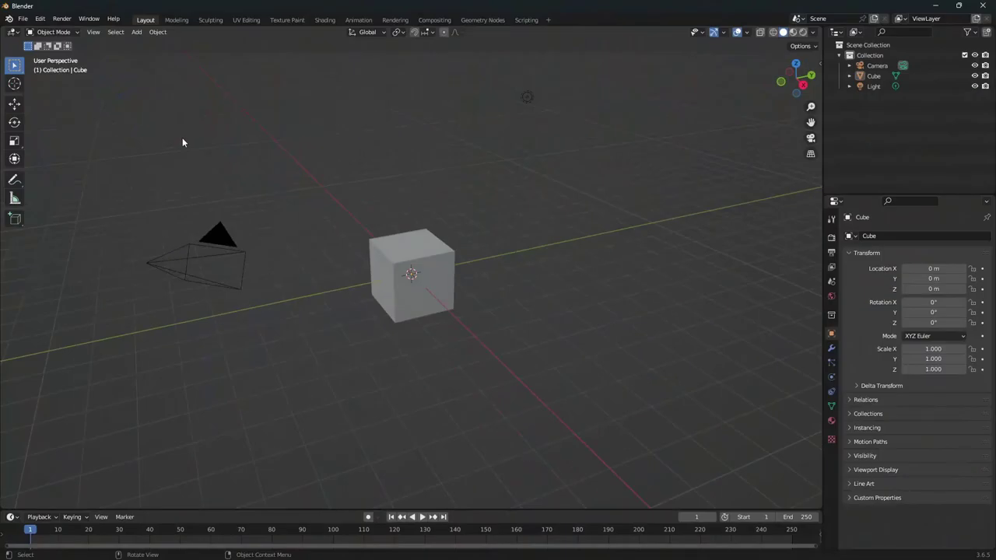
Step: Select the cube, light and camera one at a time, then zoom in on the cube
left_click(428, 263)
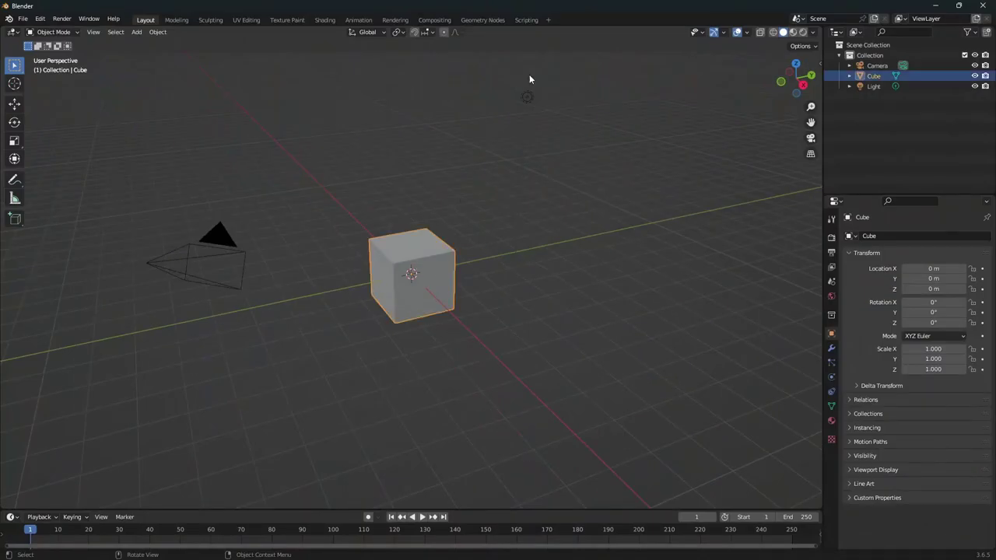
left_click(527, 97)
left_click(199, 279)
left_click(447, 274)
left_click(526, 97)
left_click(445, 271)
left_click(528, 96)
left_click(451, 254)
left_click(197, 258)
left_click(394, 256)
left_click(526, 96)
left_click(440, 254)
mouse_move(590, 318)
middle_mouse_down()
mouse_move(556, 306)
mouse_move(582, 305)
middle_mouse_up()
mouse_move(510, 318)
middle_mouse_down("ctrl")
mouse_move(481, 282)
mouse_move(481, 384)
mouse_move(479, 229)
mouse_move(465, 402)
mouse_move(433, 223)
mouse_move(418, 271)
mouse_move(434, 364)
mouse_move(514, 343)
mouse_move(498, 290)
mouse_move(549, 305)
mouse_move(534, 307)
mouse_move(676, 329)
mouse_move(667, 355)
middle_mouse_up("ctrl")
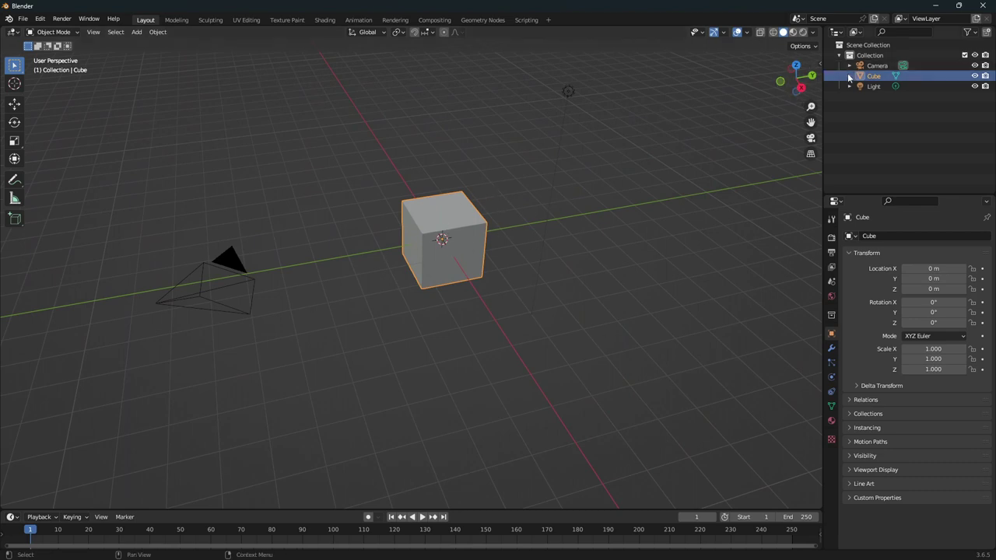
Step: View the scene from side and back orthographic views, then orbit back to perspective
left_click(802, 89)
left_click(811, 81)
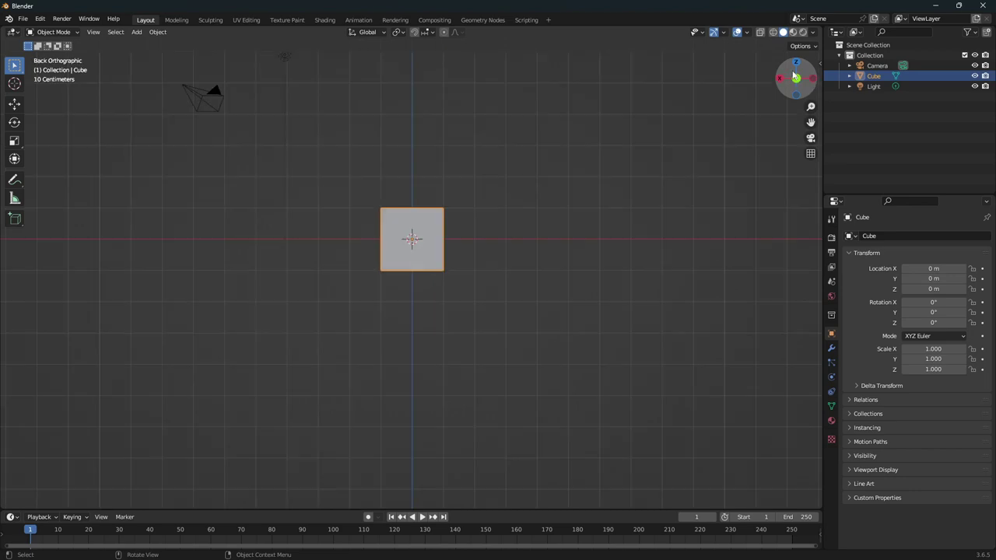
mouse_move(530, 239)
middle_mouse_down()
mouse_move(508, 137)
mouse_move(583, 160)
mouse_move(458, 264)
middle_mouse_up()
mouse_move(435, 316)
middle_mouse_down("alt")
mouse_move(551, 236)
mouse_move(478, 205)
mouse_move(451, 218)
mouse_move(460, 297)
mouse_move(443, 285)
mouse_move(445, 264)
mouse_move(234, 282)
mouse_move(355, 265)
middle_mouse_up("alt")
Step: Click the camera, cube and light in turn from the new angle
left_click(303, 235)
left_click(438, 242)
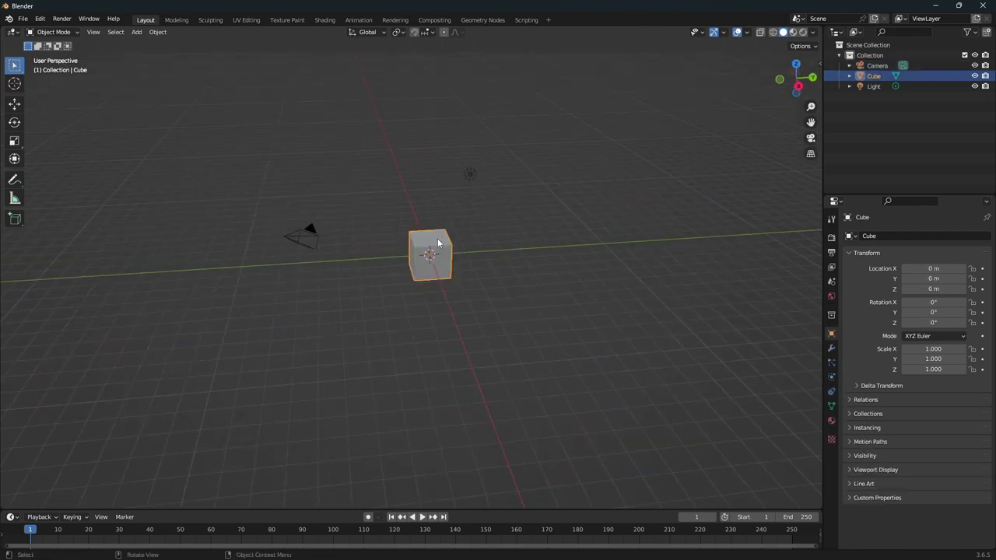
left_click(470, 172)
left_click(435, 263)
left_click(318, 251)
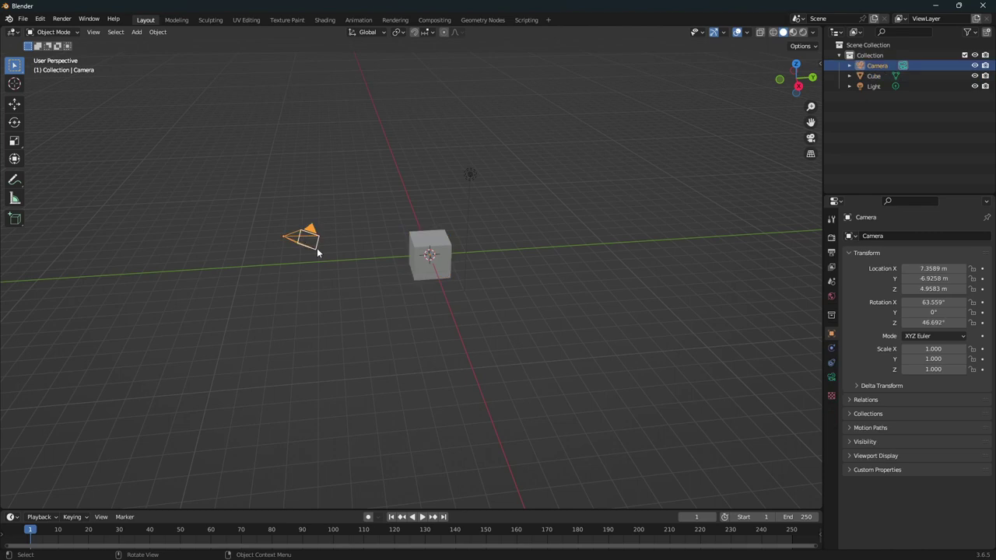
left_click(433, 251)
left_click(469, 174)
Step: Box-select the light, then Shift box-select the camera so both are selected
left_click_drag(609, 113, 205, 375)
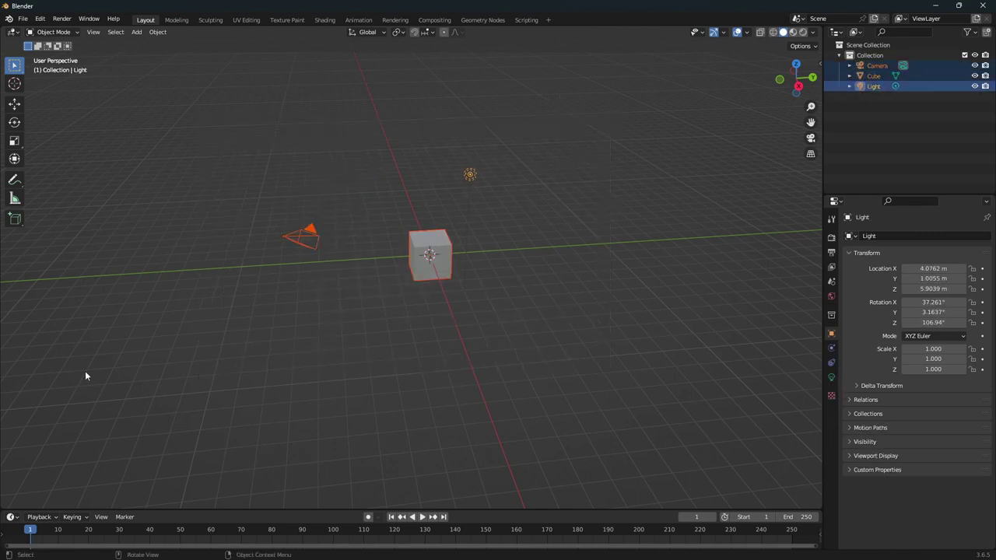
mouse_move(115, 389)
middle_mouse_down()
mouse_move(363, 339)
mouse_move(399, 274)
middle_mouse_up()
mouse_move(511, 133)
left_mouse_down()
mouse_move(432, 196)
mouse_move(412, 193)
left_mouse_up()
left_click_drag(389, 158, 274, 262, "shift")
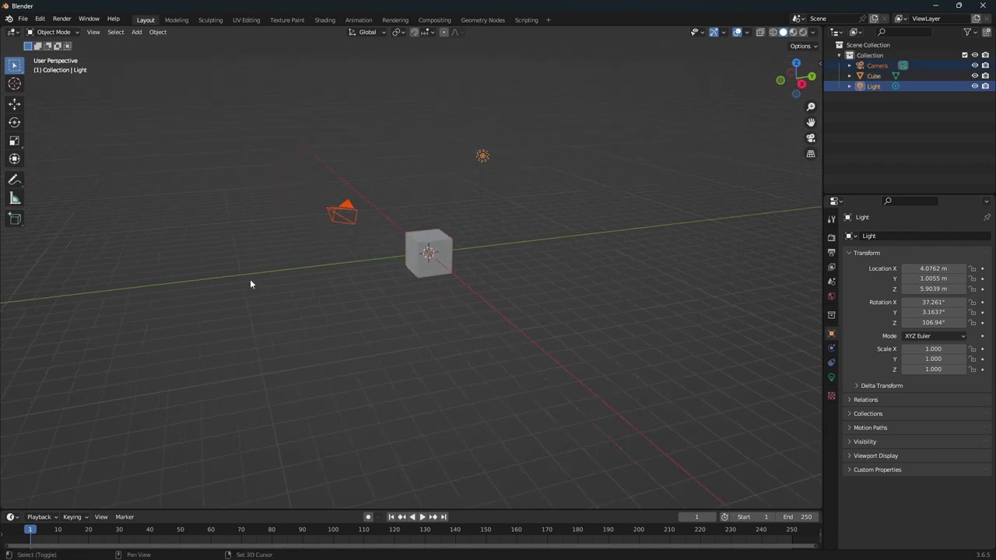
middle_click_drag(475, 185, 498, 133)
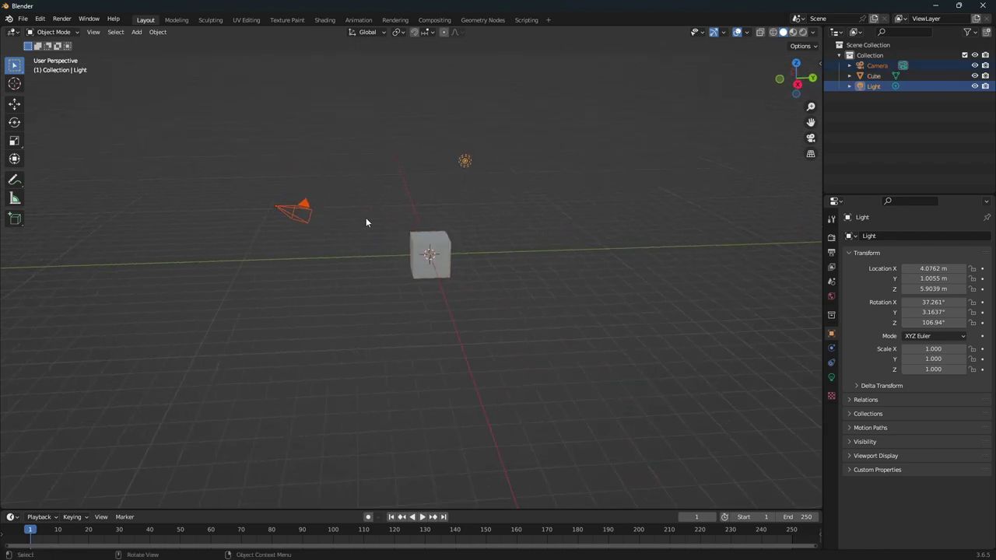
middle_click_drag(448, 167, 473, 167)
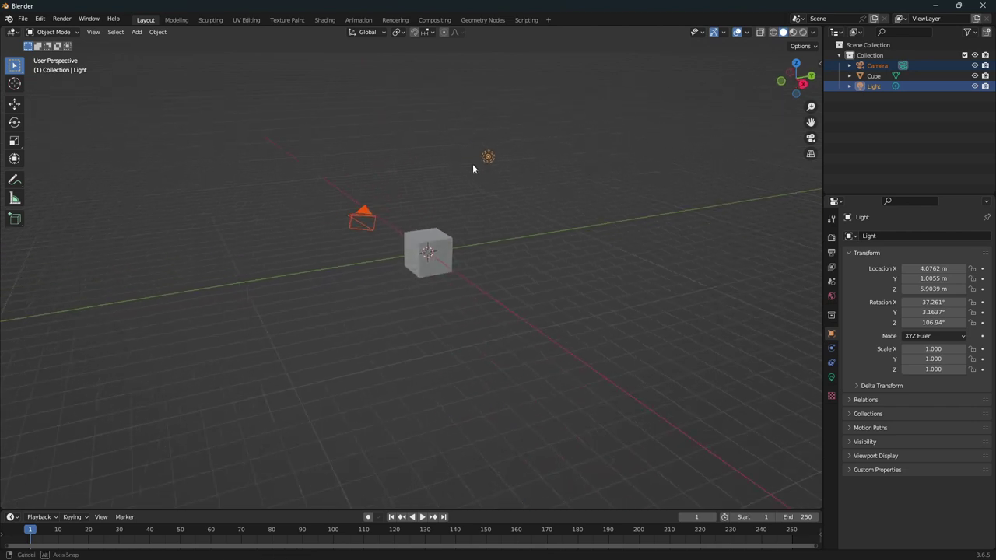
Step: Delete the camera and light, then select the remaining cube with the Move tool
key("Delete")
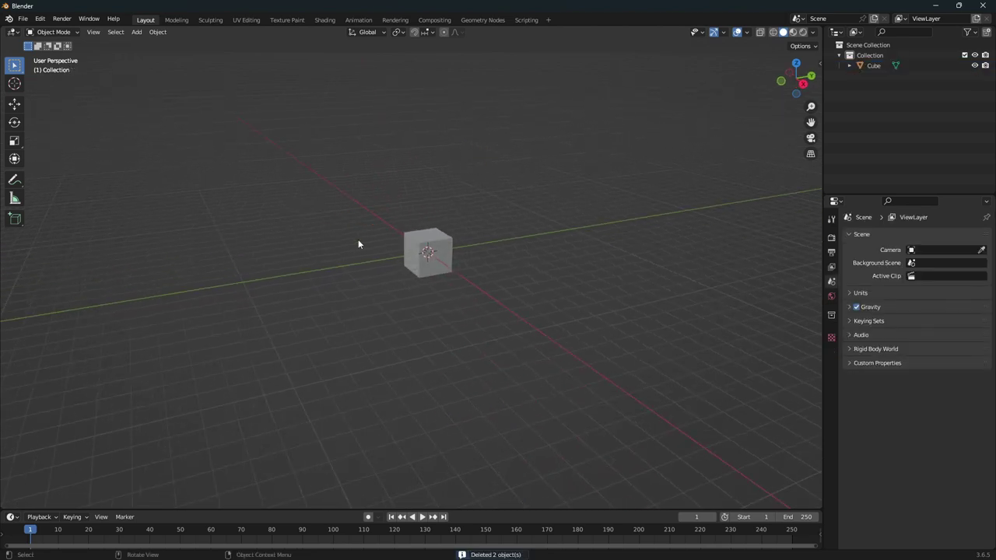
mouse_move(377, 210)
middle_mouse_down()
mouse_move(524, 267)
mouse_move(381, 261)
mouse_move(545, 292)
mouse_move(412, 321)
middle_mouse_up()
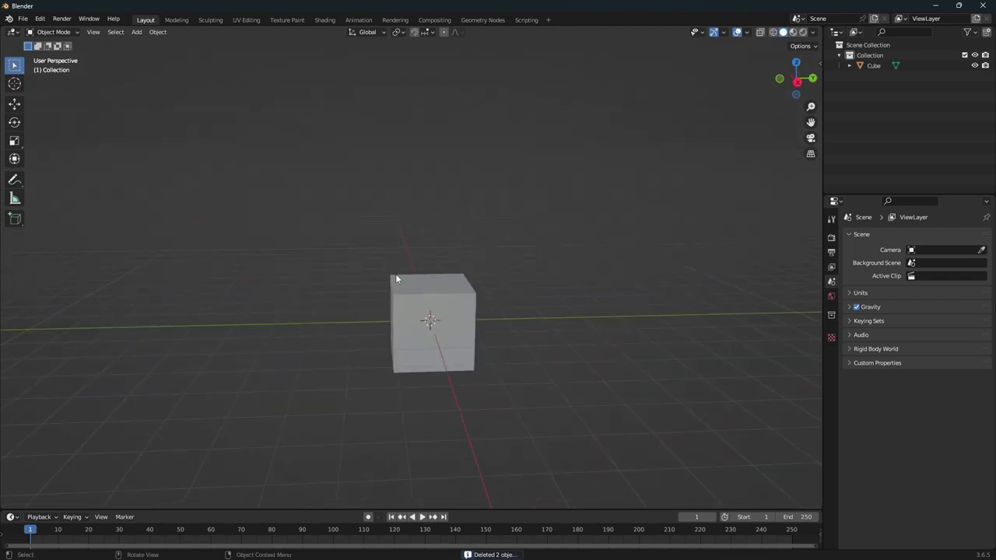
mouse_move(426, 334)
middle_mouse_down()
mouse_move(549, 327)
mouse_move(427, 354)
middle_mouse_up()
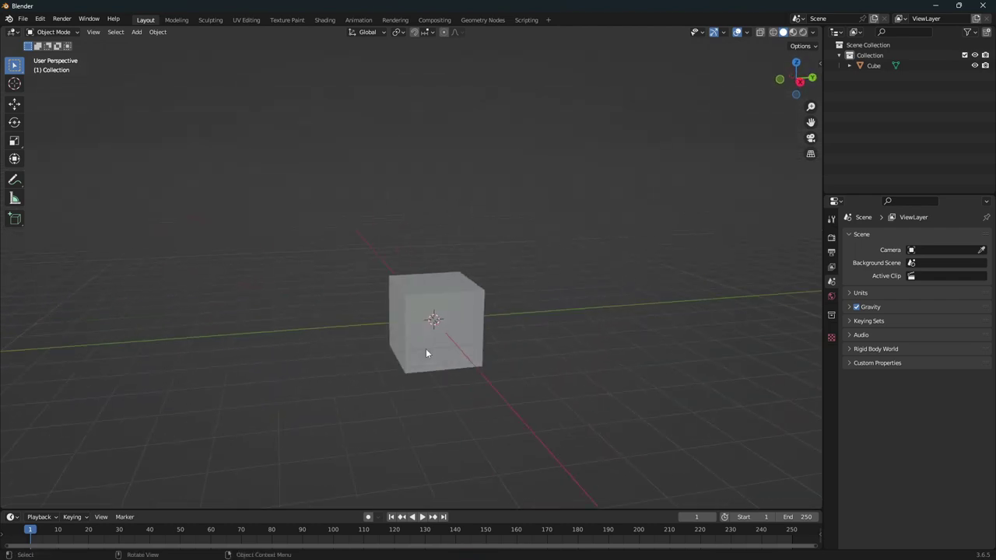
left_click(413, 304)
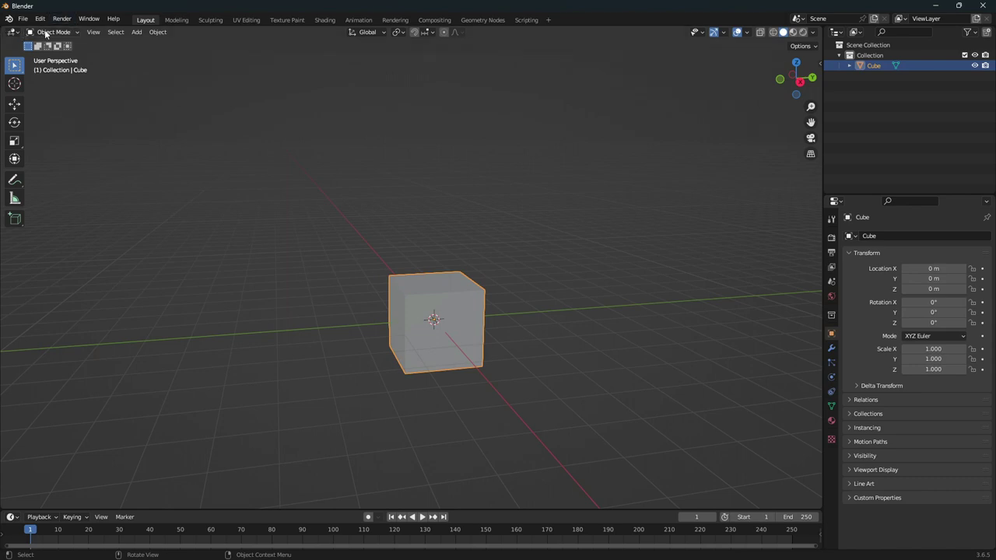
middle_click_drag(446, 252, 254, 263)
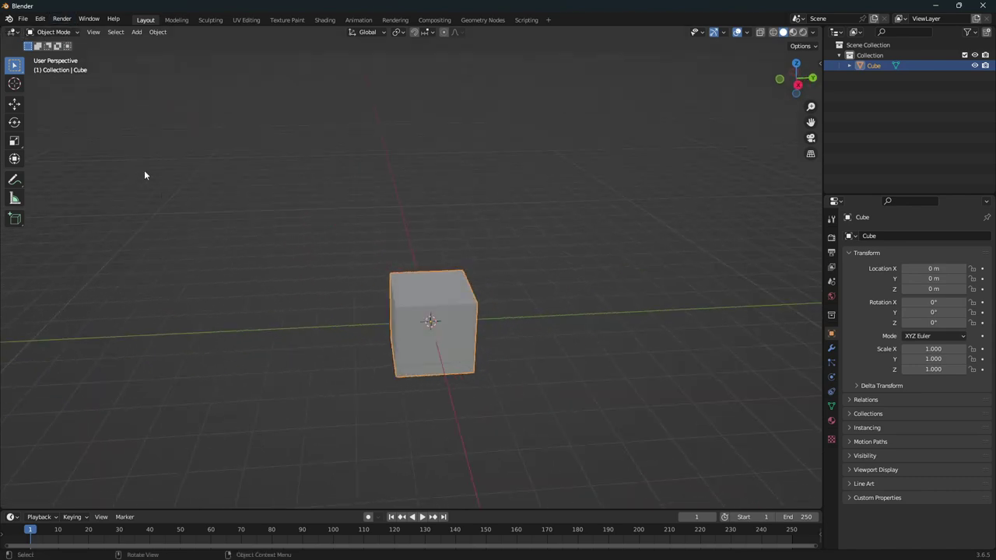
left_click(14, 103)
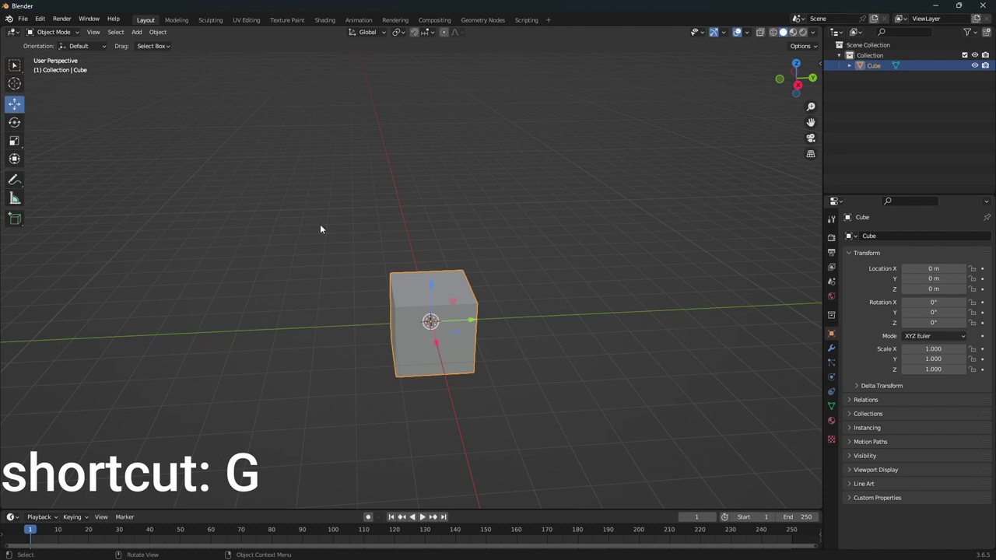
Step: Move the cube along Y using the gizmo and G with axis constraints
left_click_drag(465, 330, 514, 325)
key("g")
key("z")
key("z")
key("y")
left_click(434, 293)
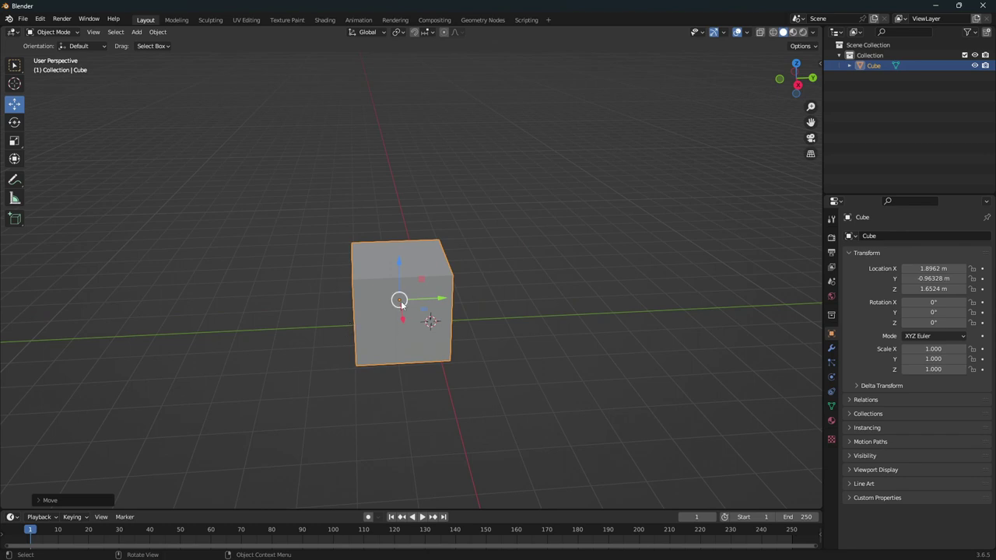
left_click_drag(399, 299, 514, 153)
left_click_drag(607, 319, 633, 276)
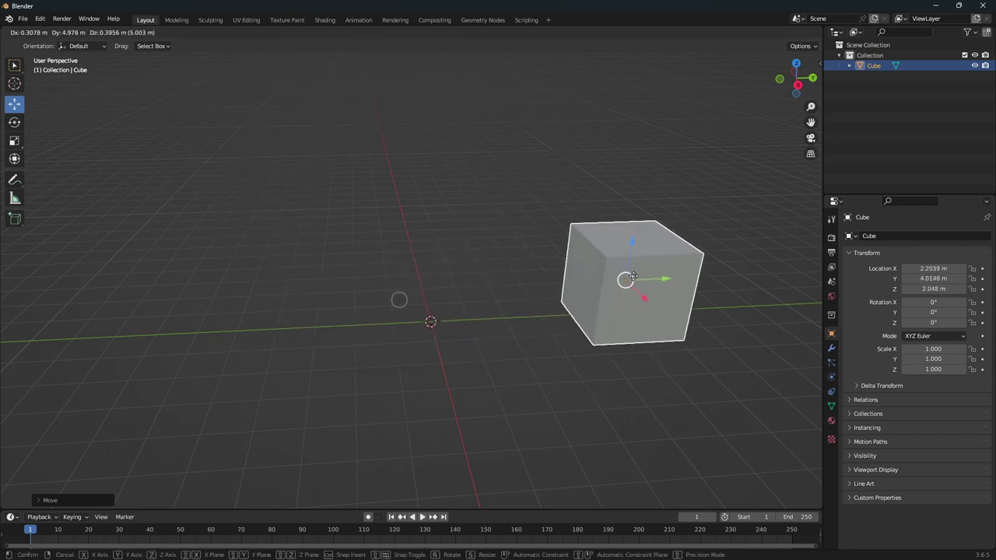
left_click(633, 276)
Step: Drag the cube to several new positions while orbiting around it
middle_click_drag(632, 277, 665, 253)
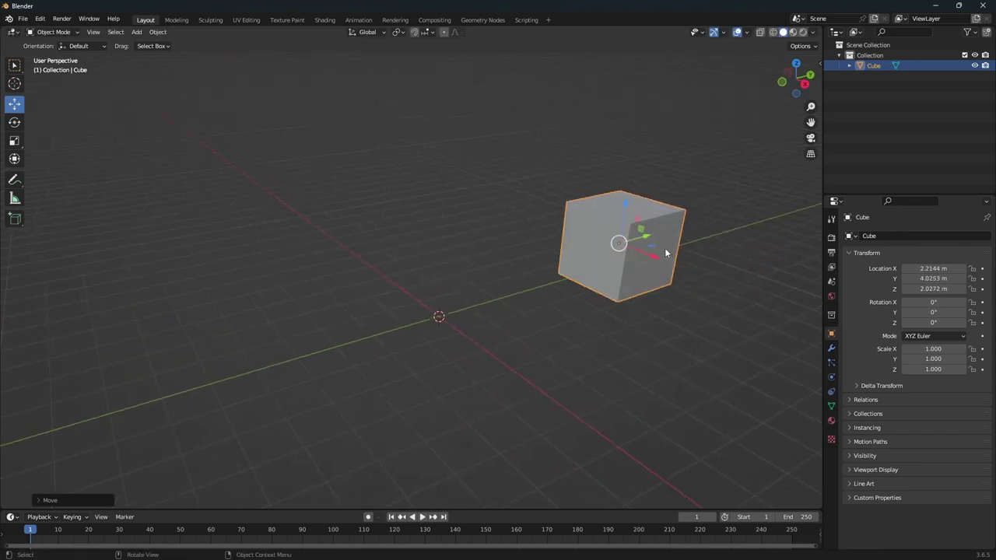
mouse_move(618, 244)
left_mouse_down()
mouse_move(516, 207)
mouse_move(173, 161)
left_mouse_up()
mouse_move(173, 160)
middle_mouse_down()
mouse_move(333, 194)
mouse_move(266, 191)
mouse_move(351, 175)
middle_mouse_up()
left_click_drag(317, 166, 444, 167)
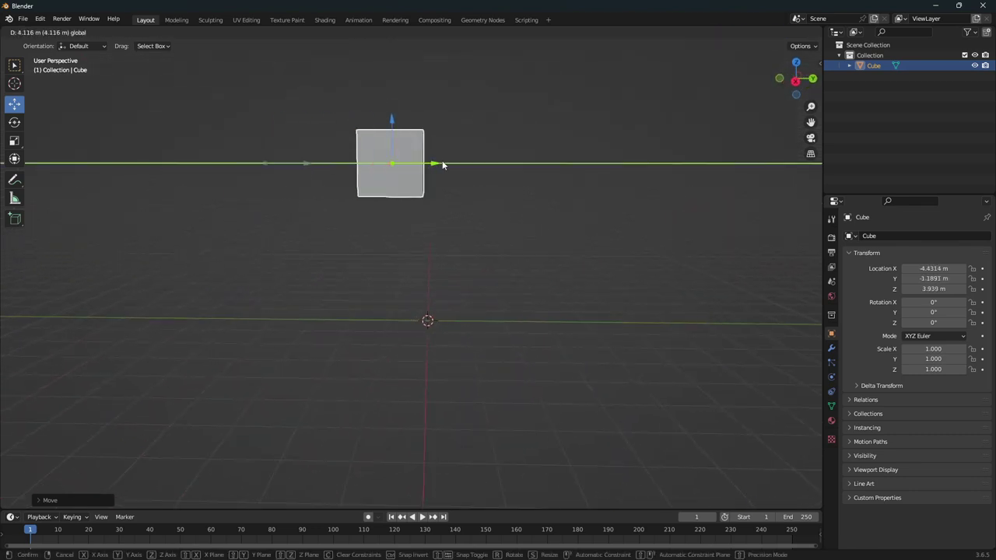
middle_click_drag(444, 167, 412, 196)
mouse_move(351, 152)
left_mouse_down()
mouse_move(451, 244)
mouse_move(438, 212)
mouse_move(470, 261)
left_mouse_up()
mouse_move(369, 256)
middle_mouse_down()
mouse_move(380, 265)
mouse_move(346, 231)
middle_mouse_up()
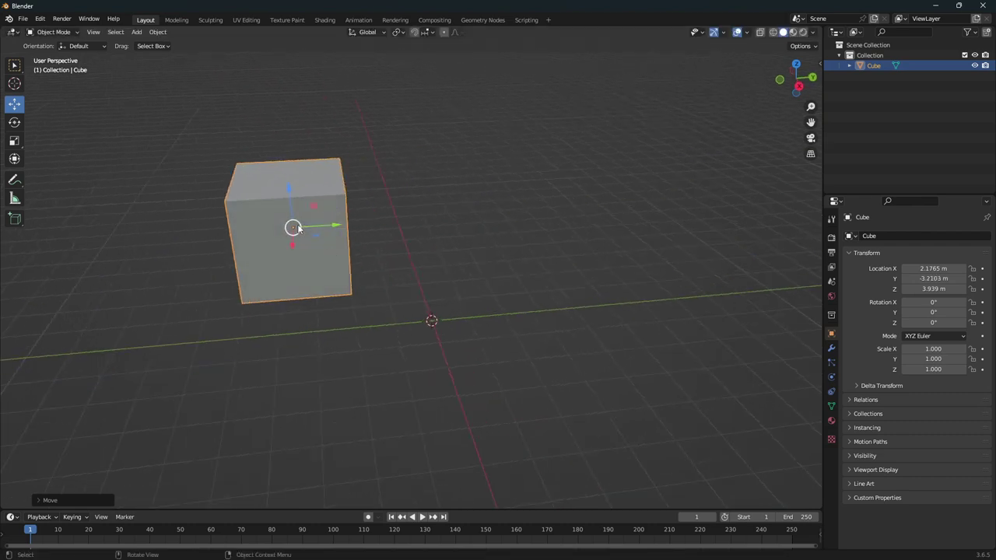
left_click_drag(328, 226, 493, 291)
middle_click_drag(493, 291, 333, 329)
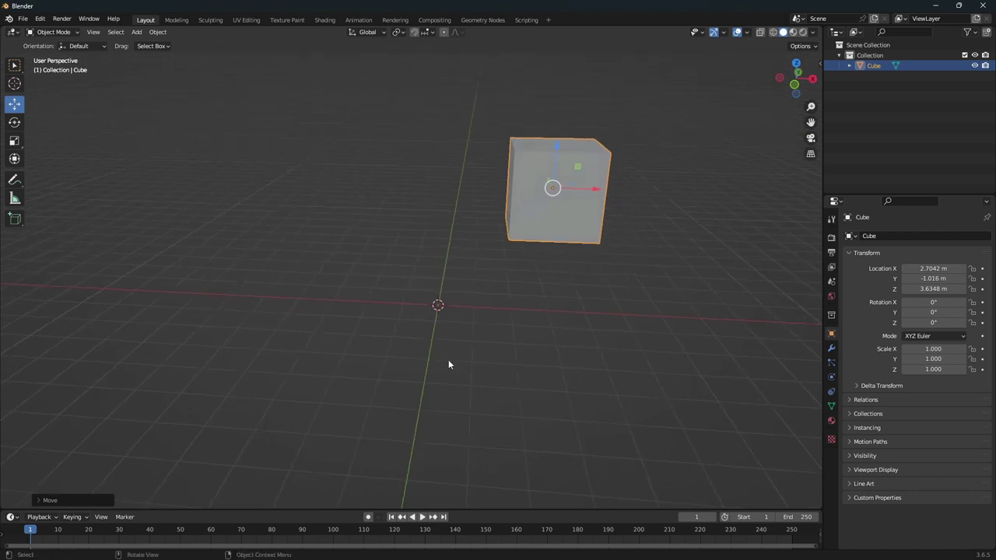
Step: In the sidebar, set the cube's Location X, Y and Z to 0 m
left_click(819, 65)
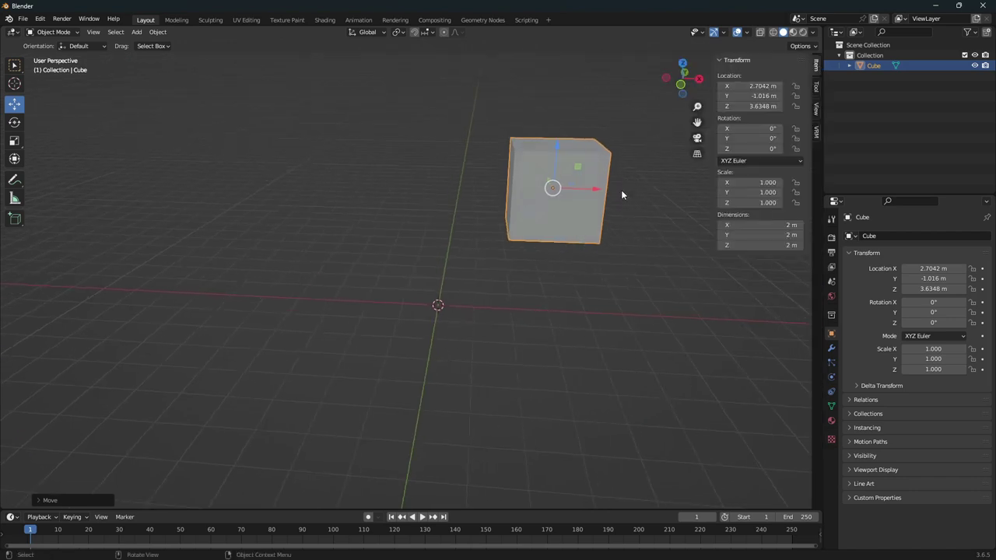
left_click(749, 86)
type("0")
key("Return")
left_click(761, 106)
type("0")
key("Return")
left_click(754, 95)
type("0")
key("Return")
middle_click_drag(545, 253, 358, 276)
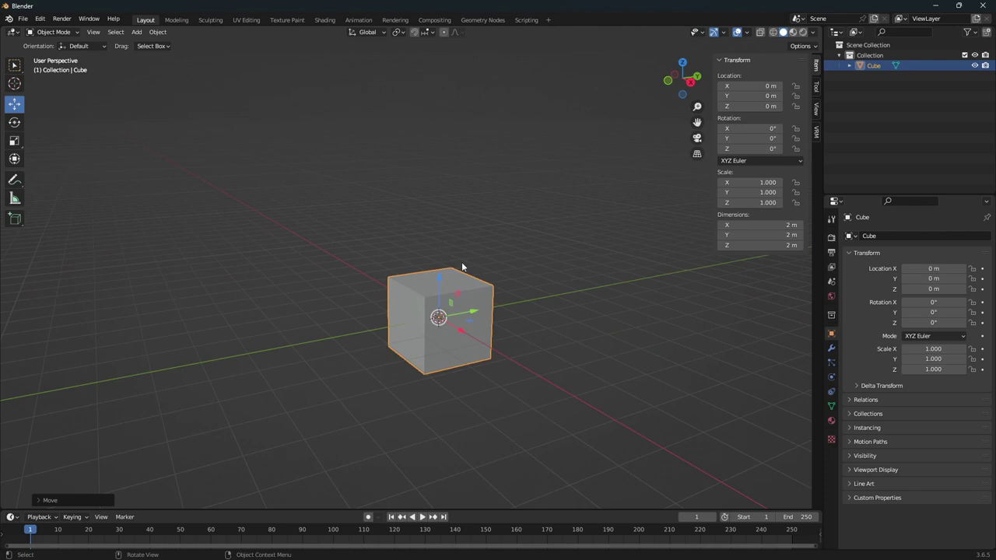
left_click(21, 126)
middle_click_drag(494, 268, 429, 285)
mouse_move(429, 284)
left_mouse_down()
mouse_move(492, 260)
mouse_move(552, 272)
left_mouse_up()
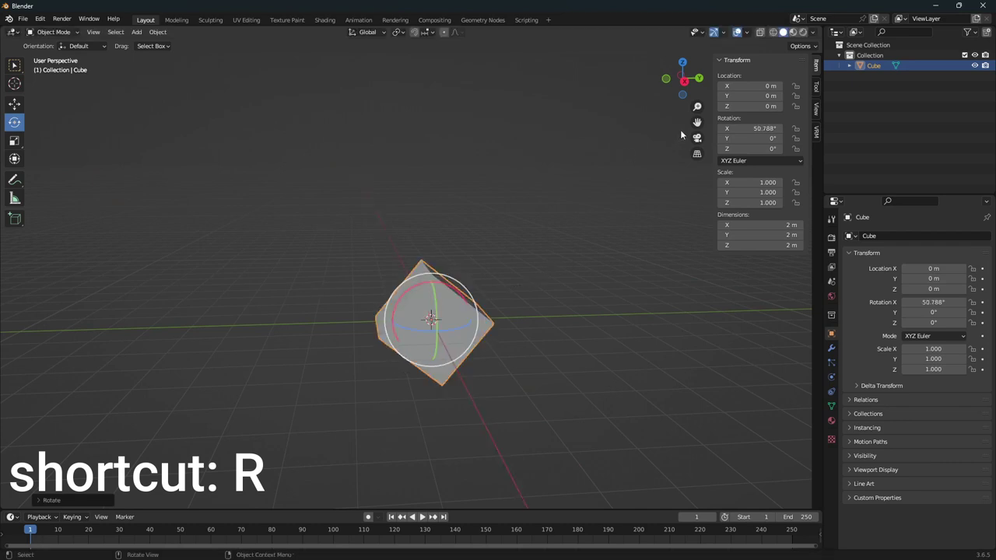
middle_click_drag(449, 316, 405, 323)
left_click_drag(440, 316, 763, 175)
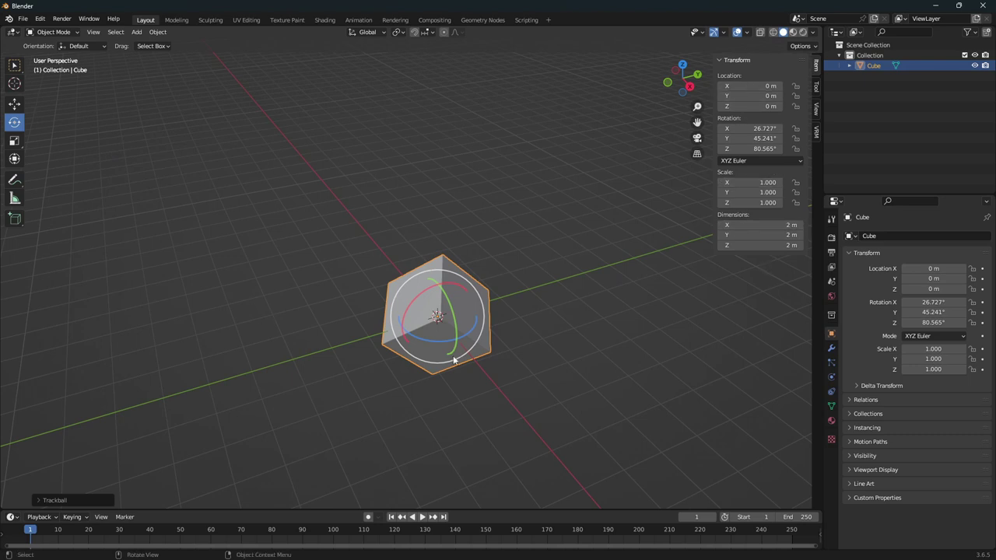
left_click(747, 148)
type("0")
key("Return")
left_click(750, 137)
type("0")
key("Return")
left_click(747, 128)
type("0")
key("Return")
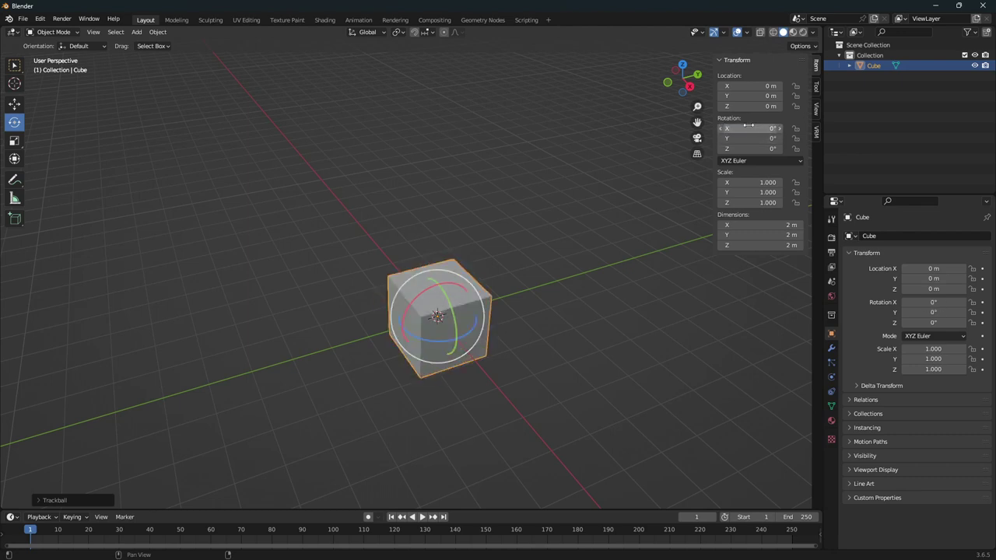
left_click(744, 130)
type("45")
key("Return")
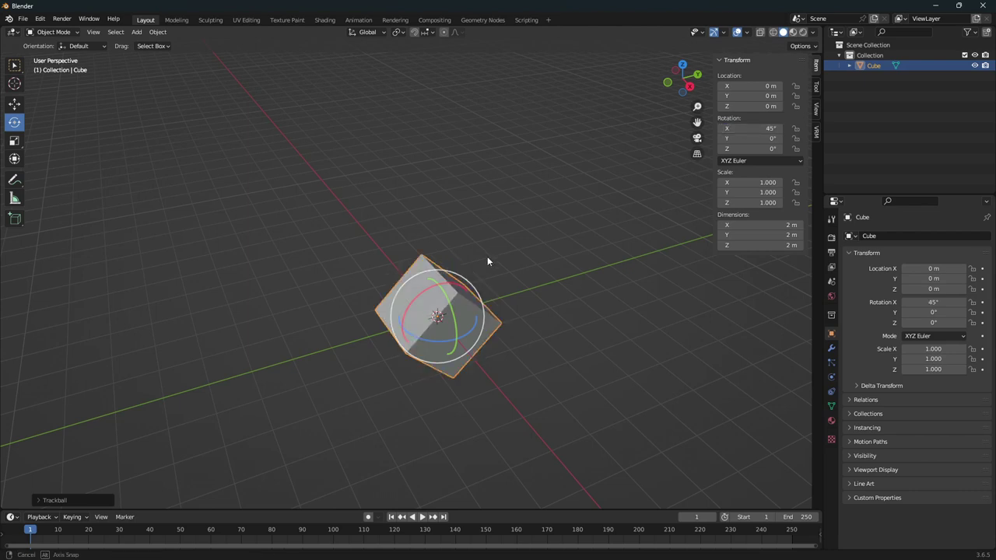
middle_click_drag(487, 256, 453, 221)
middle_click_drag(453, 262, 502, 235)
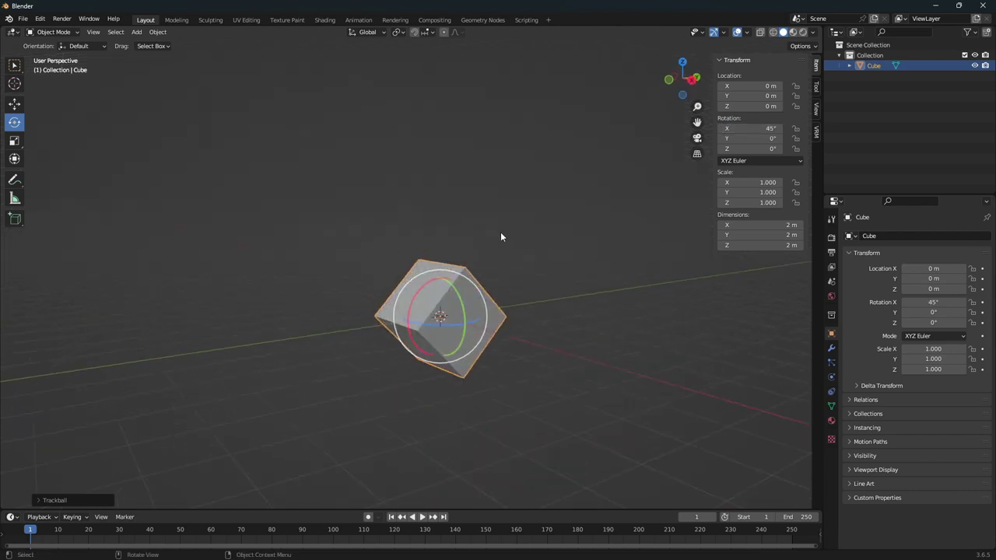
left_click(757, 126)
type("0")
key("Return")
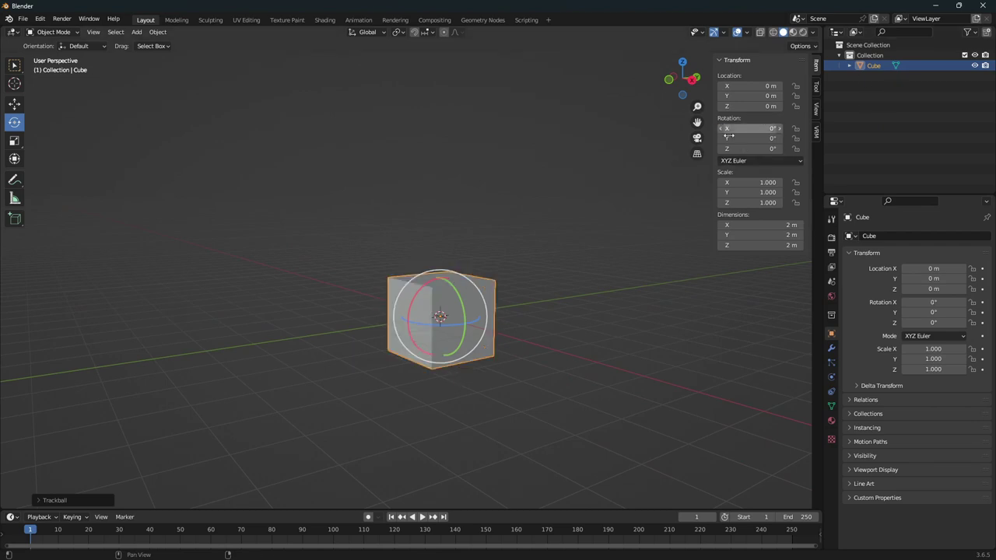
middle_click_drag(622, 290, 428, 270)
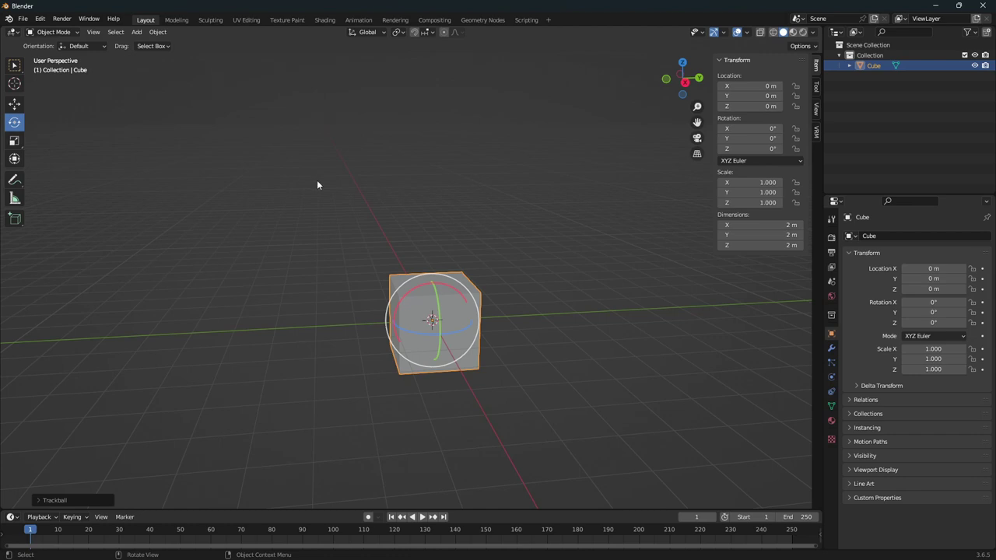
middle_click_drag(327, 189, 340, 195)
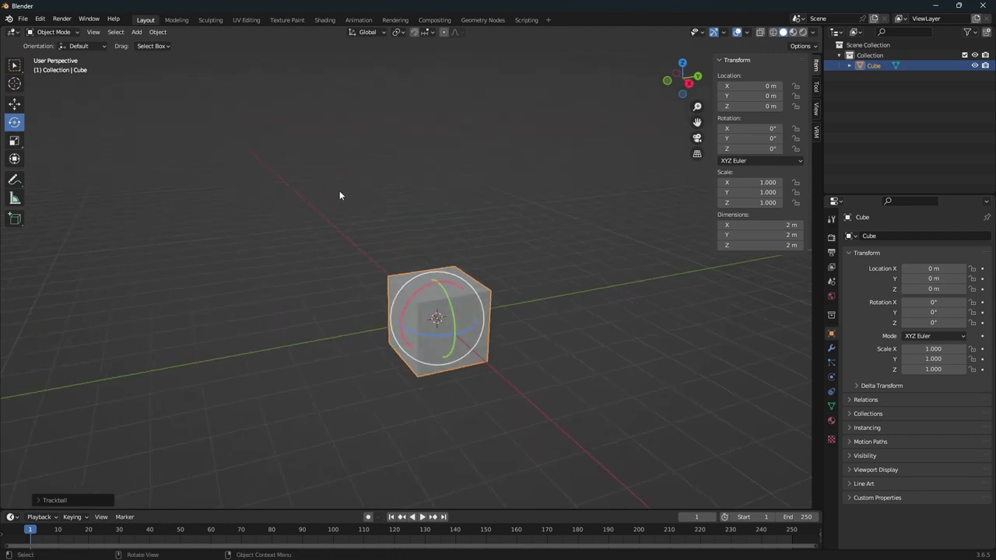
mouse_move(451, 227)
middle_mouse_down()
mouse_move(463, 244)
mouse_move(454, 249)
mouse_move(405, 239)
middle_mouse_up()
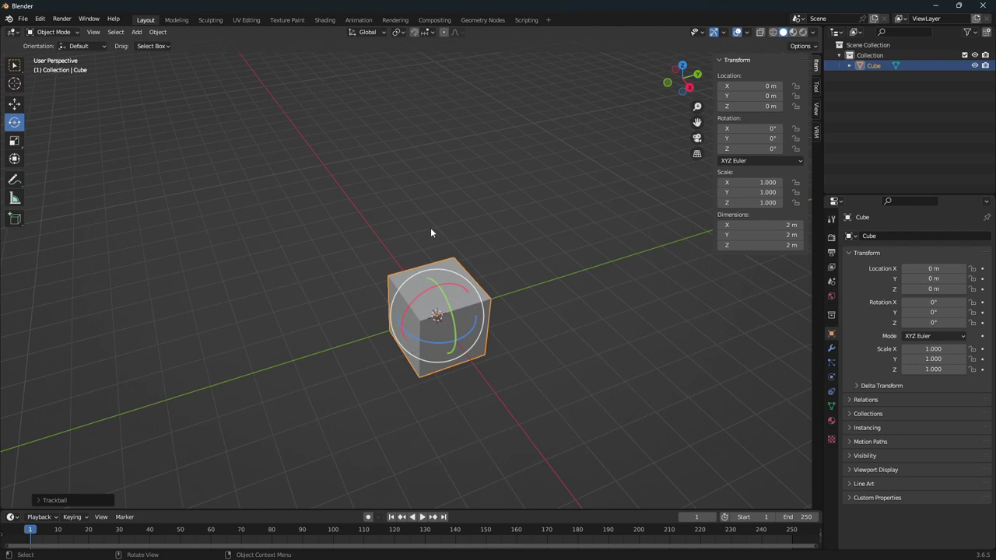
middle_click_drag(434, 229, 118, 176)
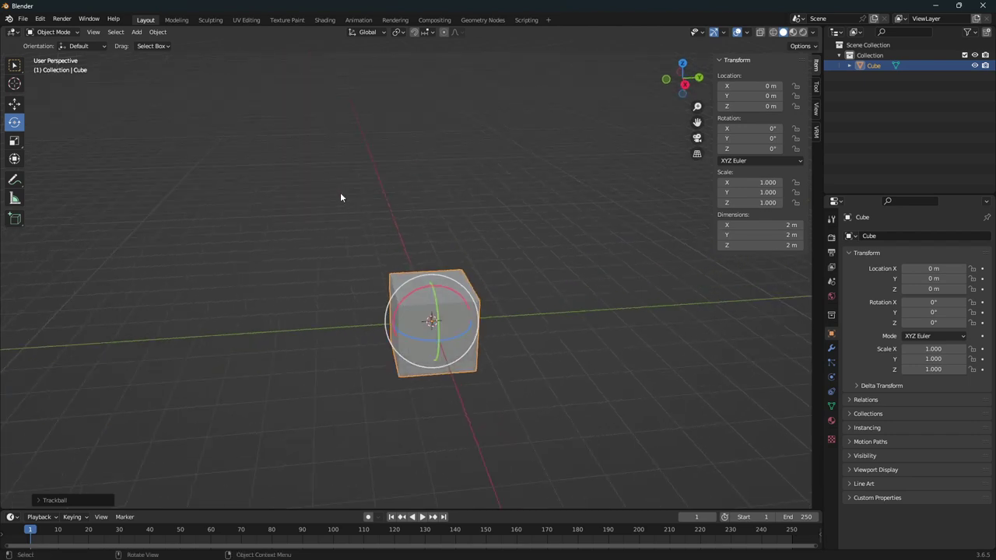
Step: Stretch the cube along Y and X with the Scale tool gizmo
left_click(17, 140)
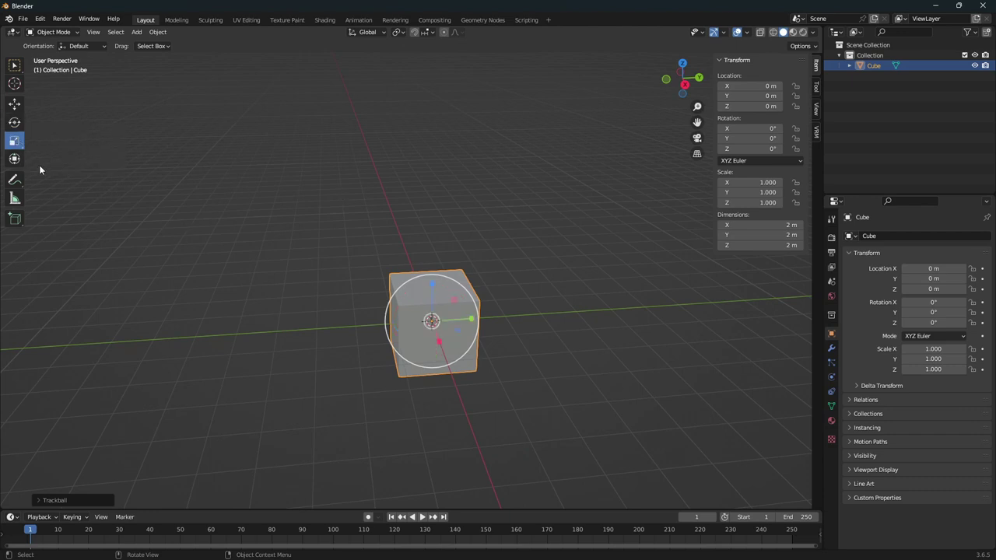
mouse_move(62, 153)
middle_mouse_down()
mouse_move(278, 229)
mouse_move(419, 308)
middle_mouse_up()
left_click_drag(471, 319, 674, 319)
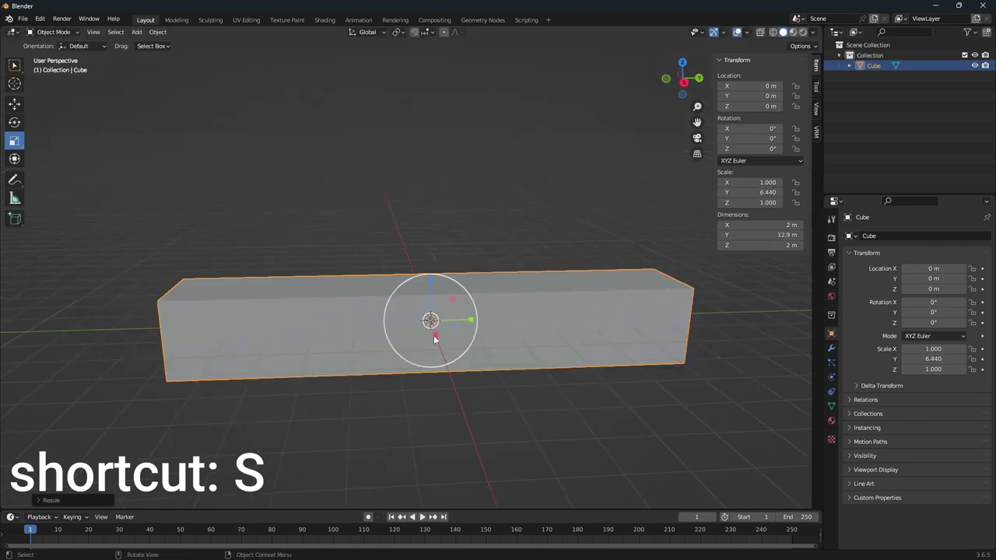
left_click_drag(435, 334, 448, 402)
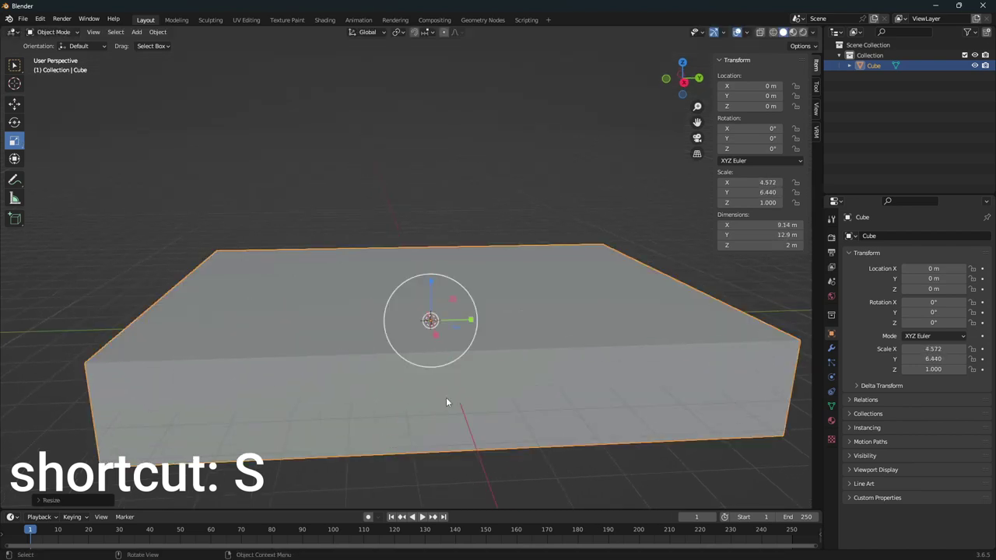
Step: Reset the cube's Scale X and Y to 1 in the sidebar
left_click(733, 181)
type("1")
key("Return")
left_click(745, 193)
type("1")
key("Return")
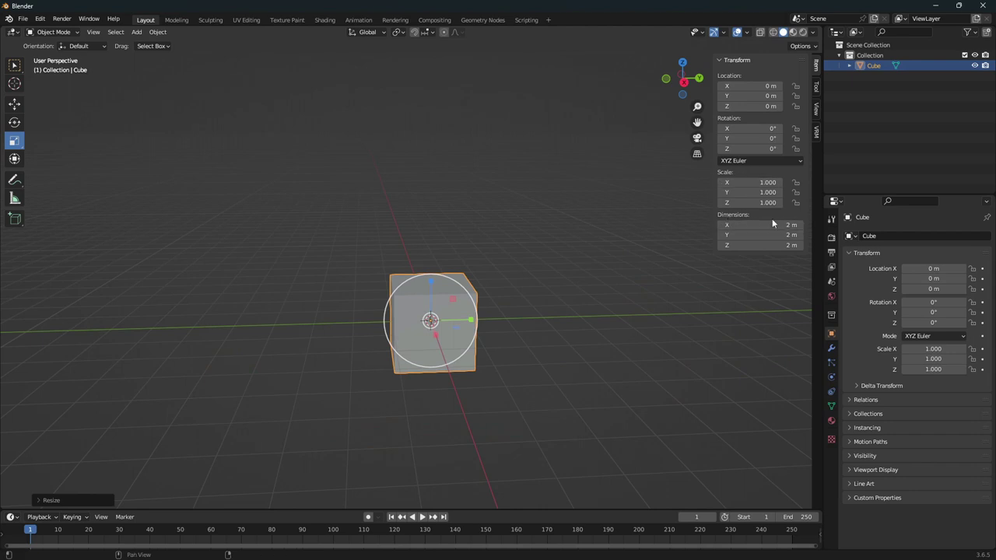
middle_click_drag(540, 254, 605, 234)
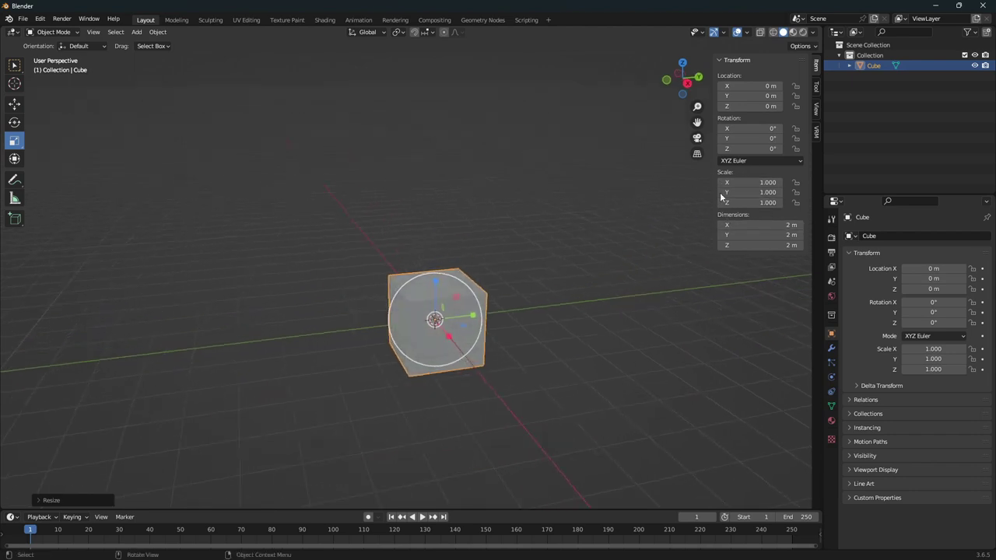
middle_click_drag(560, 257, 487, 280)
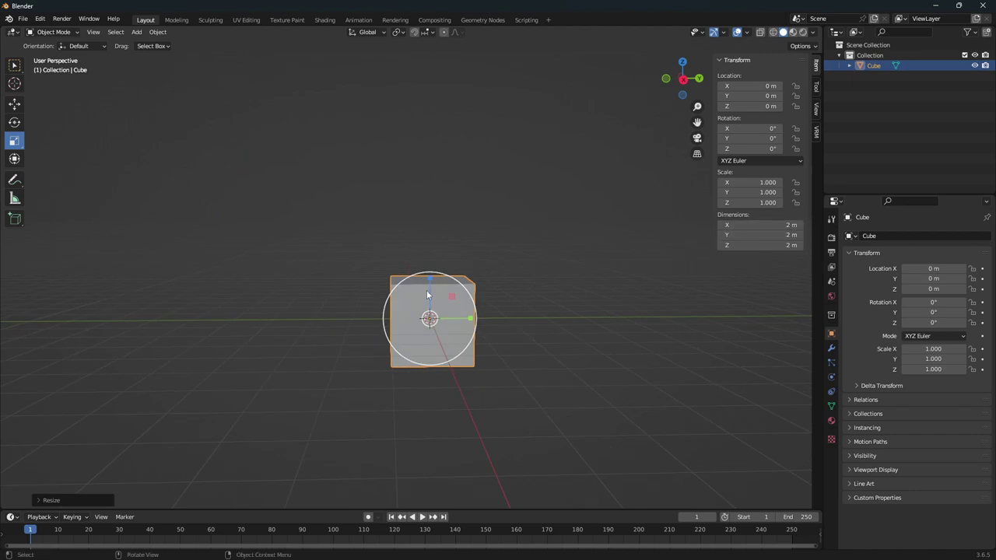
Step: Set the cube's Dimensions X, Y and Z to 1 m
middle_click_drag(622, 257, 685, 233)
left_click(749, 224)
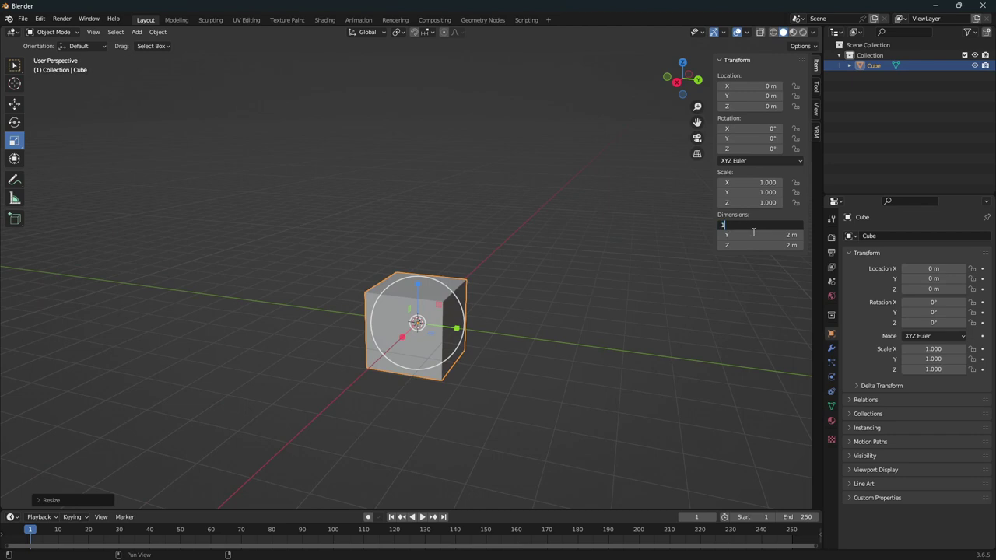
type("1")
key("Return")
left_click(750, 234)
type("1")
key("Return")
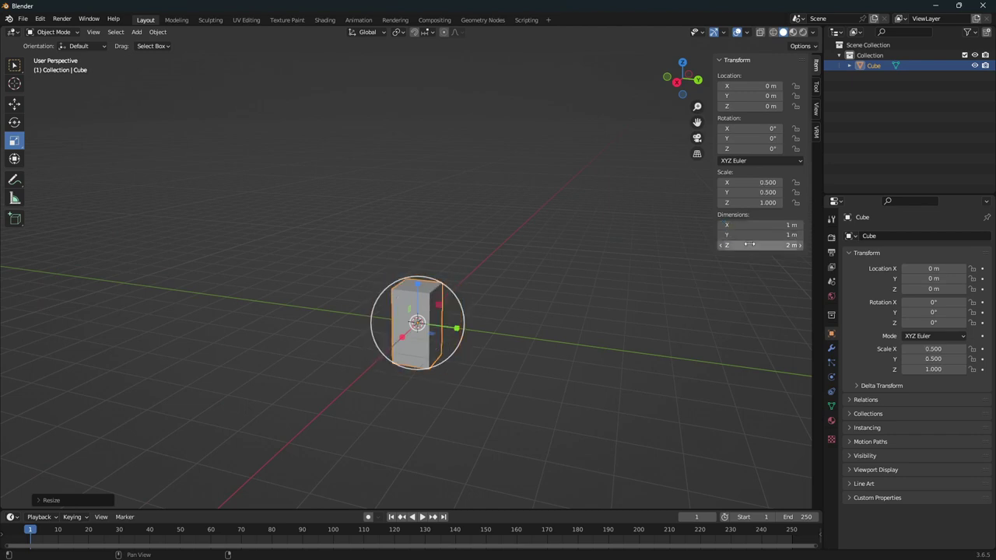
left_click(749, 244)
key("Escape")
mouse_move(618, 273)
middle_mouse_down()
mouse_move(572, 241)
mouse_move(686, 236)
middle_mouse_up()
left_click(736, 244)
type("1")
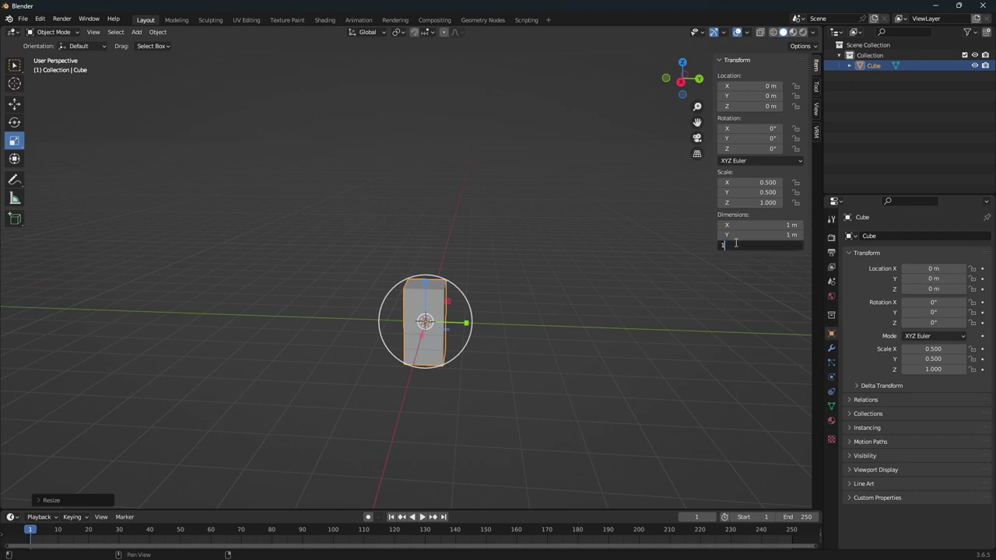
key("Return")
Step: Bring up the Ctrl+A Apply menu for the cube
mouse_move(488, 241)
middle_mouse_down()
mouse_move(514, 233)
mouse_move(493, 284)
mouse_move(451, 272)
middle_mouse_up()
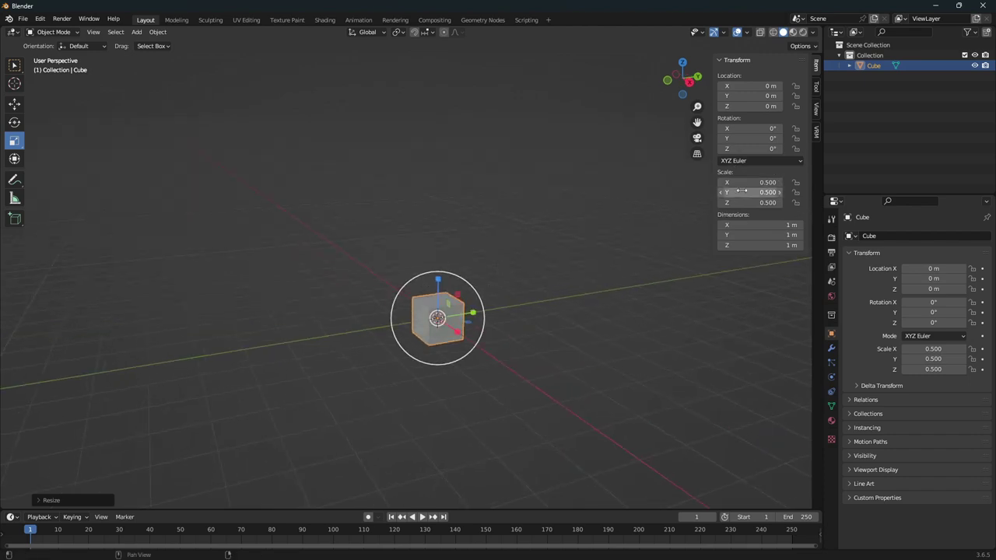
key("ctrl")
key("ctrl+a")
key("ctrl+a")
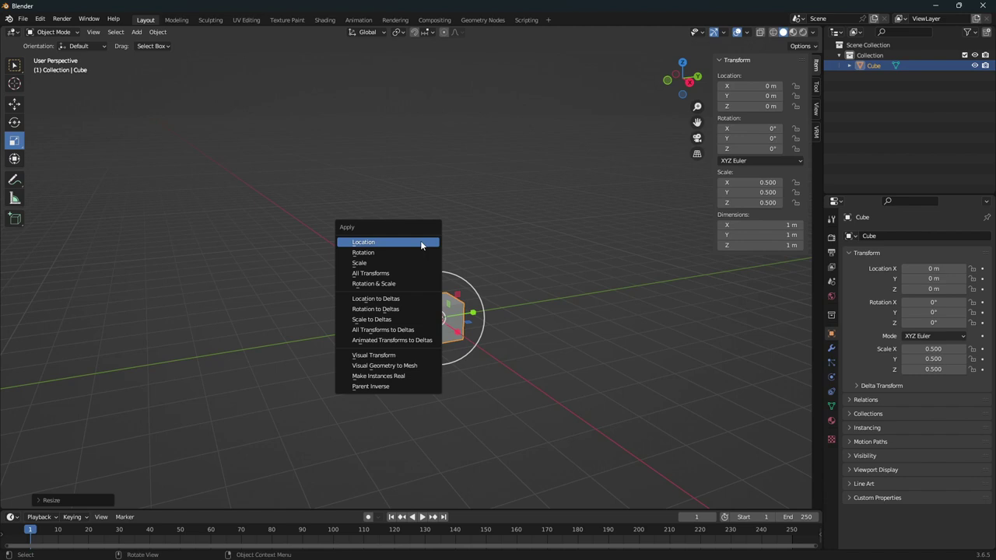
Step: Apply All Transforms so the 1 m cube's scale reads 1.000
left_click(363, 274)
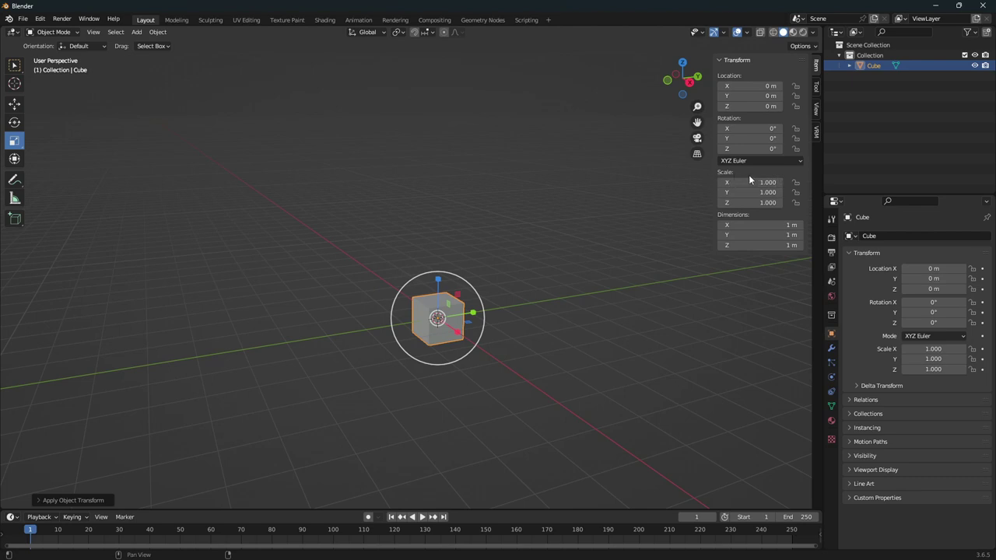
middle_click_drag(511, 292, 478, 294)
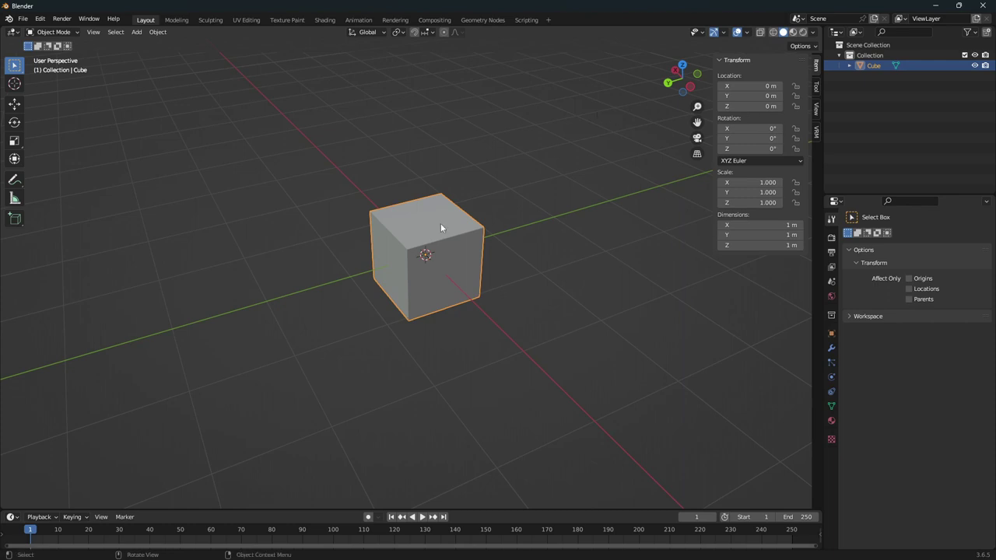
middle_click_drag(440, 223, 494, 215)
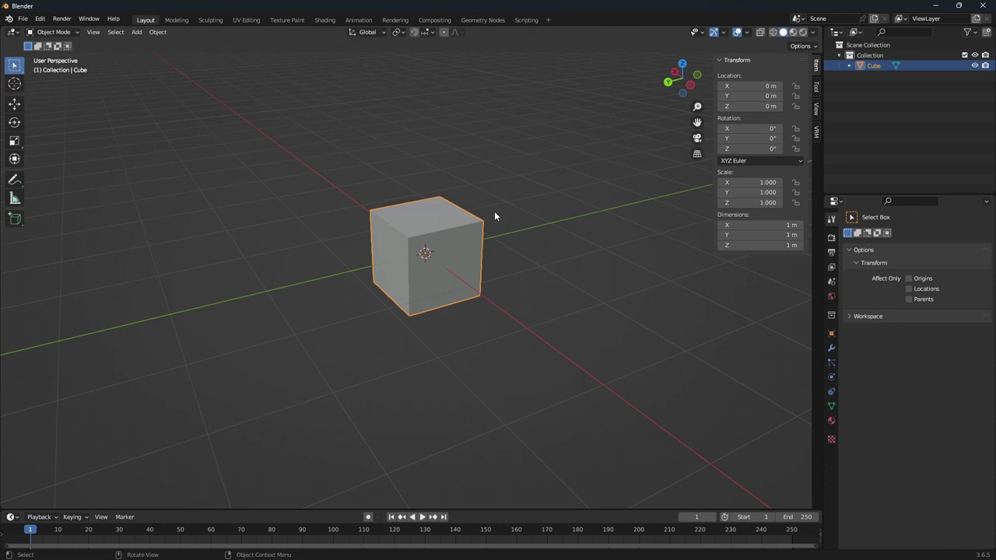
mouse_move(617, 207)
middle_mouse_down()
mouse_move(514, 230)
mouse_move(493, 275)
middle_mouse_up()
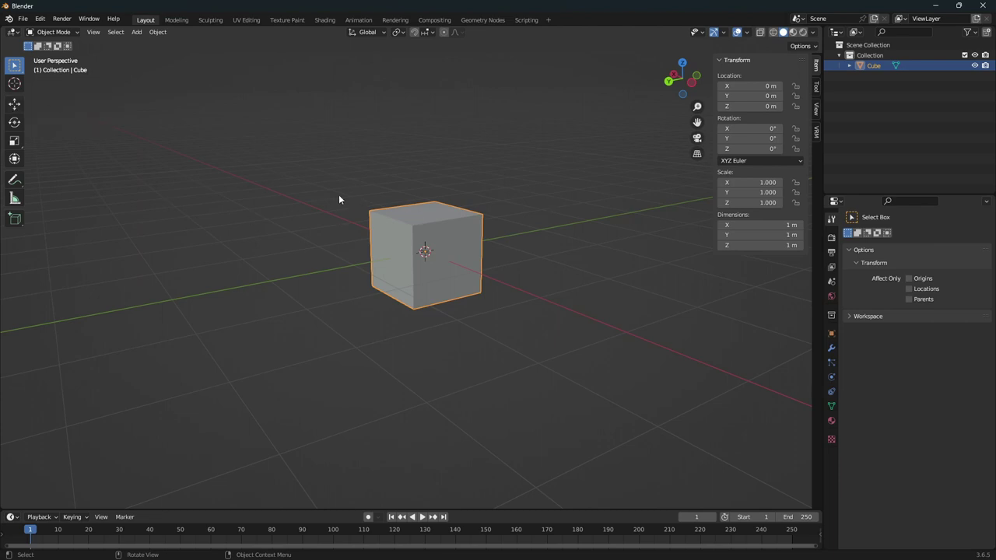
Step: Pick the Scale tool and switch the cube into Edit Mode from the mode dropdown
middle_click_drag(479, 262, 469, 250)
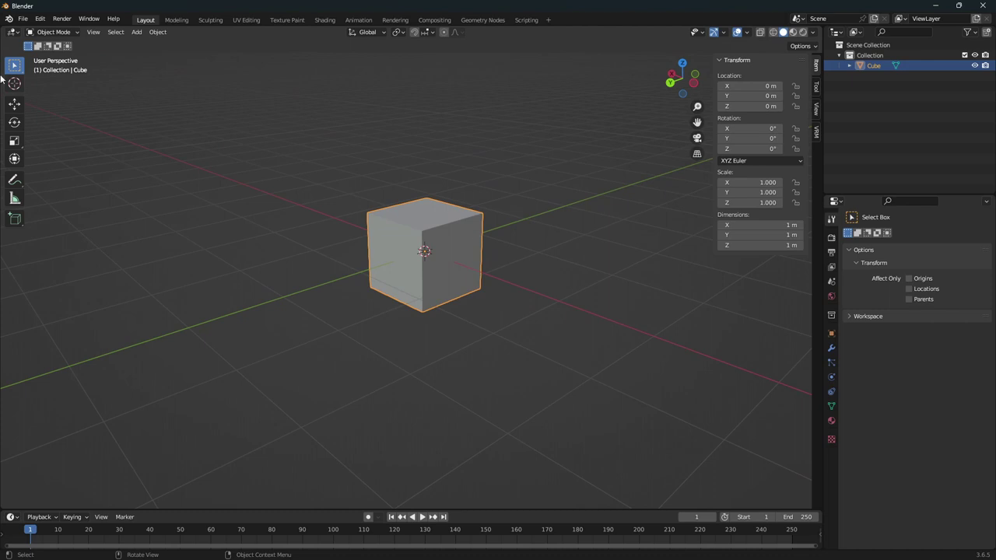
left_click(14, 141)
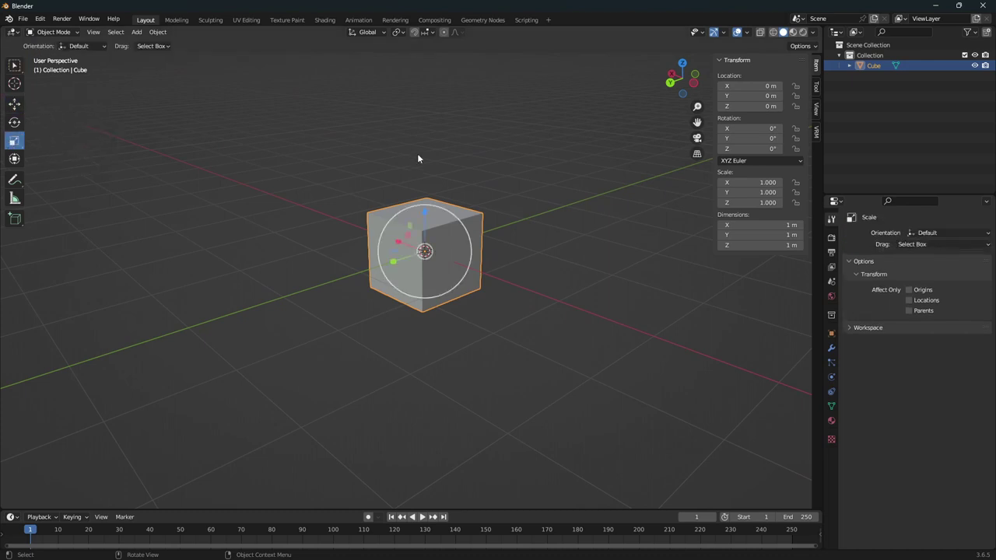
middle_click_drag(466, 180, 413, 182)
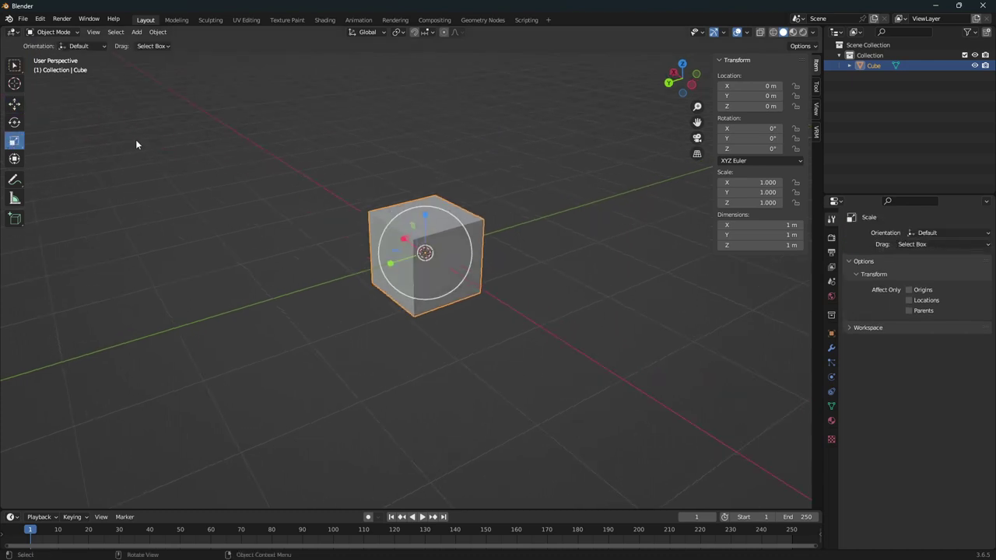
left_click(53, 32)
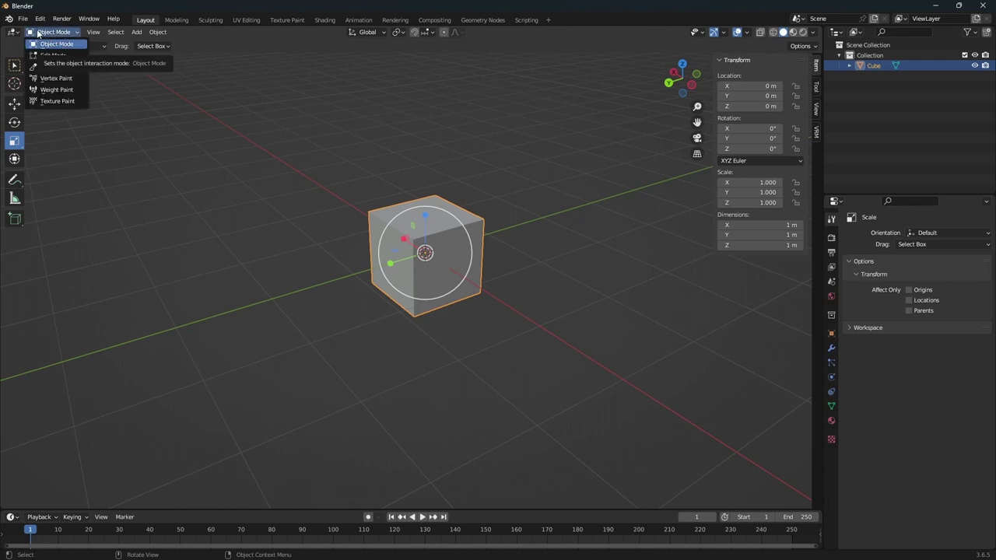
left_click(25, 36)
left_click(49, 33)
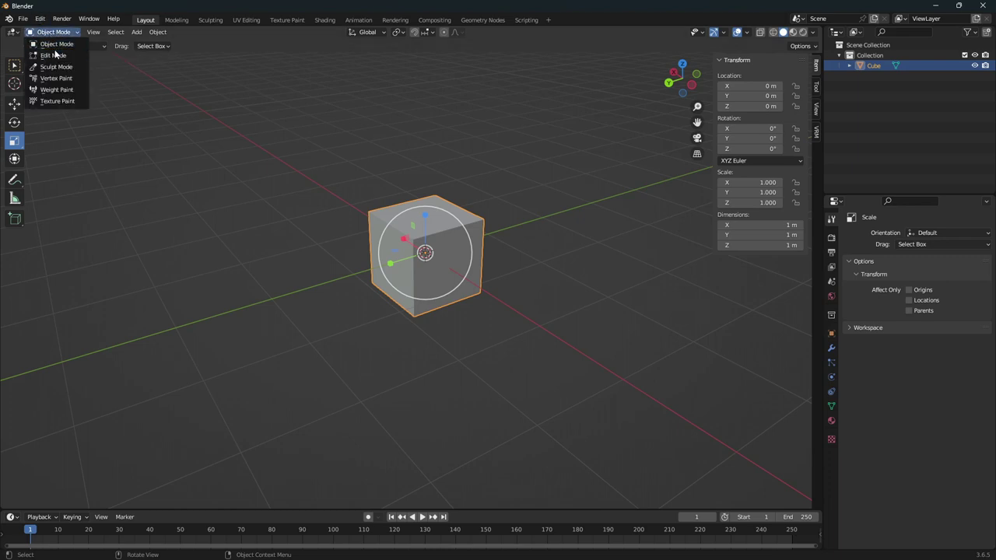
left_click(48, 51)
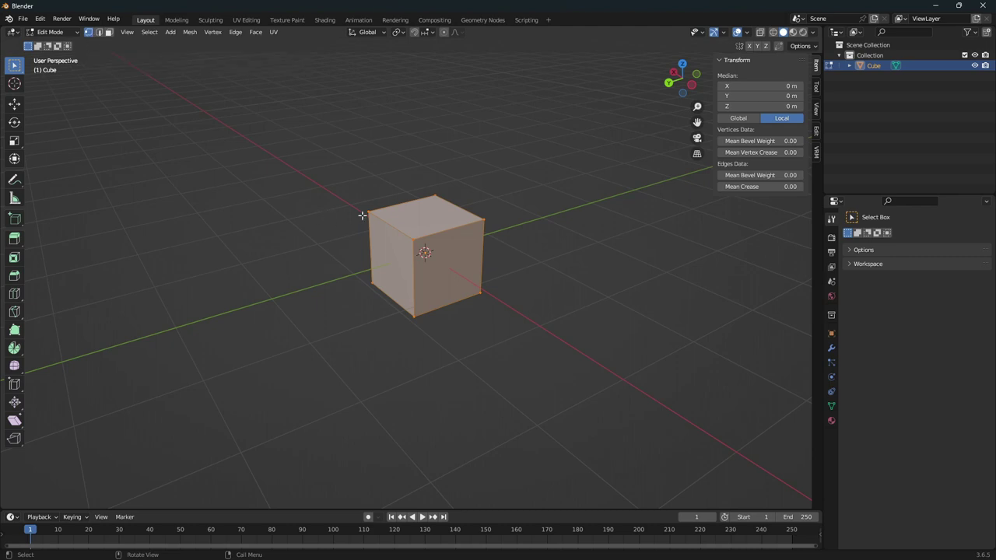
Step: Deselect all, then try selecting a top vertex and several top edges
key("alt+a")
left_click(435, 196)
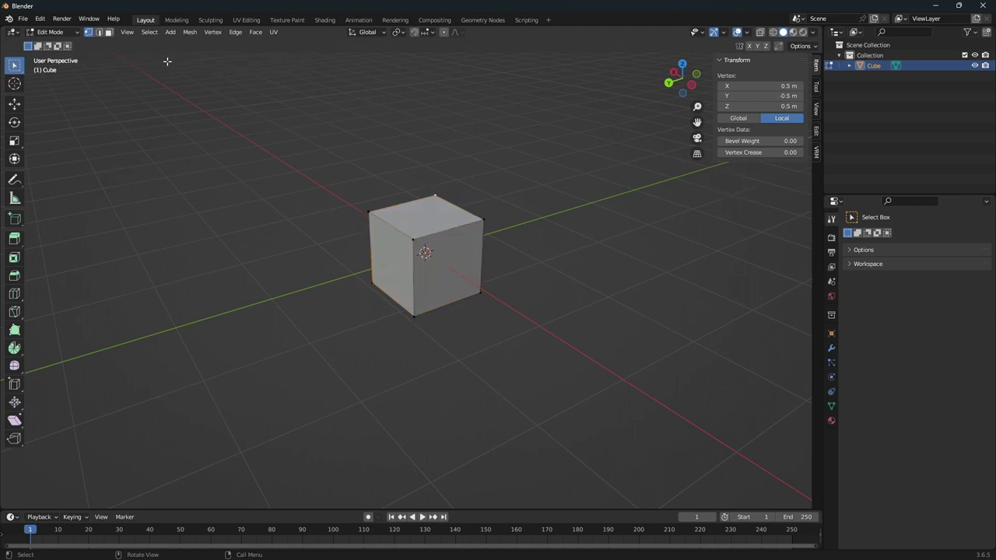
left_click(99, 37)
left_click(408, 235)
left_click(454, 211)
left_click(453, 237)
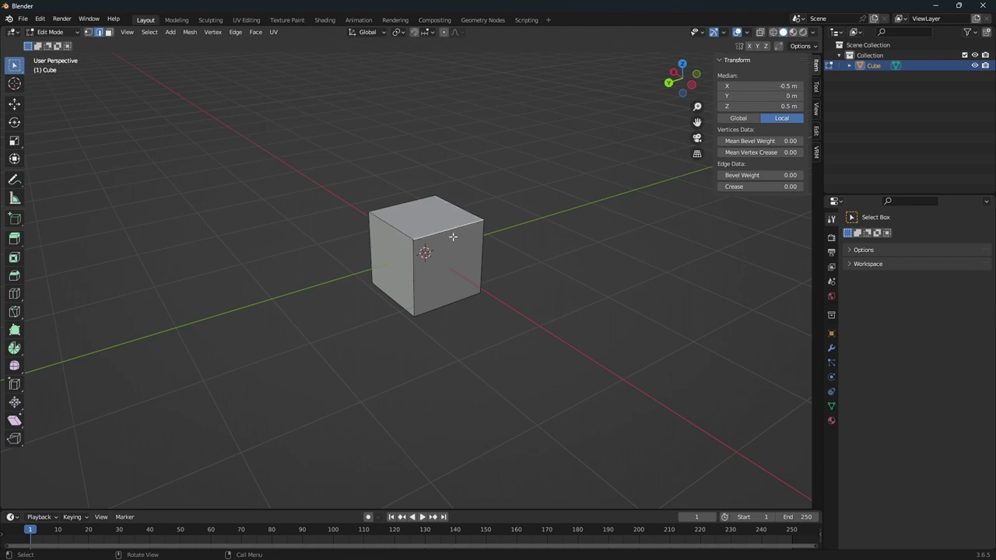
Step: In face select mode, try clicking several faces, ending on the top face
left_click(109, 32)
left_click(449, 227)
left_click(443, 263)
left_click(427, 215)
left_click(398, 270)
left_click(423, 213)
left_click(445, 269)
left_click(433, 206)
left_click(416, 247)
left_click(410, 232)
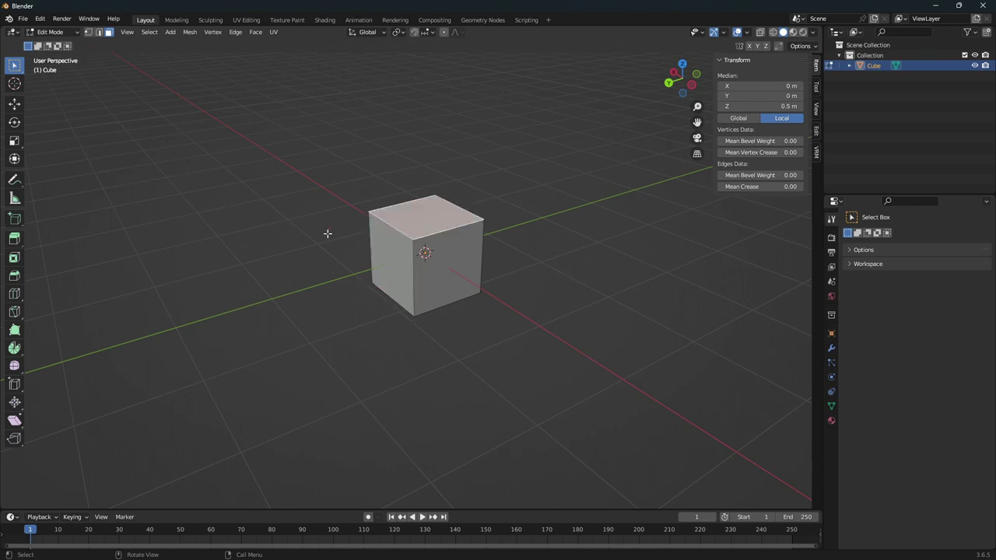
Step: Back in vertex mode, select the top corner vertex at 0.5, -0.5, 0.5
left_click(88, 32)
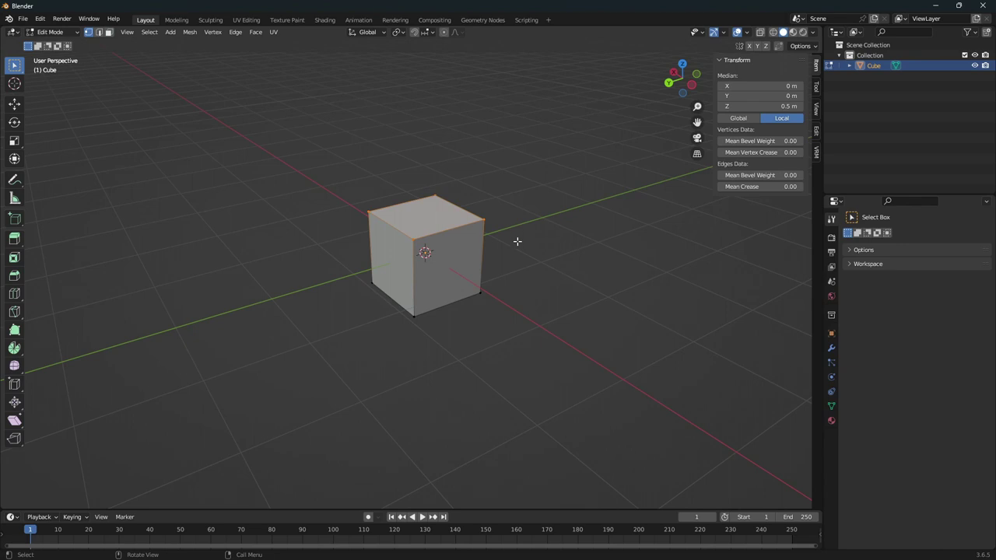
left_click(421, 200)
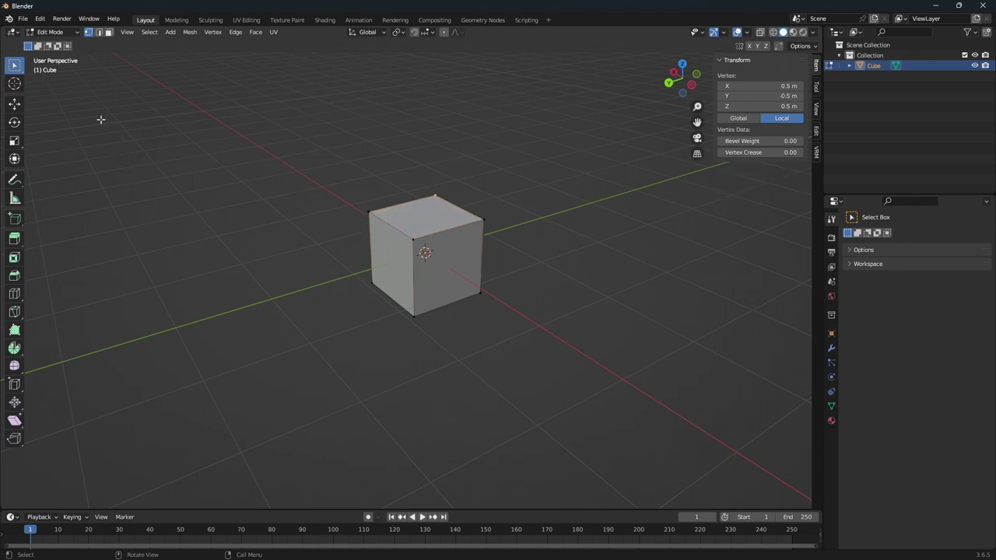
left_click(20, 106)
left_click_drag(439, 159, 438, 67)
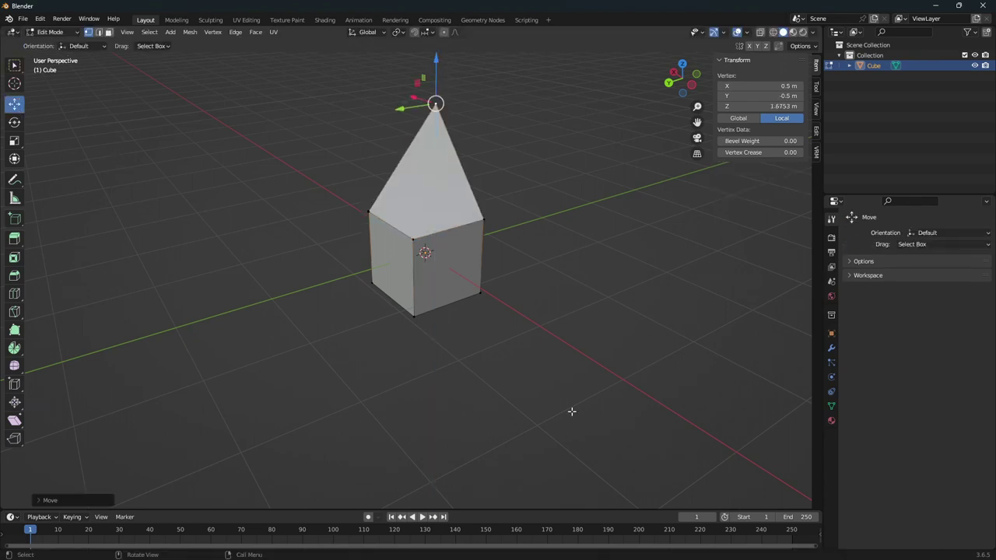
mouse_move(580, 355)
middle_mouse_down()
mouse_move(458, 332)
mouse_move(547, 331)
middle_mouse_up()
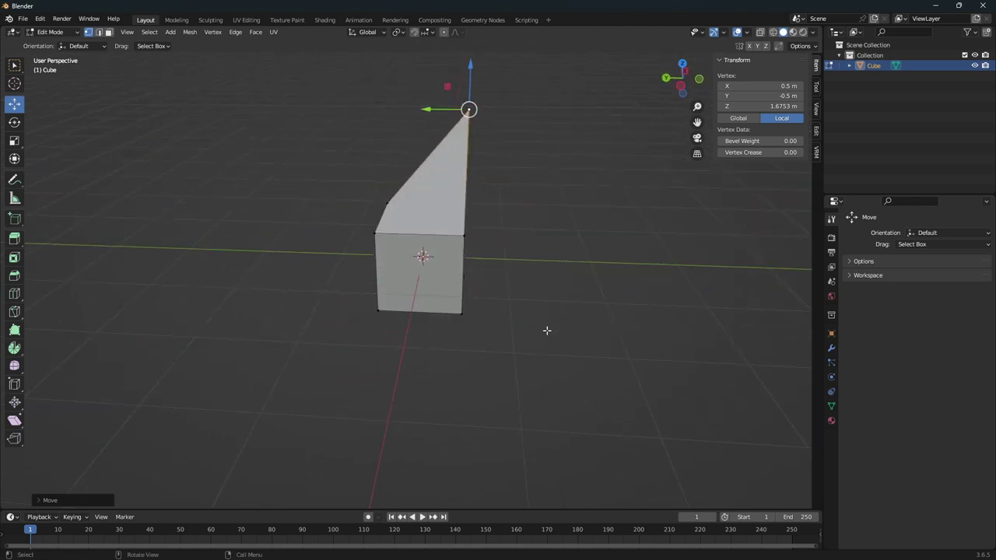
key("ctrl+z")
middle_click_drag(477, 340, 475, 340)
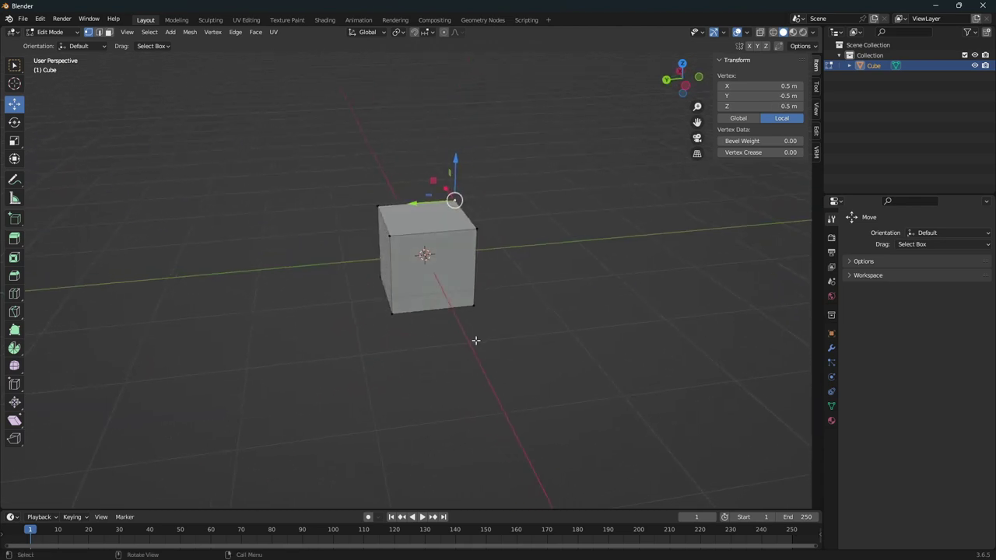
middle_click_drag(473, 317, 514, 320)
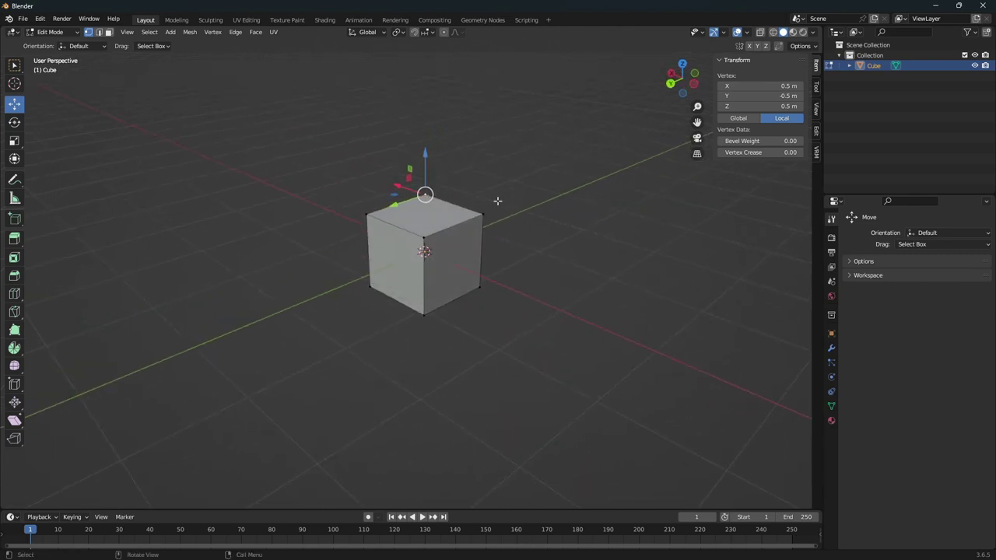
middle_click_drag(552, 228, 497, 236)
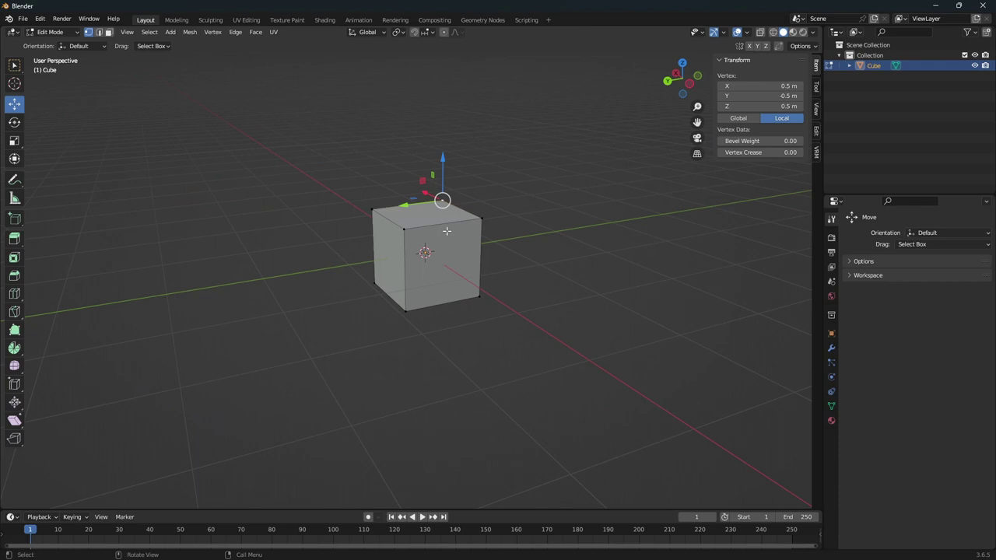
mouse_move(497, 222)
middle_mouse_down()
mouse_move(351, 236)
mouse_move(440, 233)
middle_mouse_up()
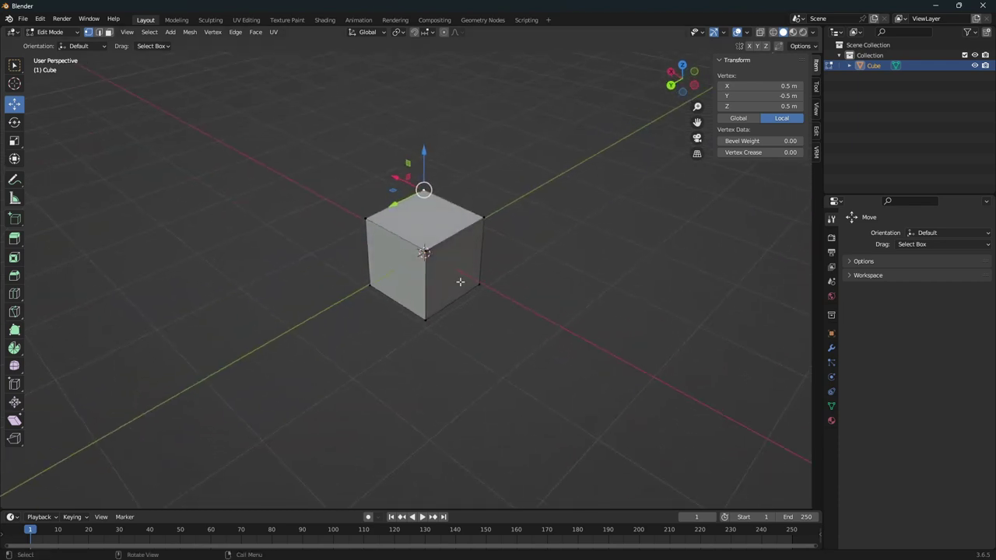
middle_click_drag(219, 131, 395, 241)
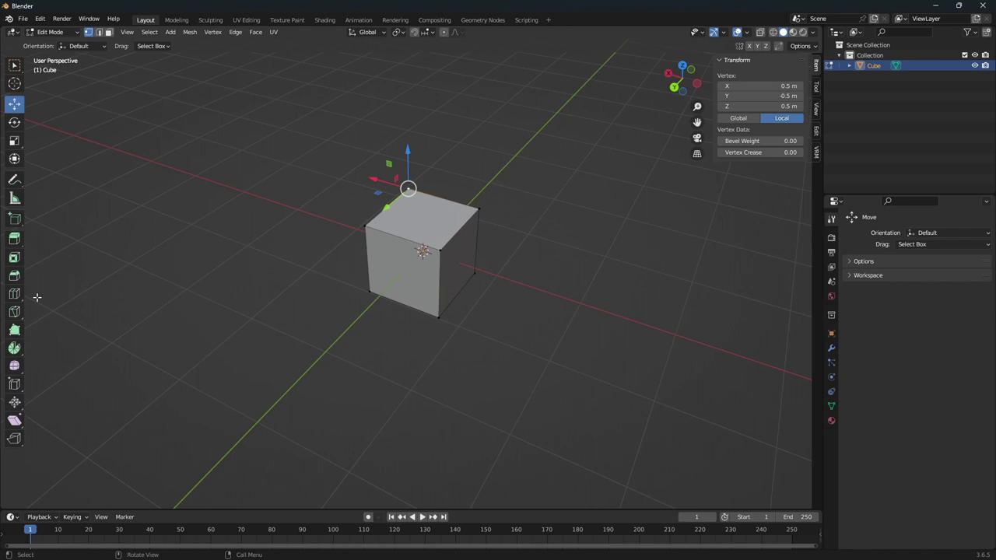
middle_click_drag(380, 327, 197, 331)
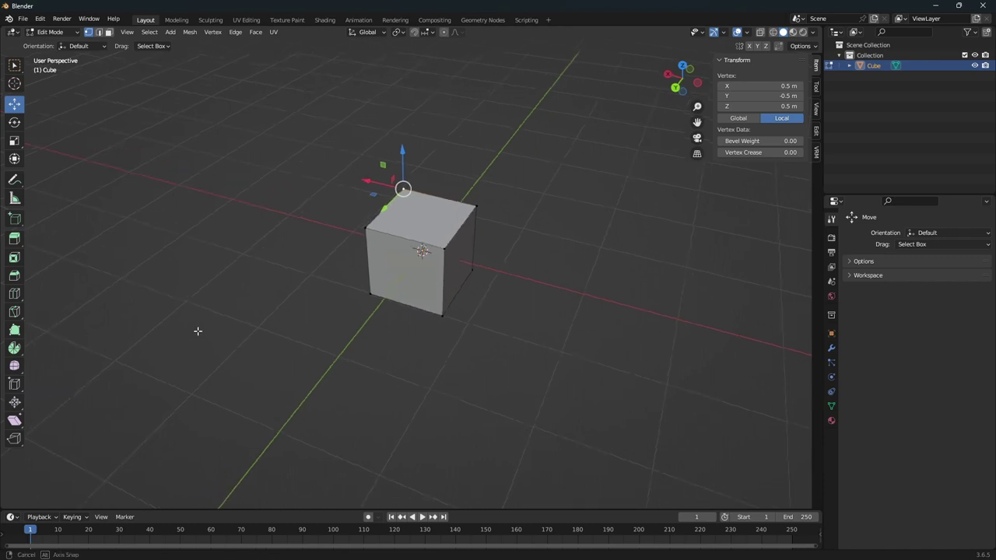
left_click(14, 295)
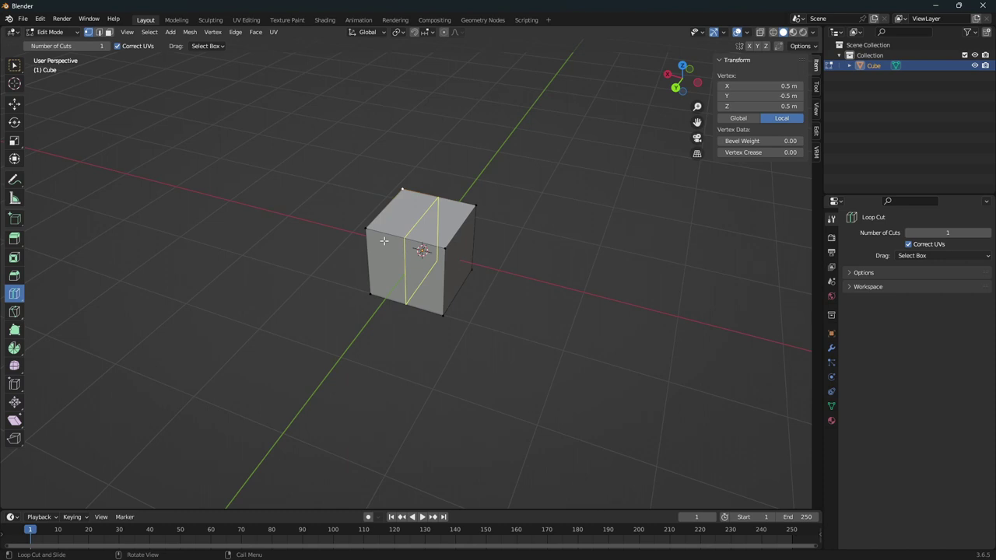
Step: Add an edge loop around the cube and slide it about 0.3 m along X
left_click(383, 240)
middle_click_drag(540, 300, 461, 340)
mouse_move(431, 277)
middle_mouse_down()
mouse_move(469, 329)
mouse_move(86, 171)
middle_mouse_up()
mouse_move(233, 233)
middle_mouse_down()
mouse_move(380, 370)
mouse_move(392, 346)
middle_mouse_up()
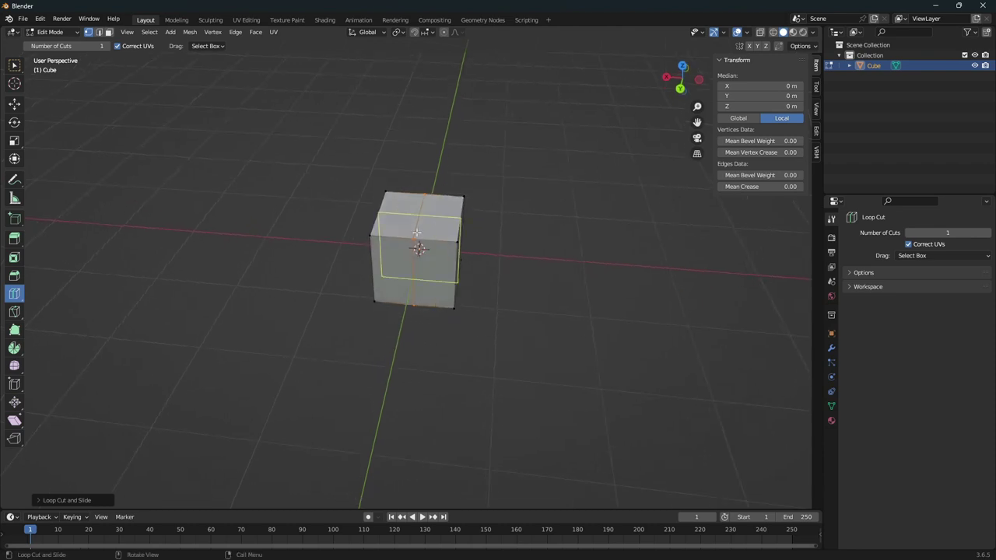
left_click(14, 103)
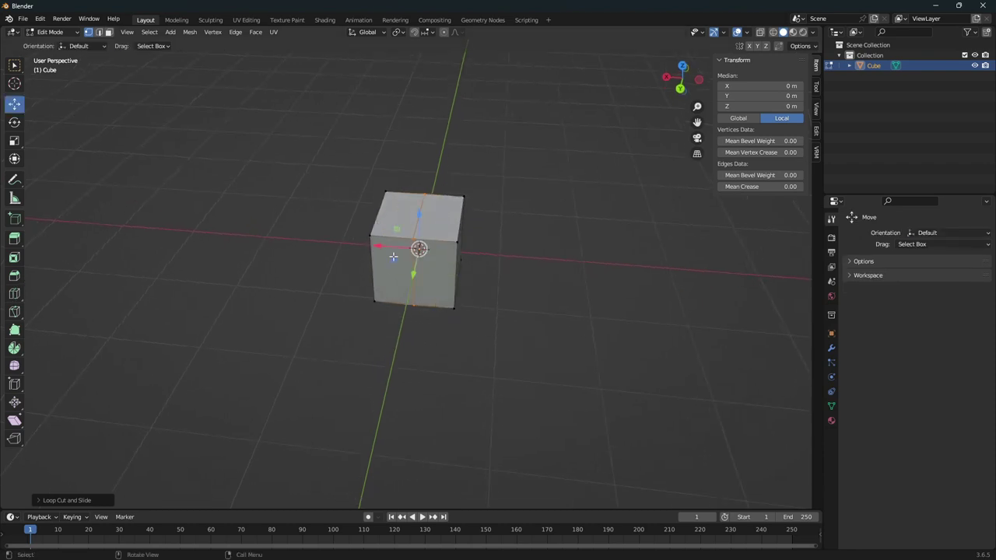
left_click_drag(379, 246, 365, 243)
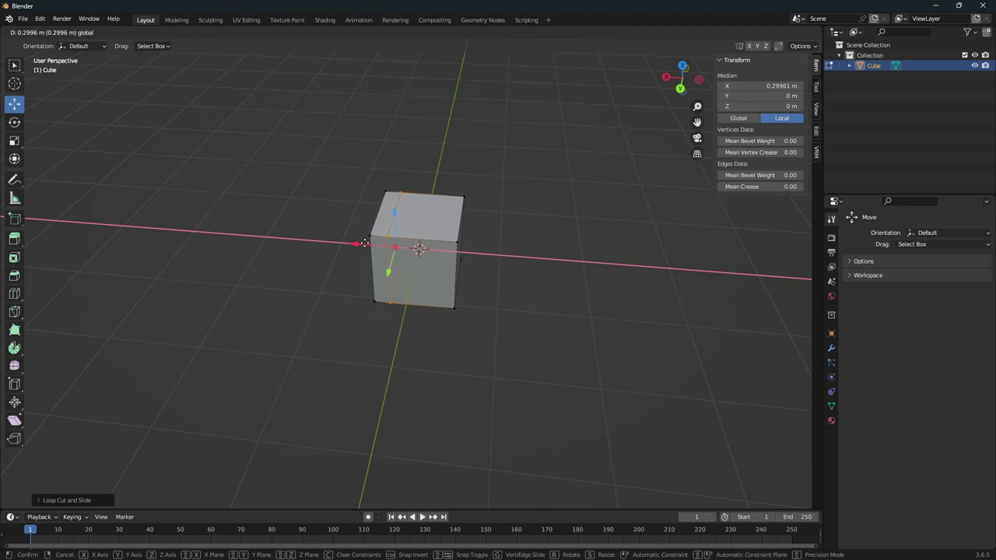
middle_click_drag(365, 243, 442, 317)
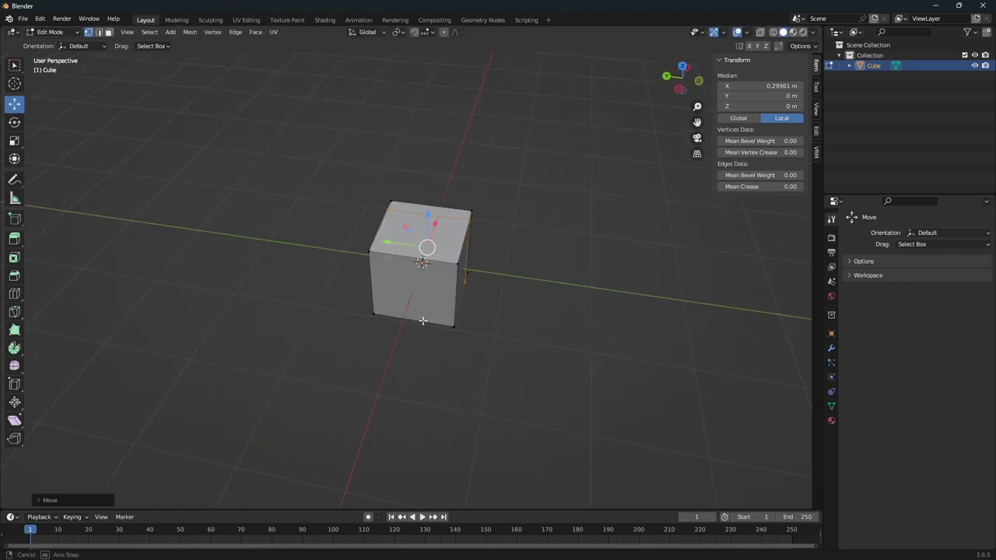
Step: Add another loop cut and raise its Number of Cuts to 2
left_click(14, 293)
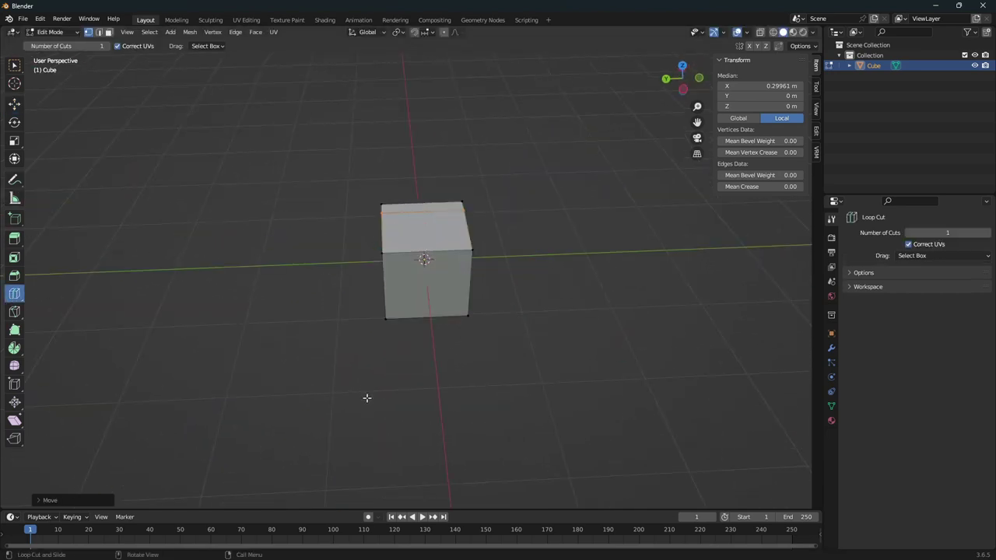
left_click(414, 216)
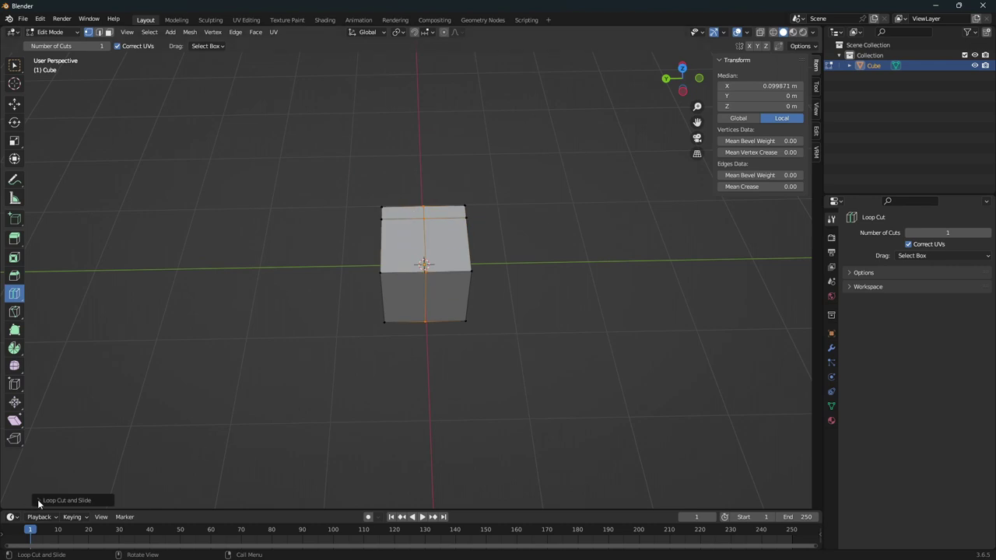
left_click(38, 501)
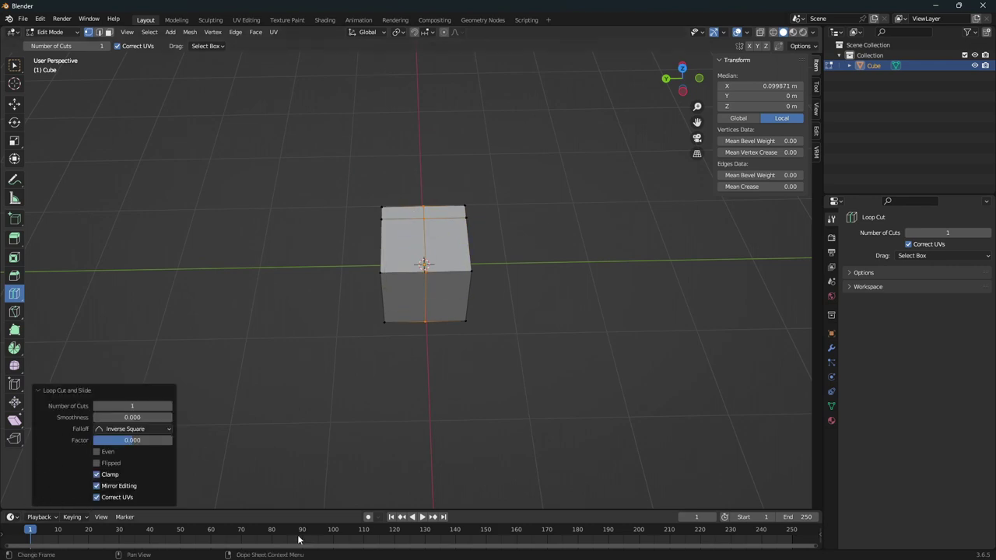
mouse_move(132, 406)
left_click(169, 405)
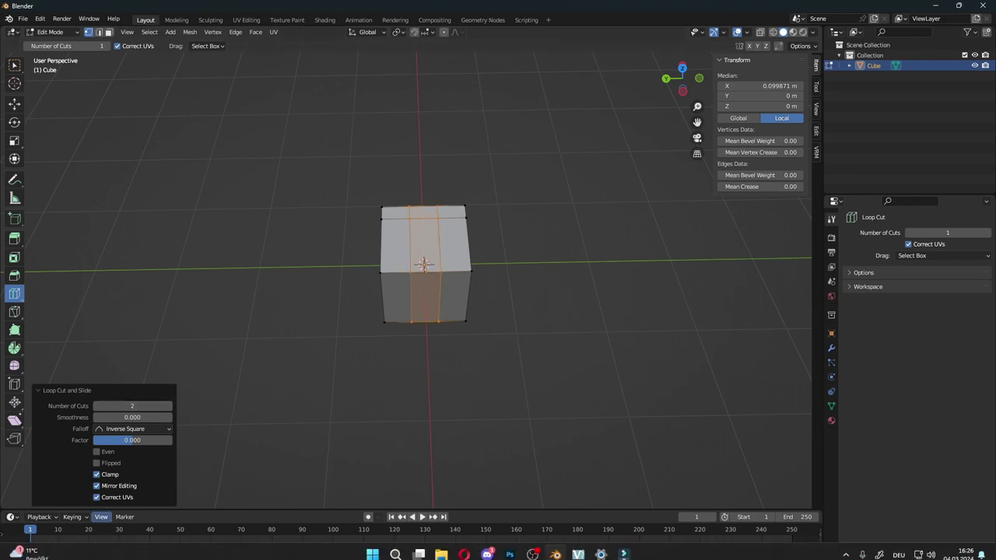
left_click(14, 140)
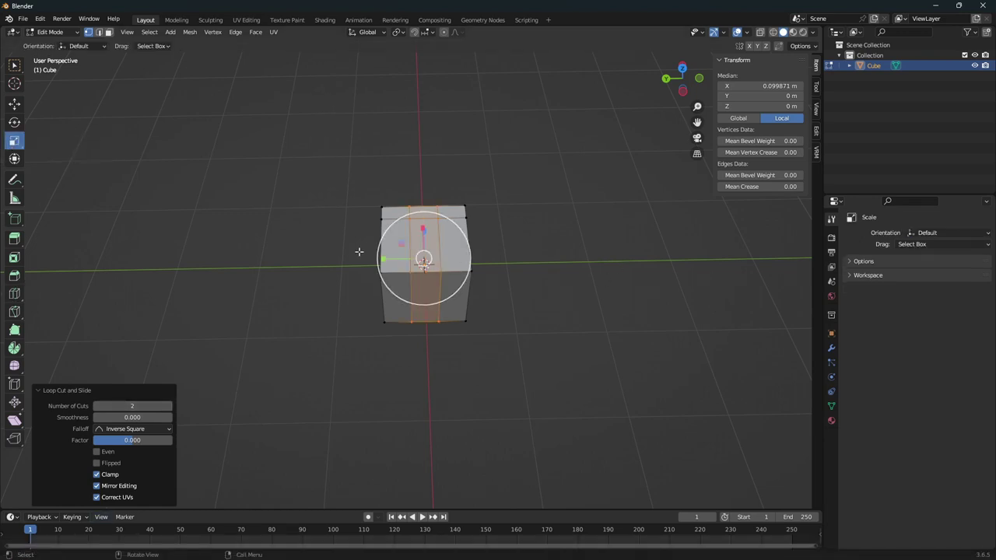
Step: Spread the two middle edge loops apart along Y by a factor of about 2.07
left_click_drag(383, 260, 343, 259)
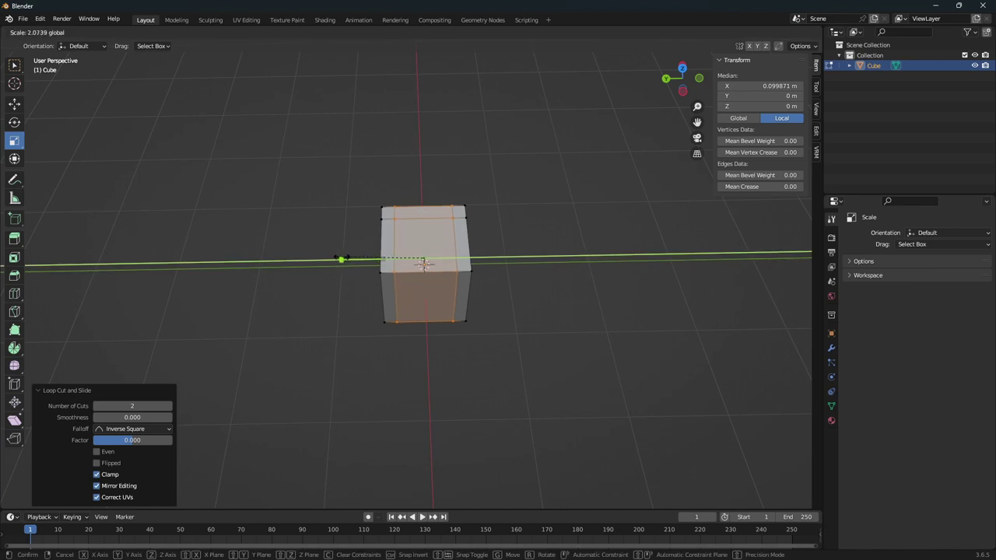
left_click(343, 259)
middle_click_drag(342, 259, 125, 194)
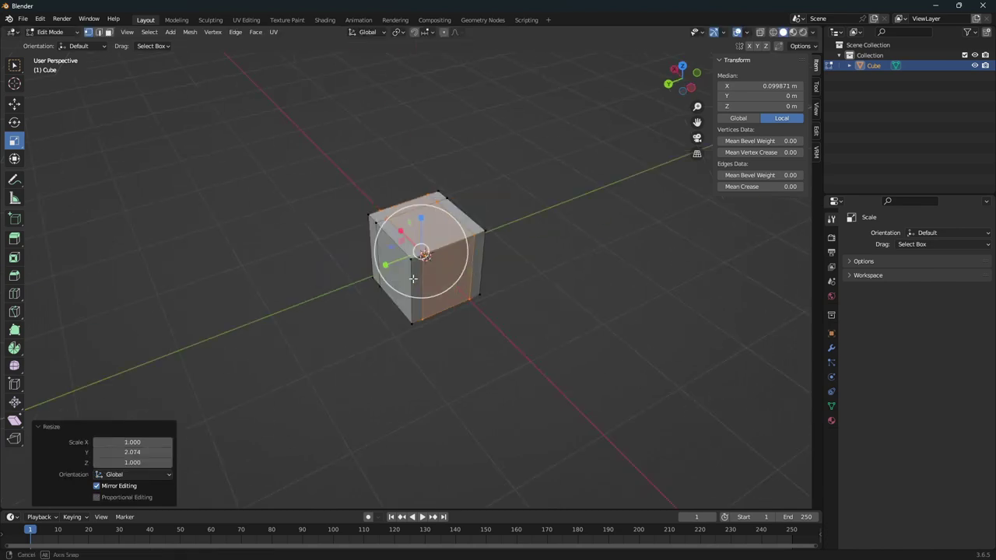
Step: In Face select mode, select the cube's top faces
left_click(109, 35)
middle_click_drag(498, 276, 413, 179)
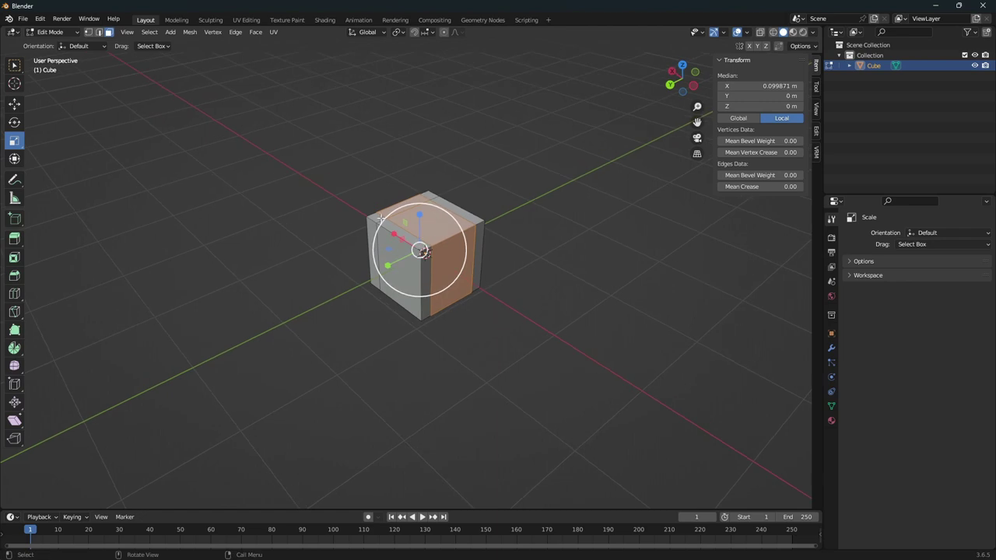
left_click(389, 204)
left_click(418, 197, "ctrl")
left_click(413, 226, "ctrl")
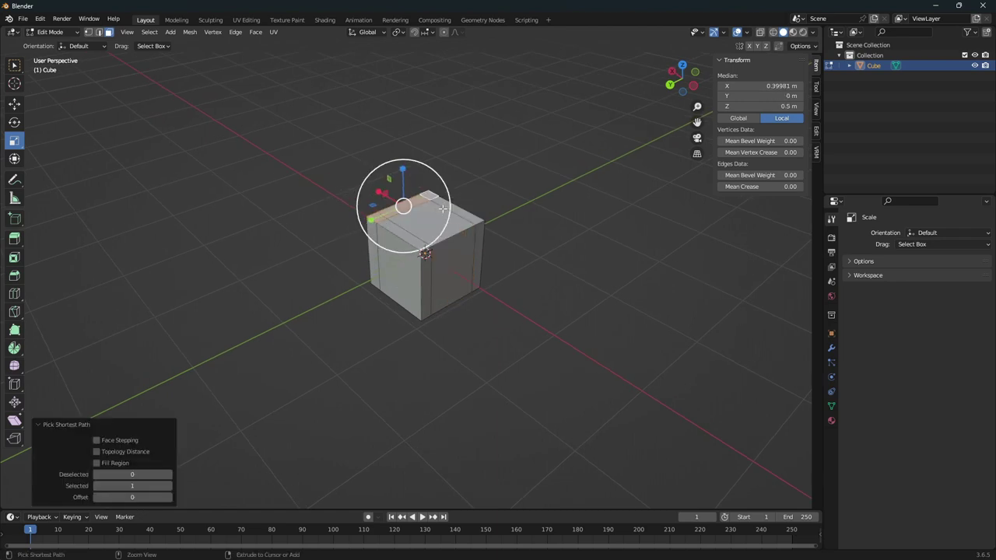
left_click(444, 211, "ctrl")
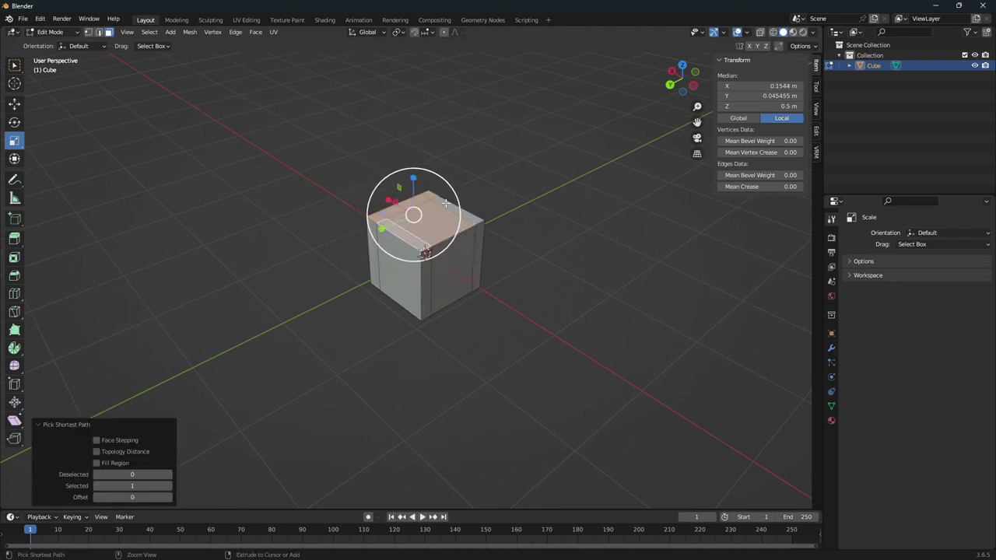
left_click(446, 203, "ctrl")
left_click(14, 104)
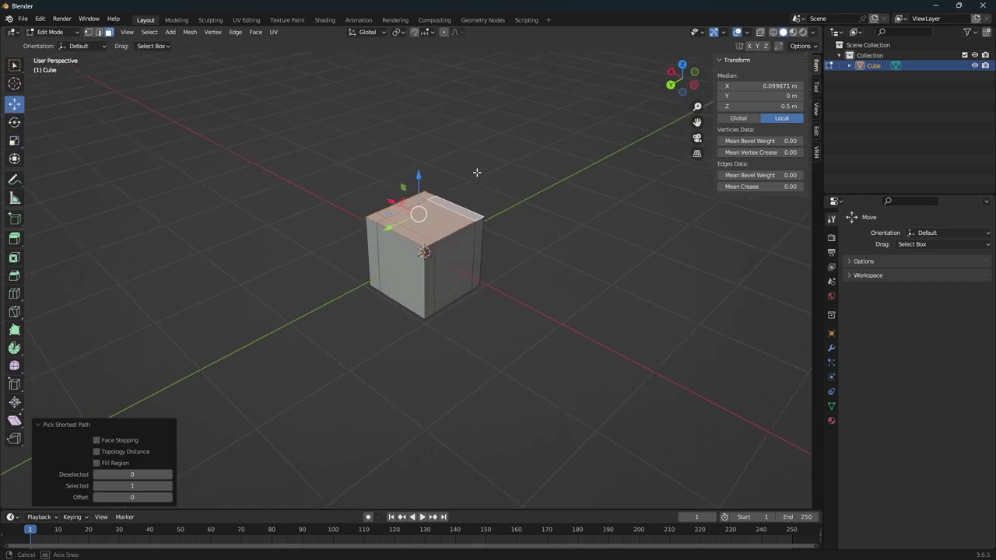
Step: Lower the cube's top face about 0.64 m on Z, undoing the trial sideways and upward moves
left_click_drag(418, 177, 417, 228)
mouse_move(553, 291)
middle_mouse_down()
mouse_move(542, 262)
mouse_move(524, 291)
mouse_move(373, 317)
middle_mouse_up()
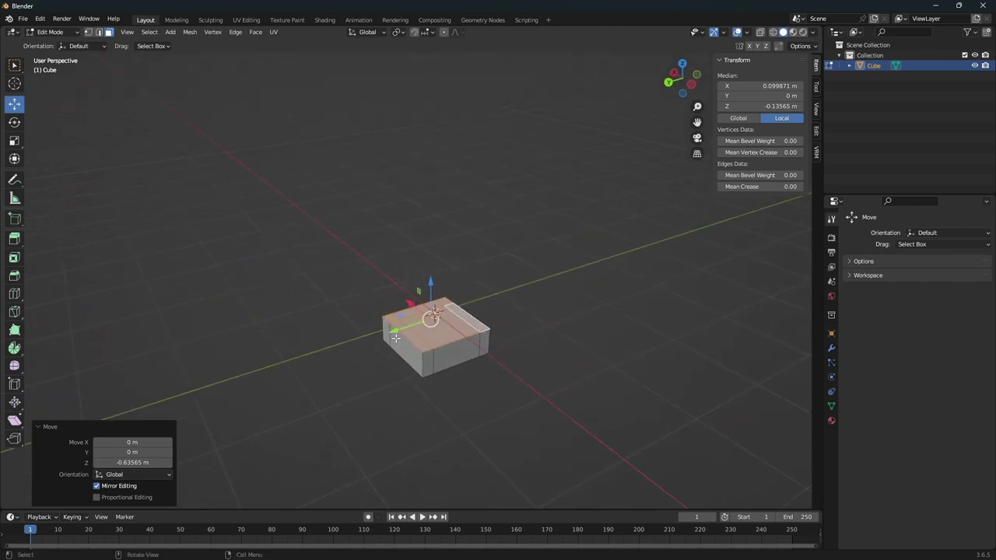
left_click_drag(392, 337, 425, 308, "shift")
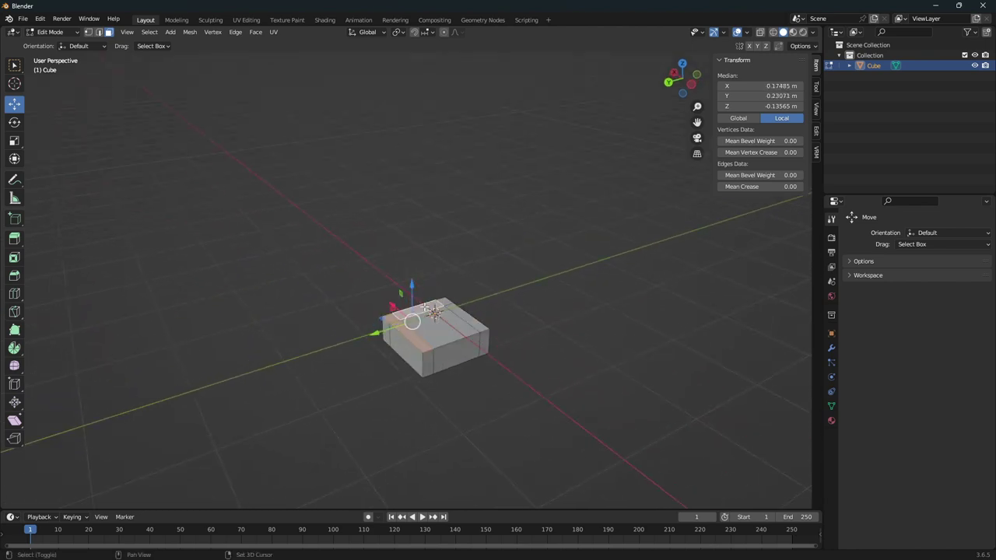
key("ctrl+z")
middle_click_drag(440, 301, 412, 343)
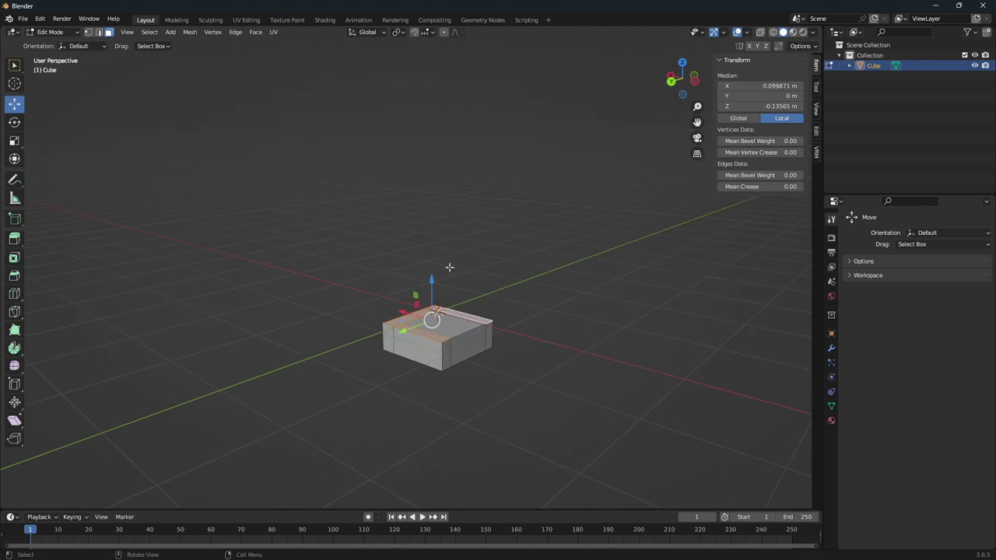
left_click_drag(432, 275, 433, 189)
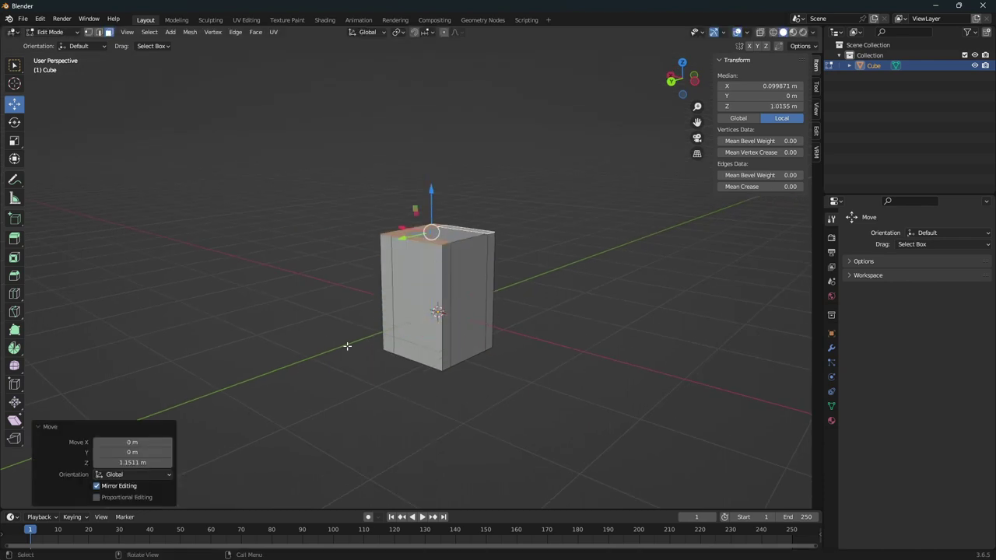
key("ctrl+z")
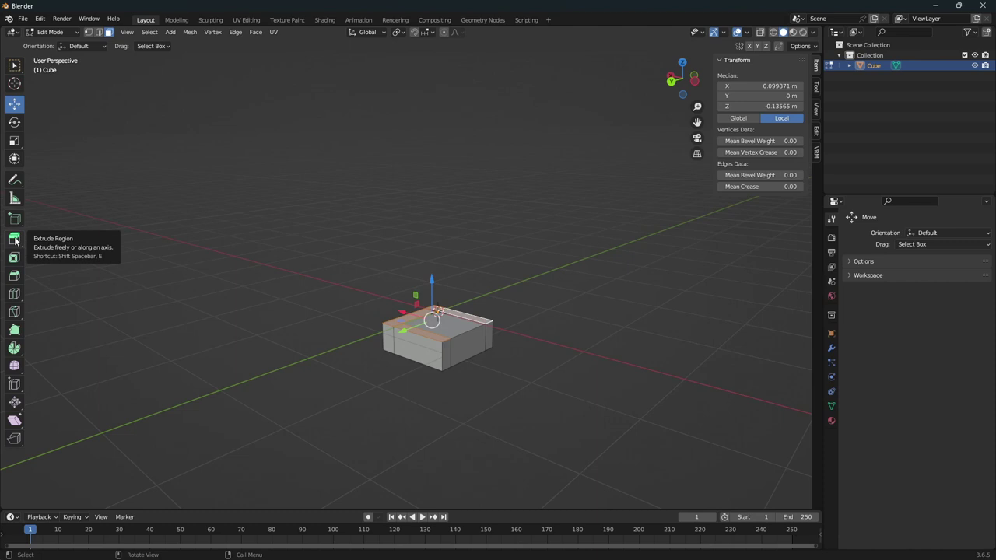
left_click(15, 241)
Step: Extrude the top rim faces upward into arm walls, then select the back wall's top faces
left_click_drag(433, 282, 430, 234)
mouse_move(430, 233)
middle_mouse_down()
mouse_move(478, 336)
mouse_move(419, 282)
middle_mouse_up()
left_click(404, 275)
left_click(388, 284, "shift")
left_click(430, 266)
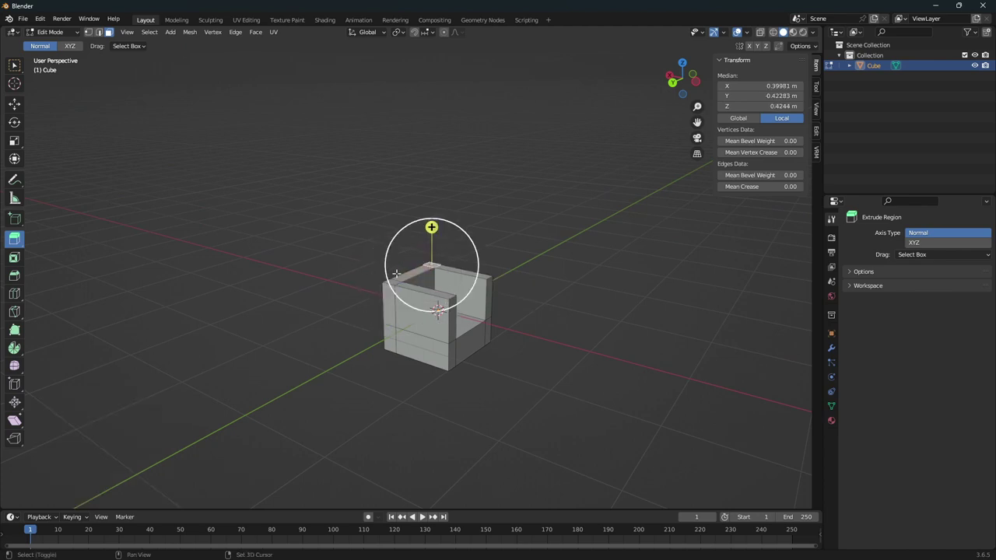
left_click(403, 274, "shift")
left_click(390, 282, "shift")
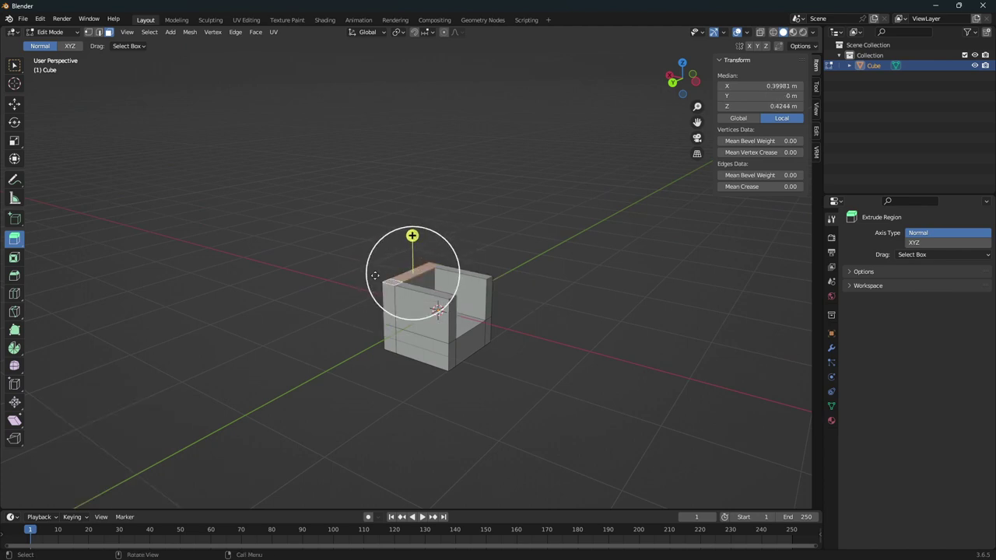
Step: Extrude the back wall about 0.45 m higher into a backrest
left_click_drag(412, 235, 410, 199)
middle_click_drag(345, 309, 405, 291)
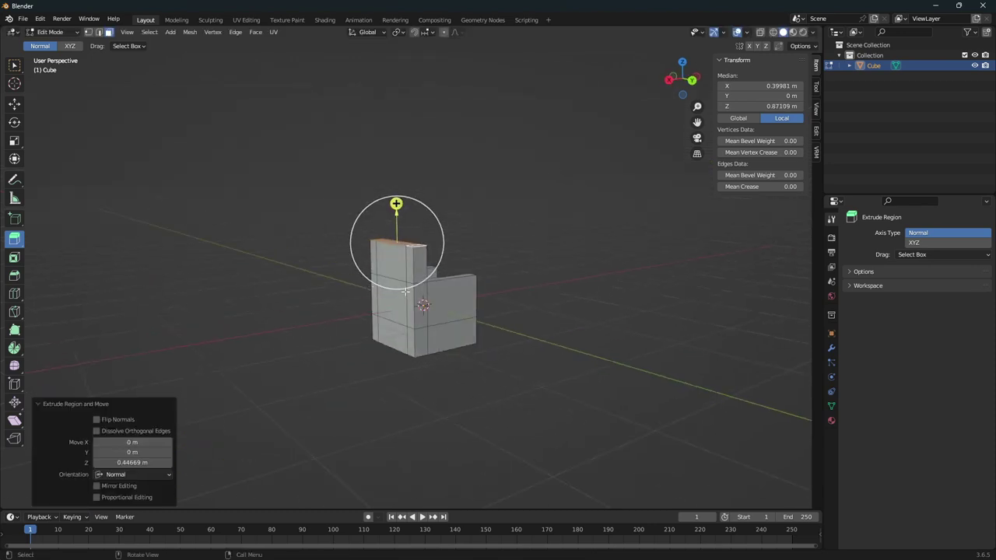
mouse_move(496, 318)
middle_mouse_down()
mouse_move(443, 304)
mouse_move(407, 309)
middle_mouse_up()
middle_click_drag(465, 286, 451, 310)
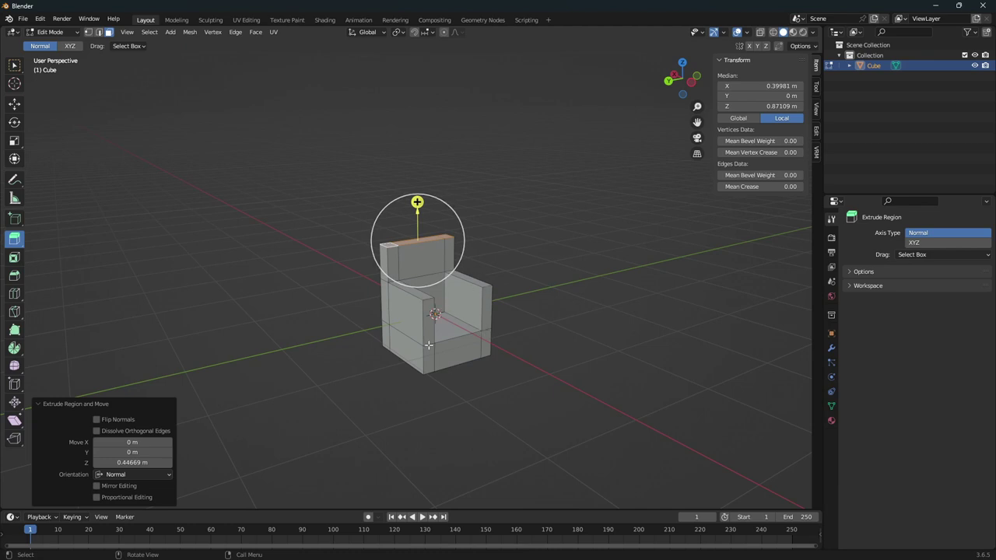
middle_click_drag(405, 315, 498, 304)
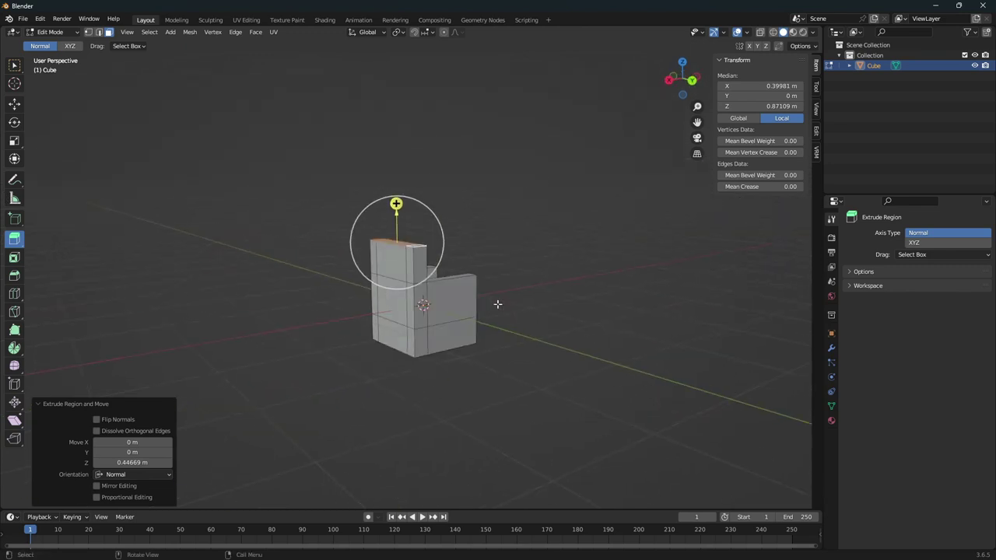
mouse_move(451, 305)
middle_mouse_down()
mouse_move(511, 300)
mouse_move(490, 296)
middle_mouse_up()
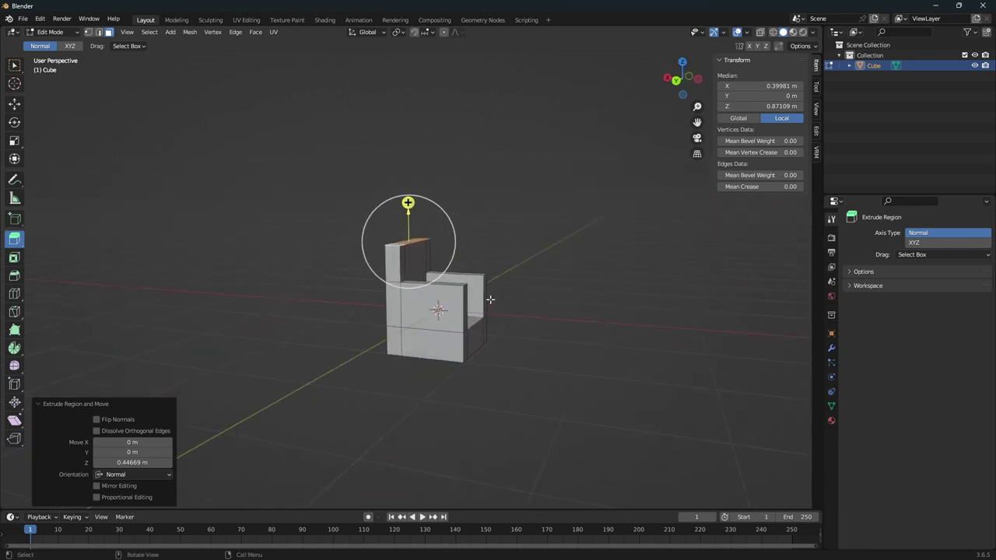
middle_click_drag(540, 327, 519, 329)
mouse_move(534, 295)
middle_mouse_down()
mouse_move(540, 329)
mouse_move(530, 338)
middle_mouse_up()
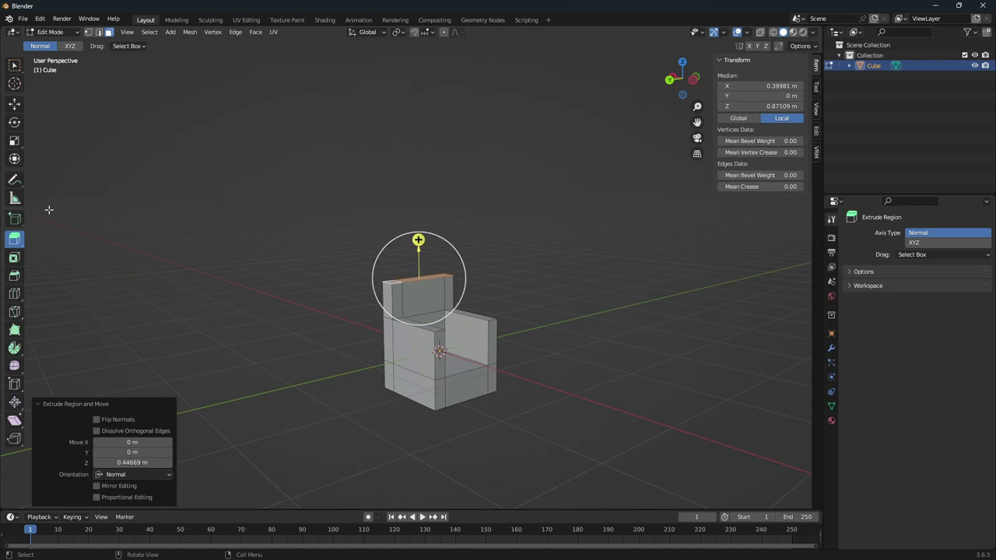
mouse_move(81, 236)
middle_mouse_down()
mouse_move(502, 343)
mouse_move(503, 329)
mouse_move(556, 338)
mouse_move(495, 298)
mouse_move(496, 319)
mouse_move(605, 309)
middle_mouse_up()
Step: In Object Mode, lift the chair about 0.49 m on Z so it rests on the grid
key("Tab")
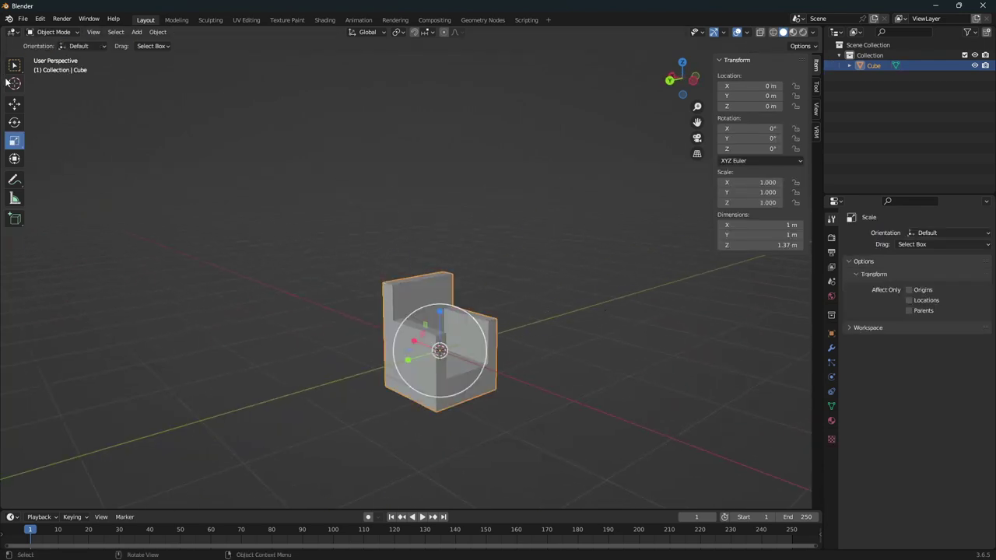
left_click(14, 104)
middle_click_drag(545, 303, 637, 290)
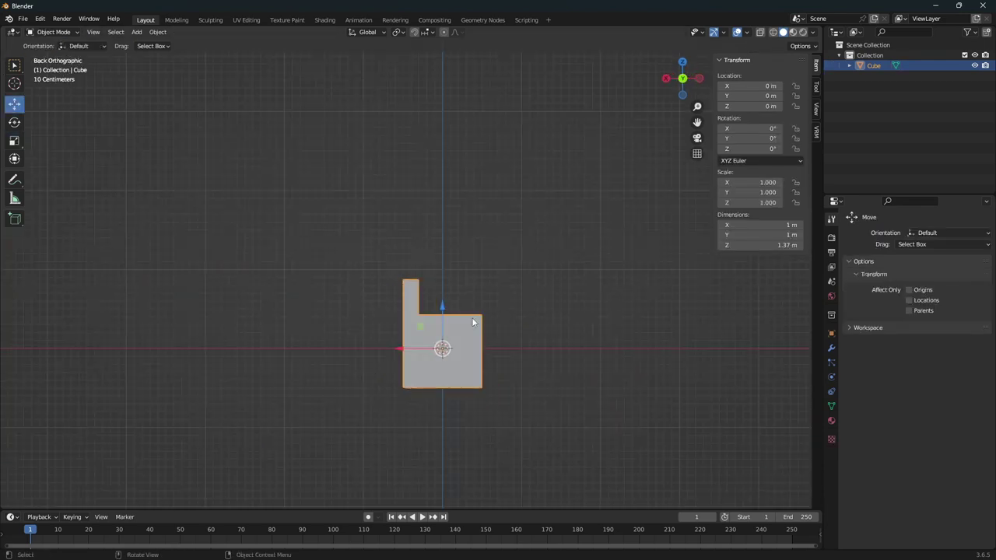
left_click_drag(440, 313, 439, 274)
mouse_move(439, 274)
middle_mouse_down()
mouse_move(515, 323)
mouse_move(551, 365)
mouse_move(518, 354)
mouse_move(529, 360)
mouse_move(572, 354)
middle_mouse_up()
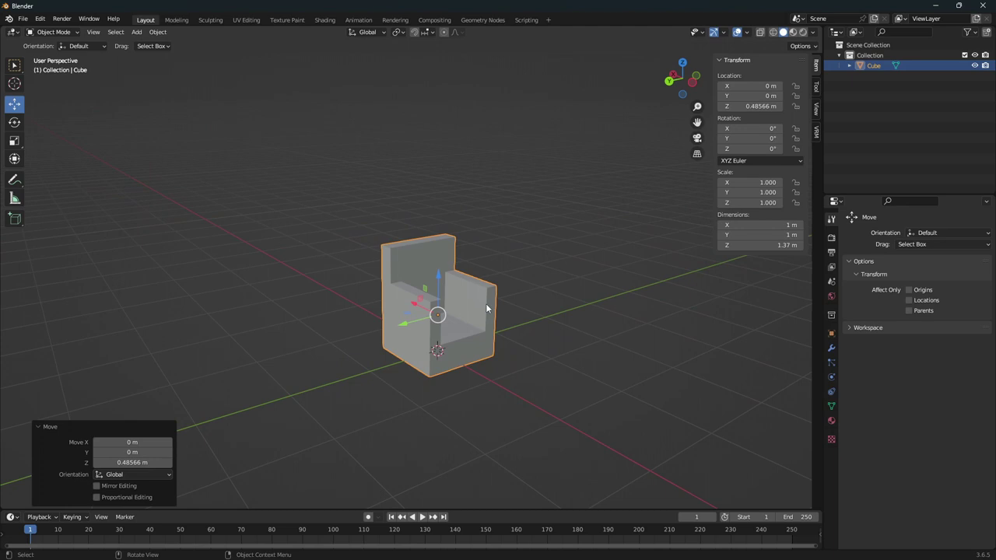
Step: Apply all transforms to the chair and reopen Edit Mode
key("ctrl+a")
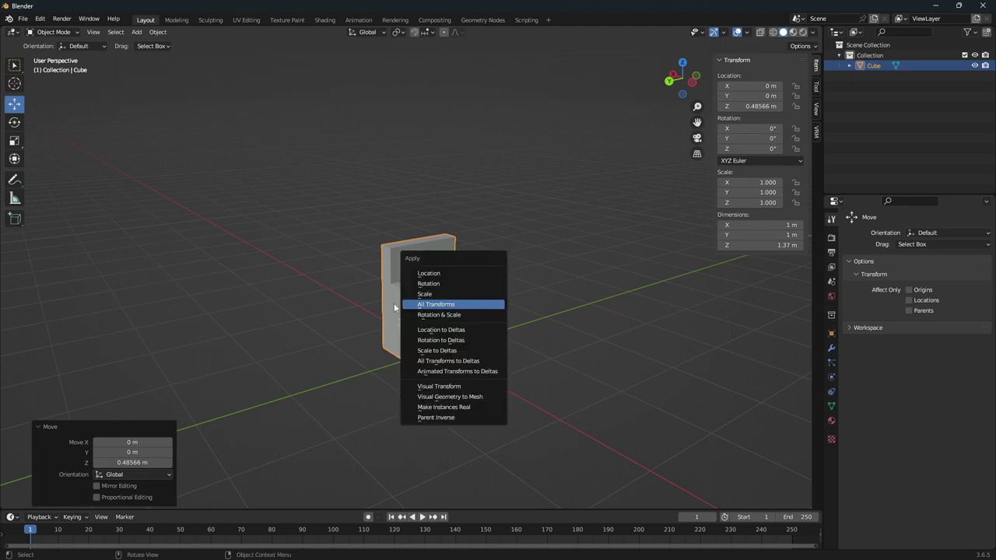
left_click(467, 304)
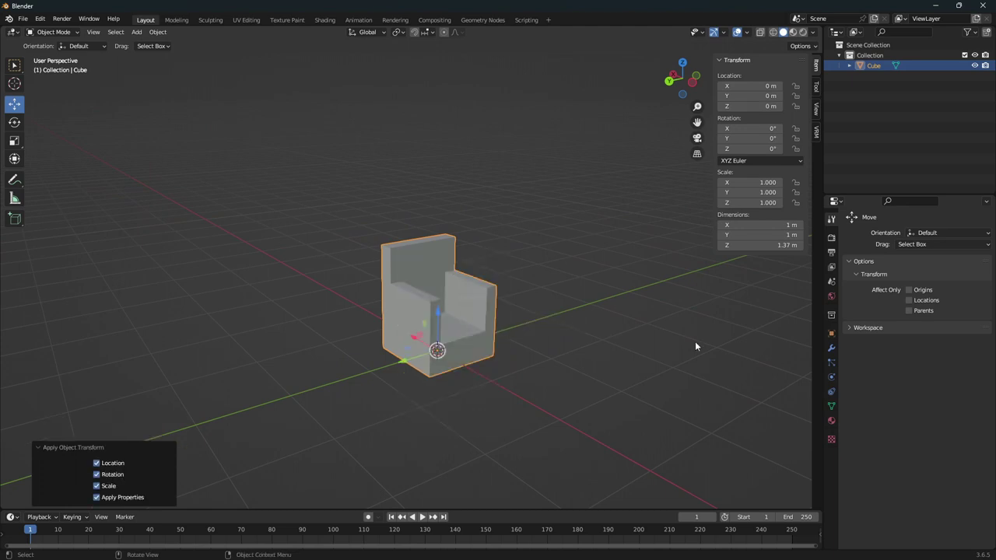
middle_click_drag(696, 346, 583, 346)
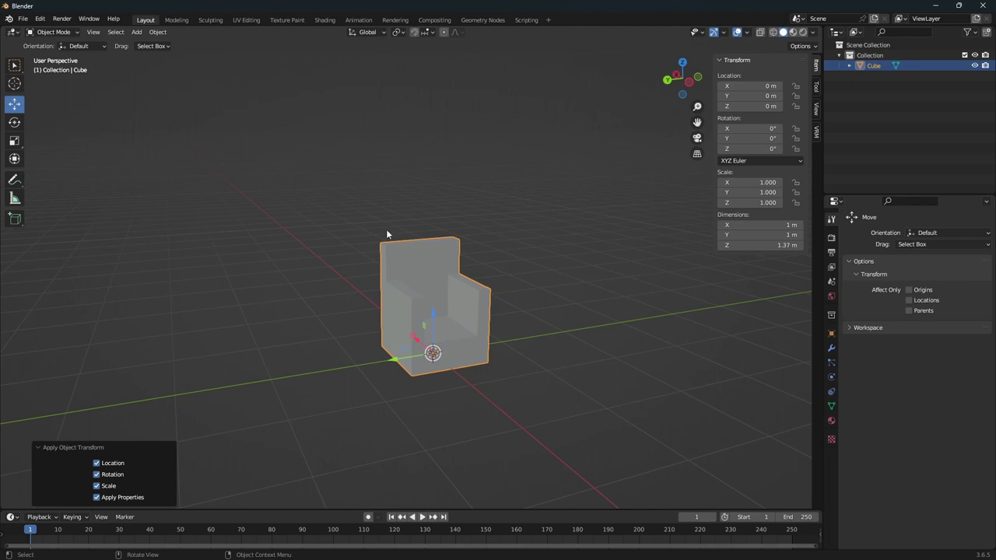
key("Tab")
middle_click_drag(676, 345, 355, 247)
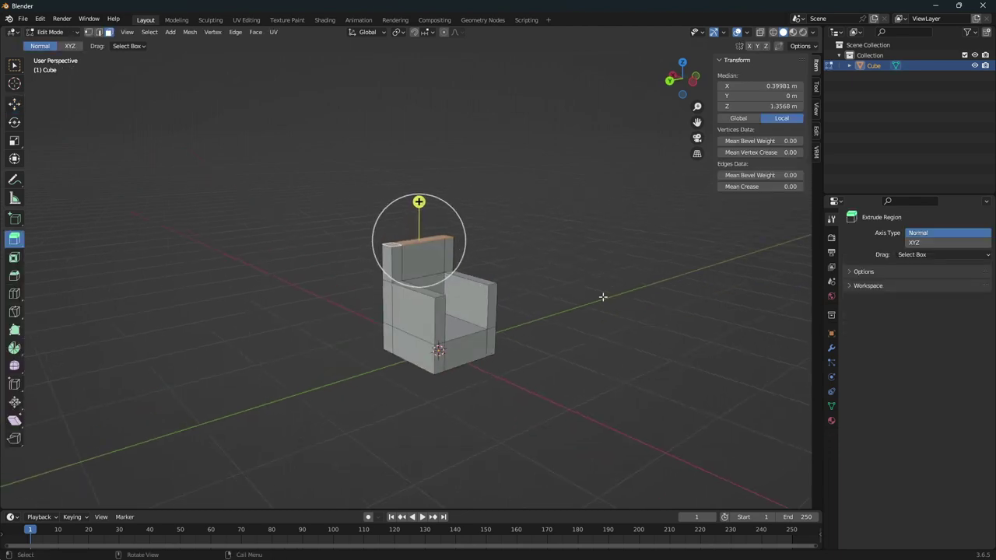
mouse_move(573, 324)
middle_mouse_down()
mouse_move(544, 304)
mouse_move(290, 324)
middle_mouse_up()
left_click(600, 393)
mouse_move(605, 427)
middle_mouse_down()
mouse_move(545, 396)
mouse_move(566, 401)
middle_mouse_up()
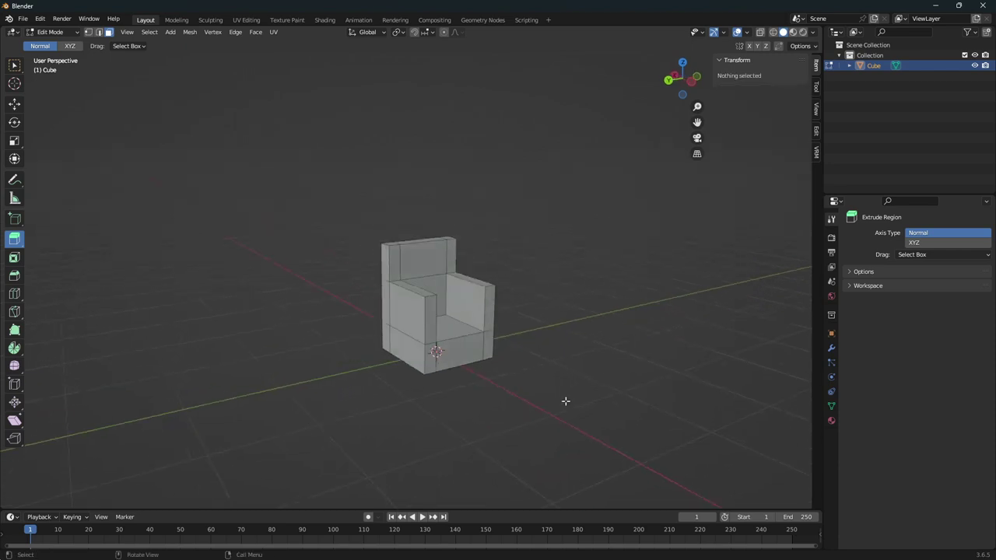
key("shift+a")
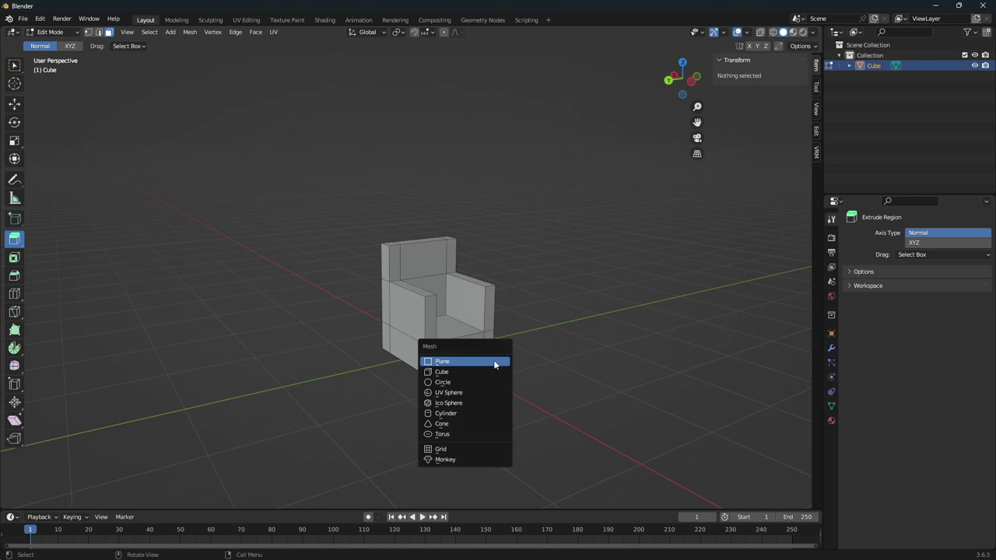
left_click(487, 372)
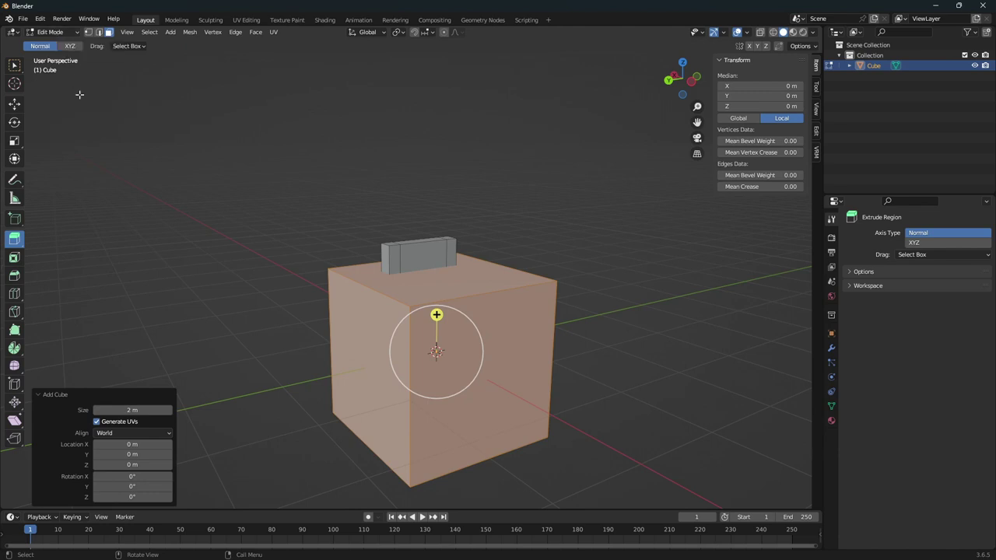
key("Tab")
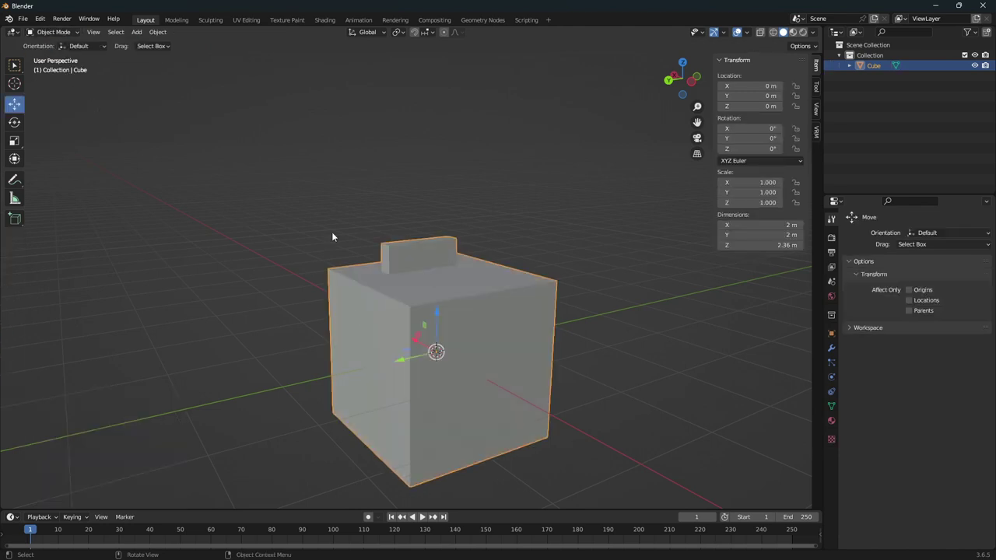
key("Tab")
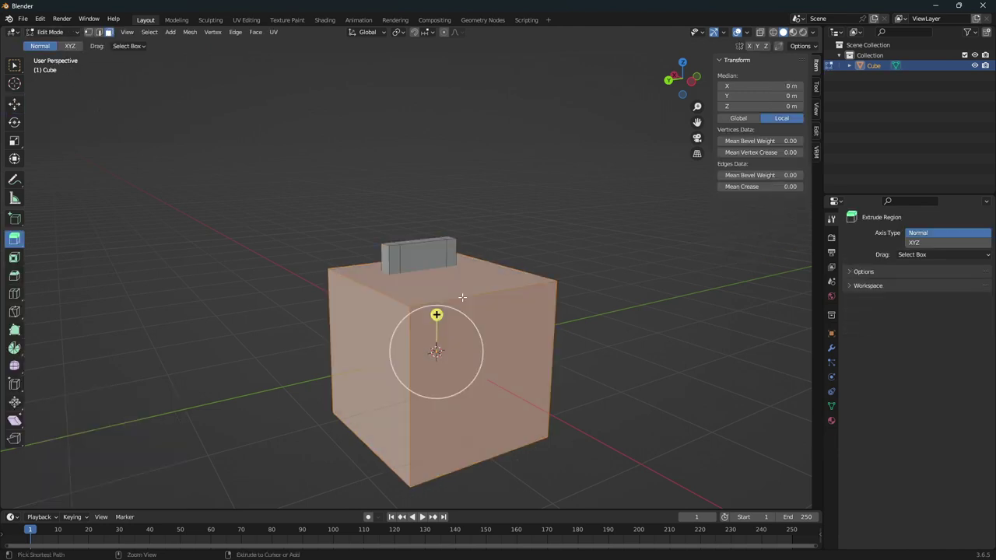
key("x")
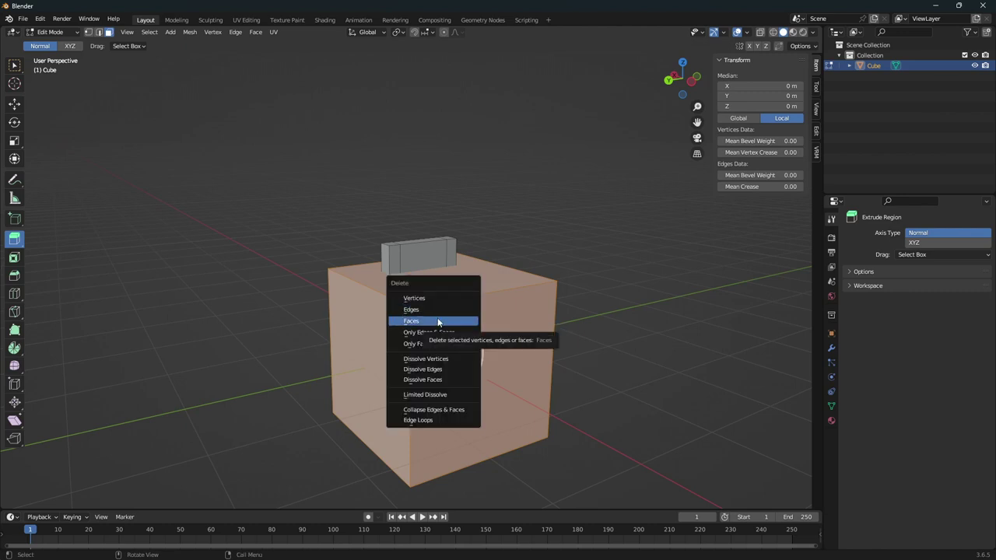
left_click(420, 321)
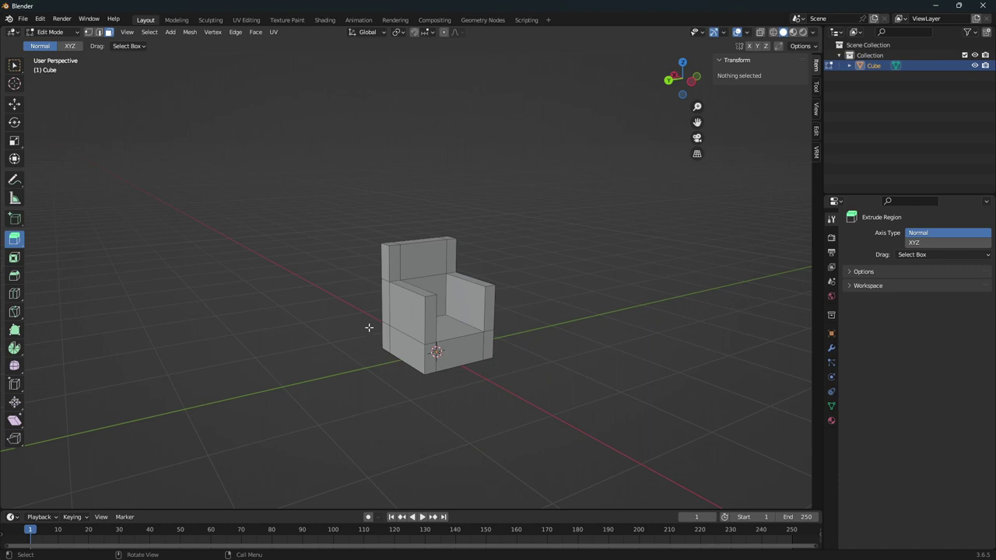
middle_click_drag(478, 319, 419, 299)
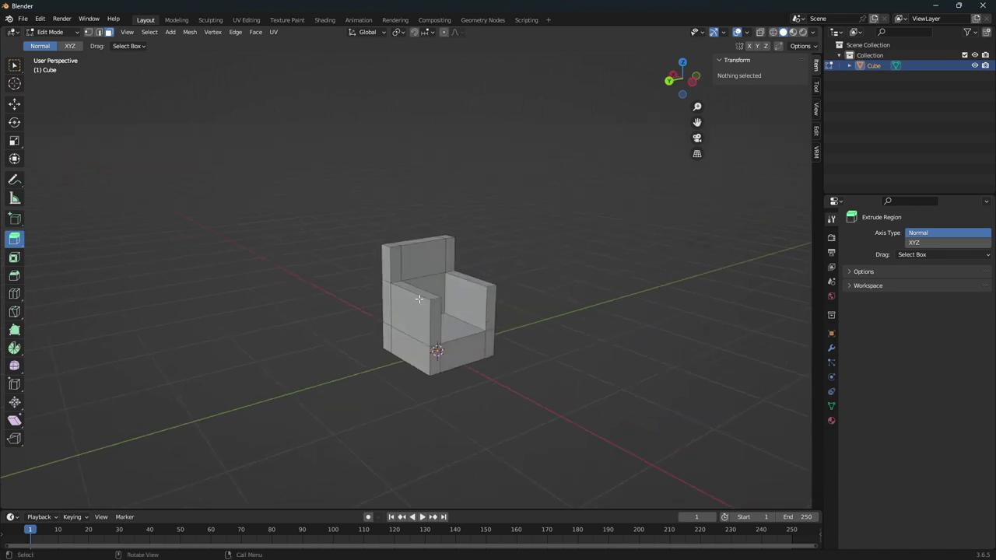
middle_click_drag(587, 254, 610, 274)
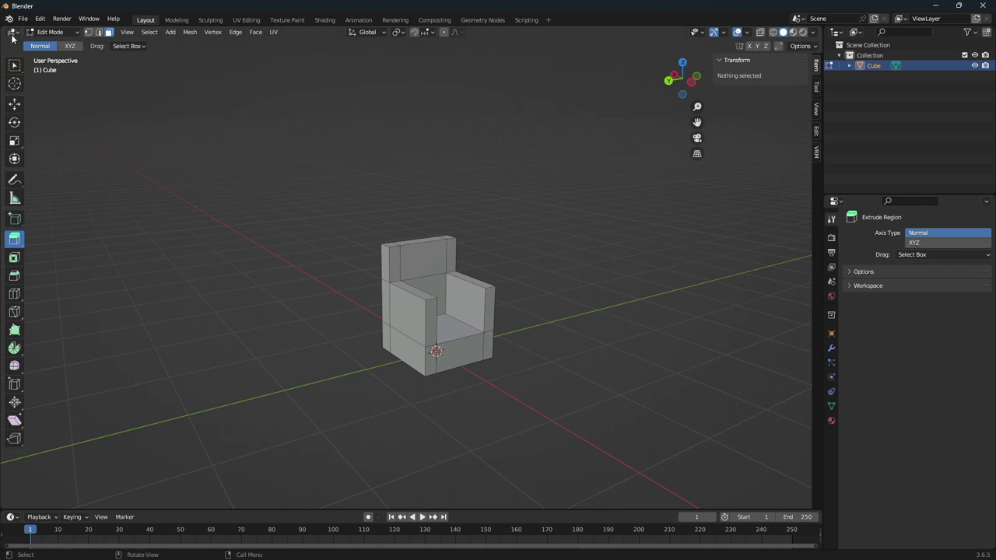
left_click(43, 34)
left_click(45, 44)
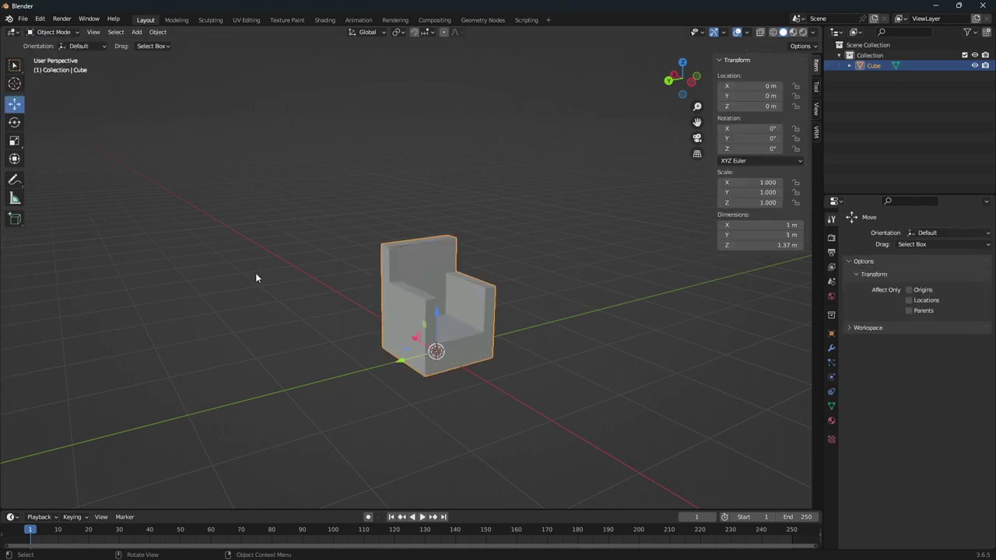
left_click(264, 340)
Step: Add a new cube object and scale it to 0.254
key("shift+a")
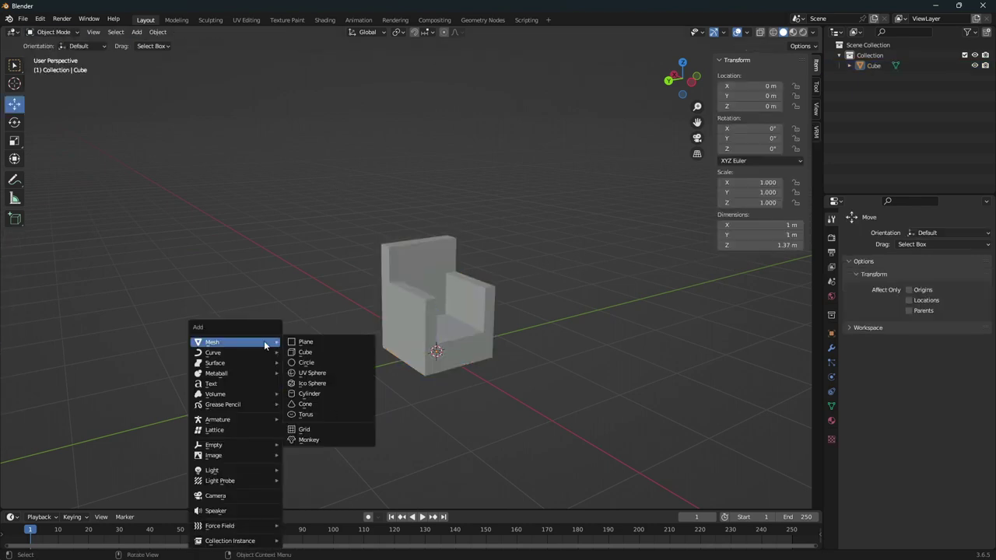
left_click(312, 355)
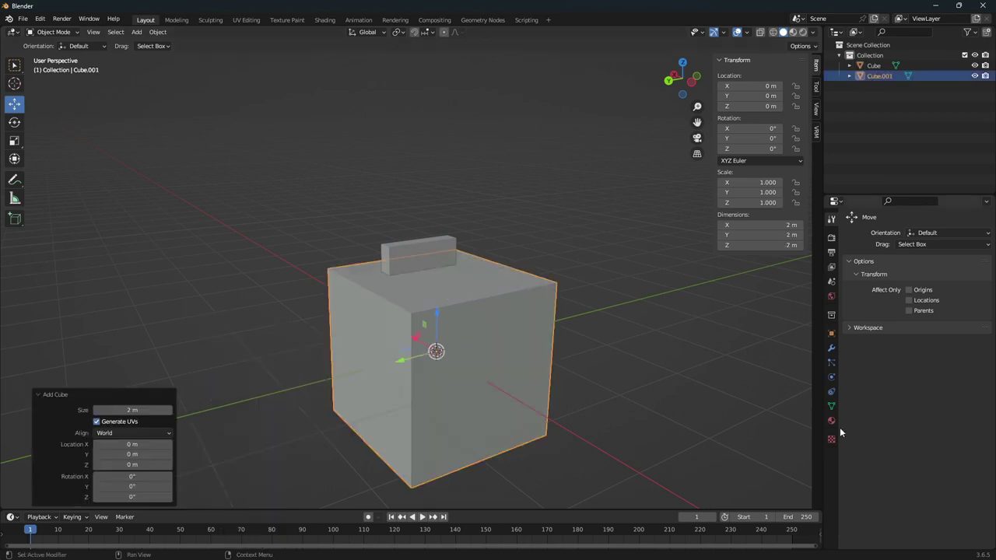
key("s")
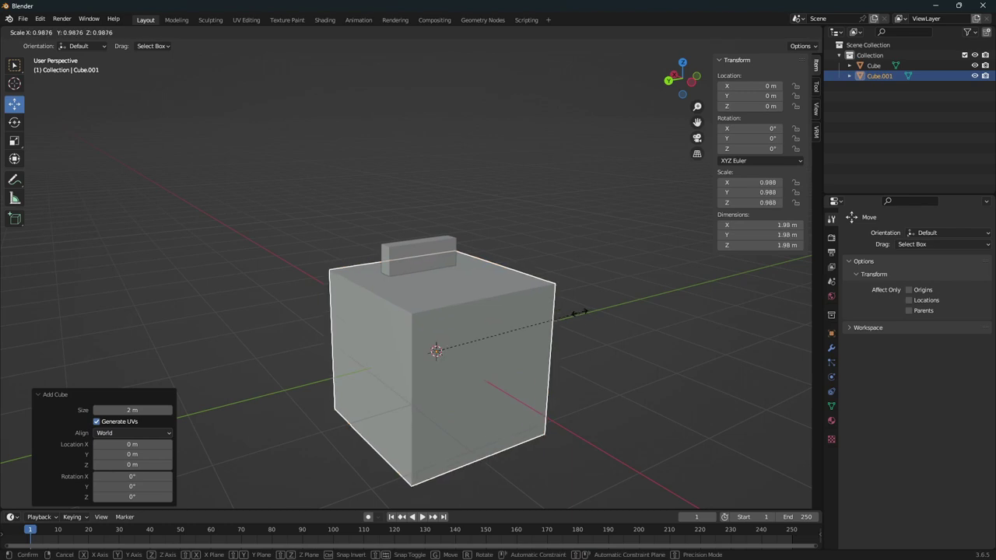
left_click(474, 339)
middle_click_drag(475, 337, 471, 354)
Step: Lift the small cube along Z to about 0.61 m so it sits on the chair seat
key("g")
key("z")
left_click(471, 315)
mouse_move(472, 315)
middle_mouse_down()
mouse_move(473, 306)
mouse_move(430, 294)
middle_mouse_up()
left_click_drag(419, 294, 415, 293)
middle_click_drag(415, 293, 461, 353)
scroll(412, 298, "up", 3)
scroll(457, 344, "down", 4)
left_click_drag(458, 343, 459, 329)
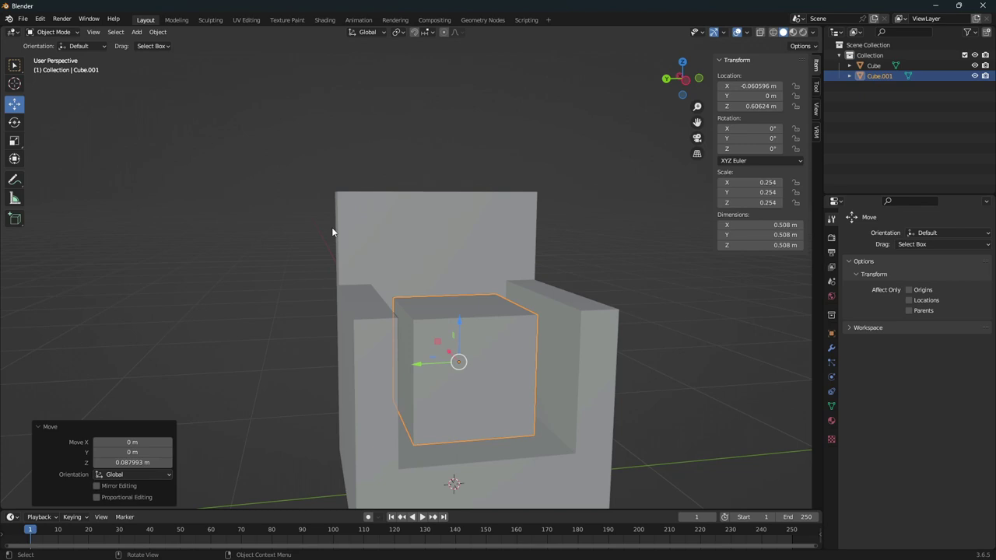
Step: Flatten the small cube by lowering its top face in Edit Mode
key("Tab")
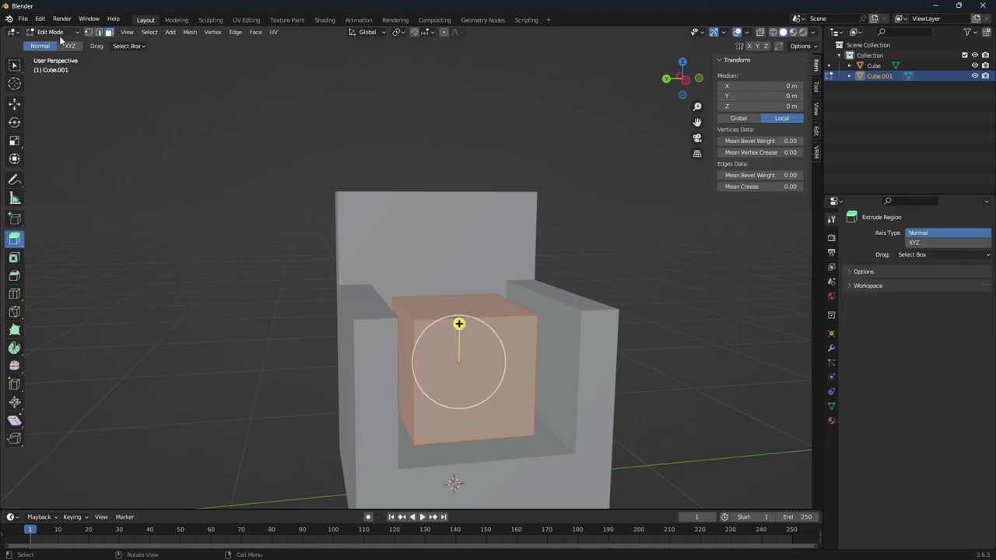
middle_click_drag(172, 198, 2, 116)
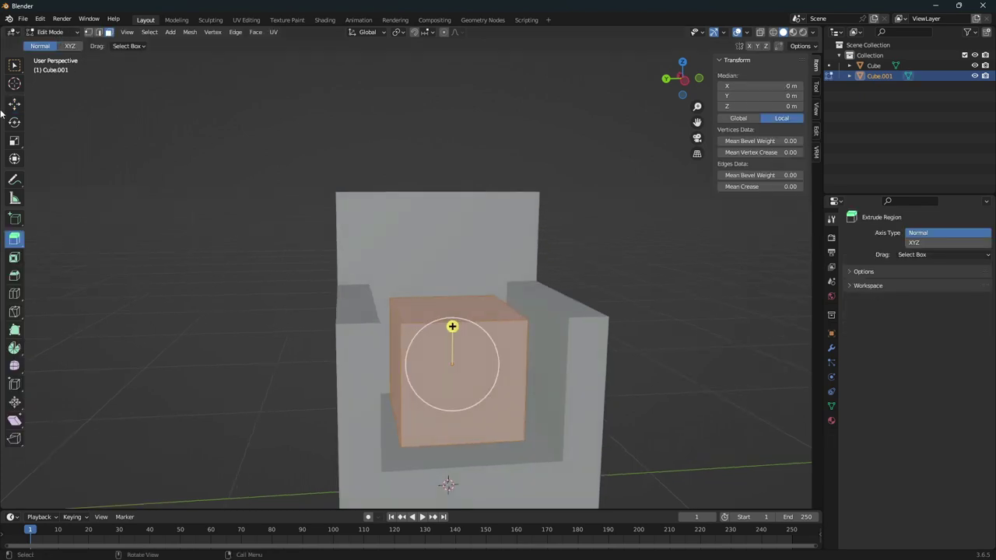
left_click(17, 105)
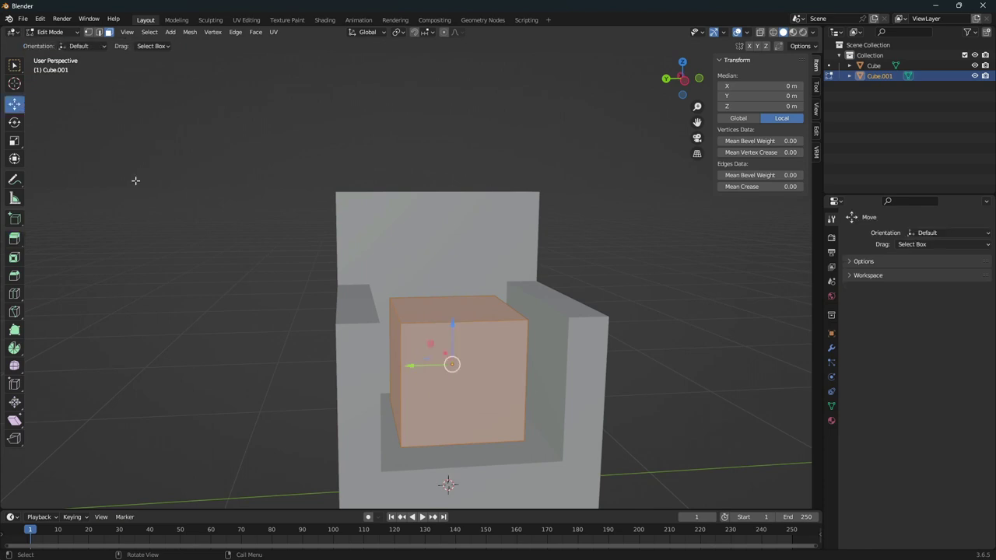
left_click(459, 306)
left_click_drag(452, 269, 451, 370)
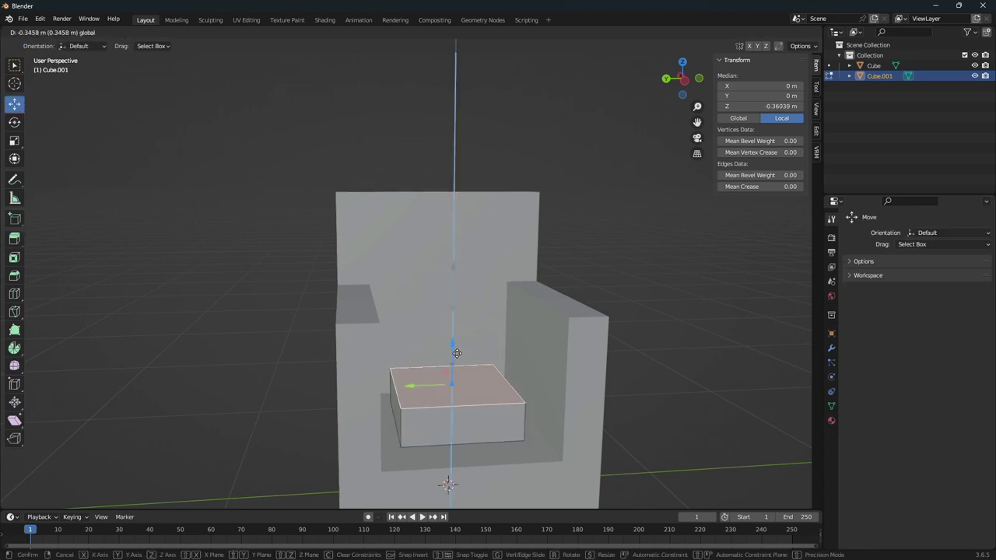
mouse_move(451, 371)
middle_mouse_down()
mouse_move(534, 413)
mouse_move(475, 362)
middle_mouse_up()
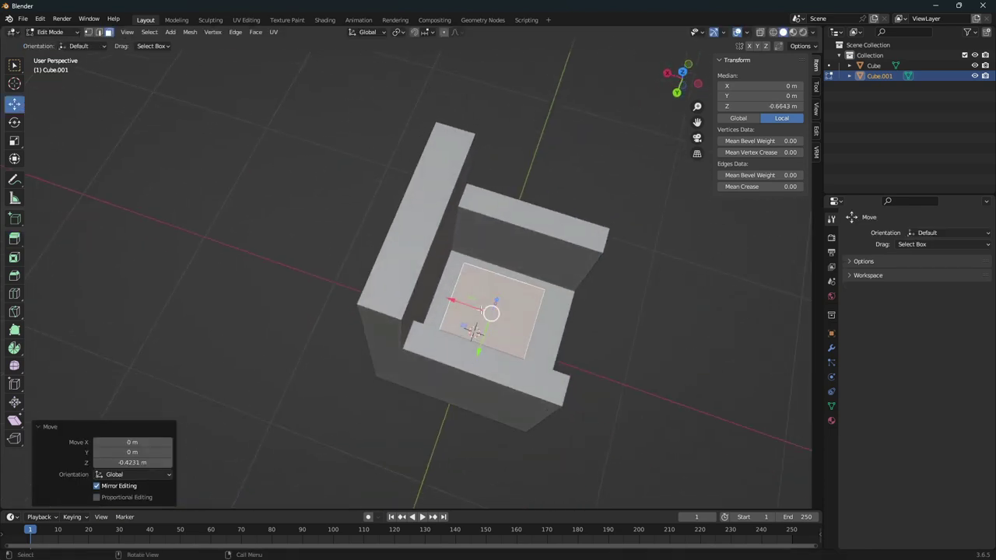
Step: Select the whole cushion and slide and stretch it along X
key("l")
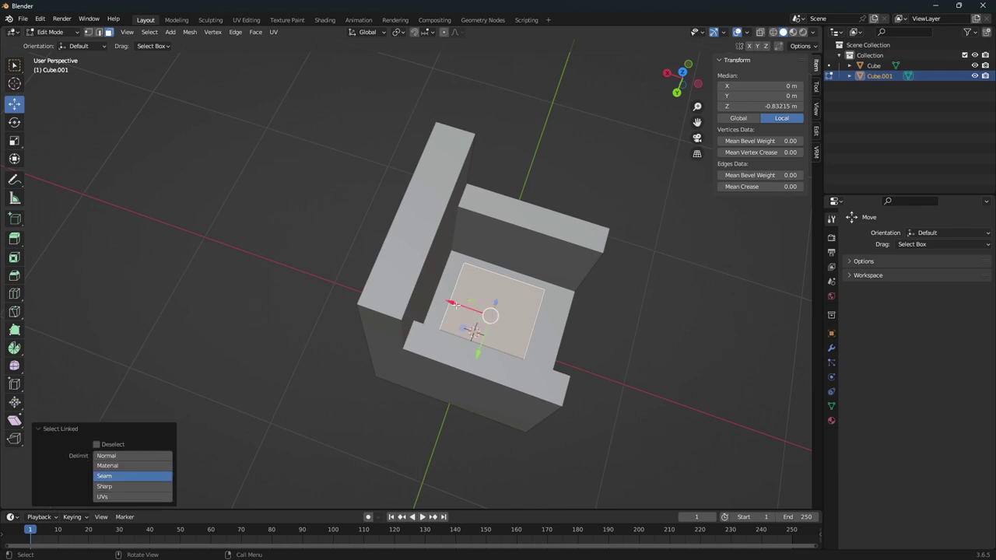
left_click_drag(455, 305, 561, 342)
mouse_move(560, 343)
middle_mouse_down()
mouse_move(551, 285)
mouse_move(530, 288)
mouse_move(533, 351)
middle_mouse_up()
left_click_drag(523, 350, 397, 304)
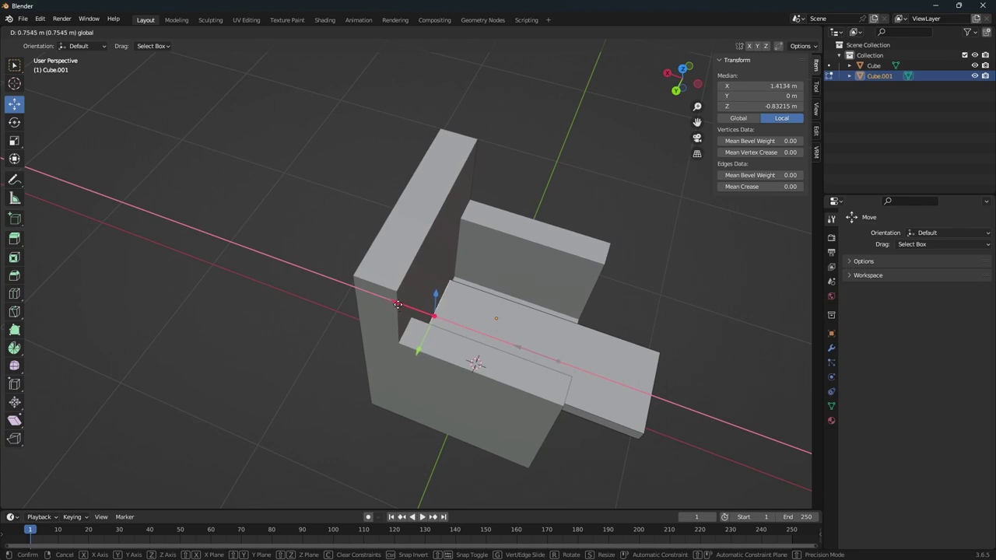
left_click_drag(398, 304, 399, 304)
middle_click_drag(399, 303, 402, 295)
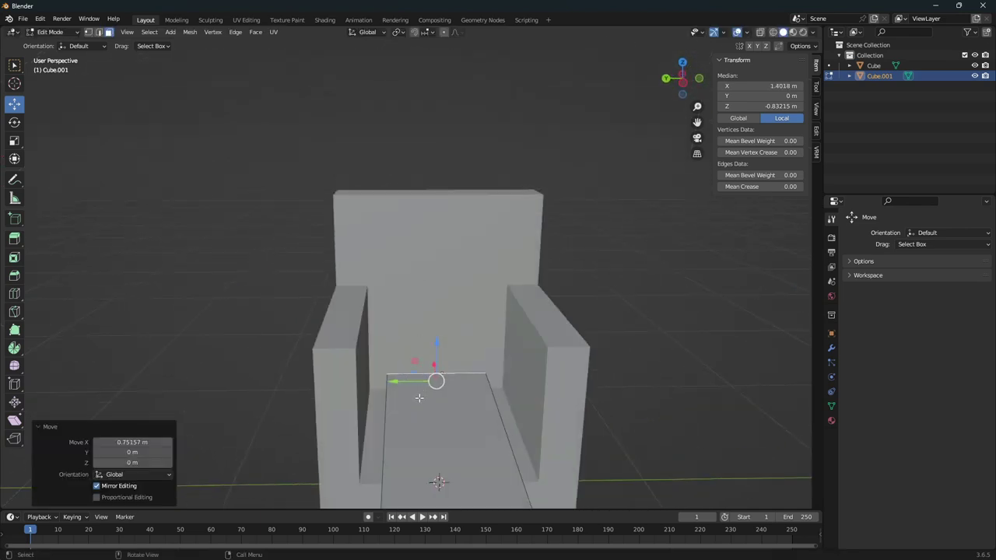
middle_click_drag(418, 397, 460, 370)
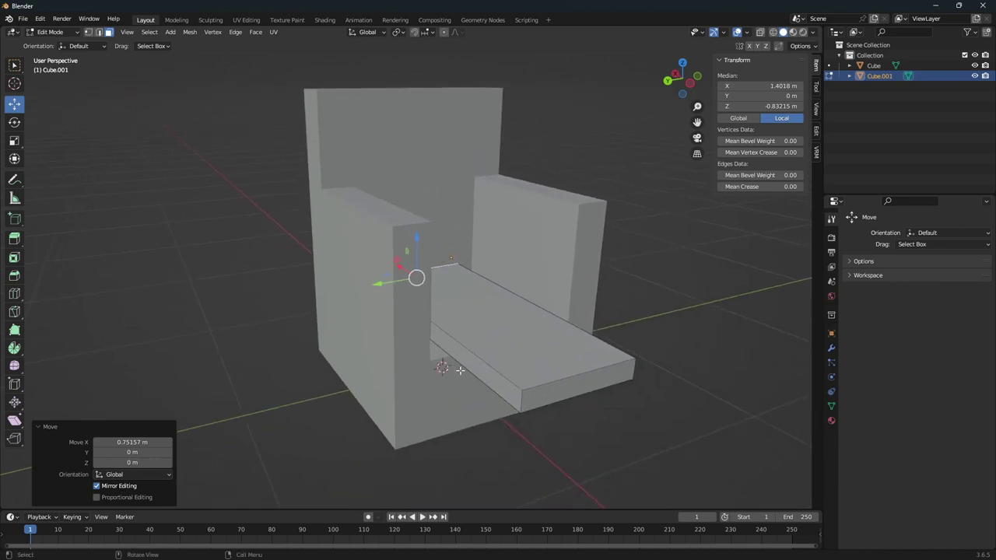
Step: Push the seat's front face along Y and pull its side edge in toward the arm
key("alt+a")
left_click(505, 390)
middle_click_drag(505, 389, 494, 361)
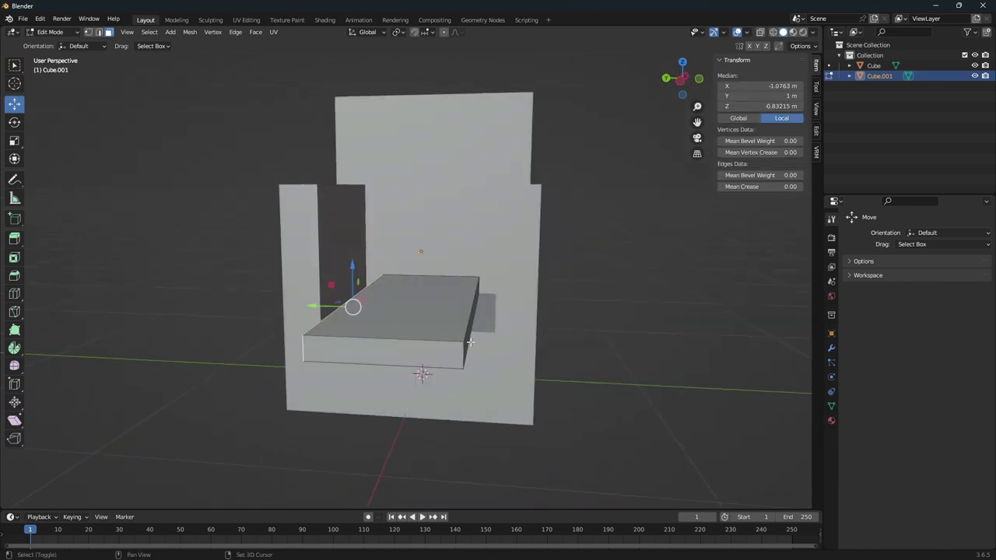
middle_click_drag(391, 357, 400, 337)
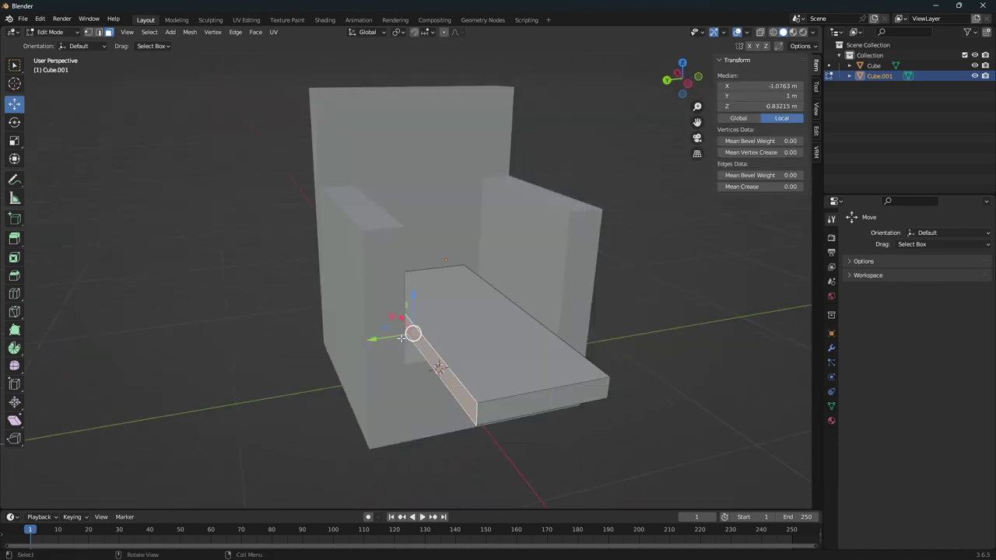
left_click_drag(398, 337, 378, 339)
middle_click_drag(378, 338, 452, 367)
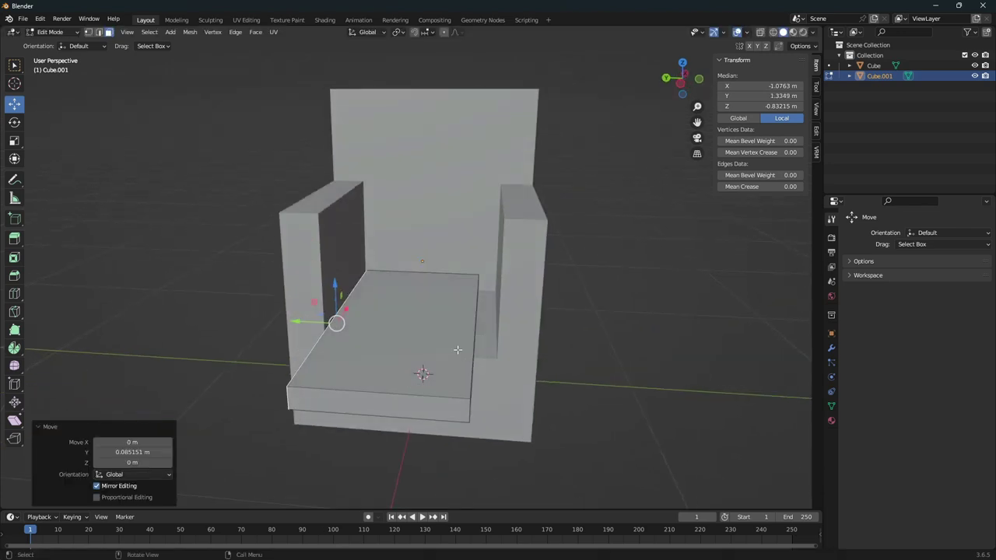
left_click(439, 375)
left_click_drag(417, 330, 443, 335)
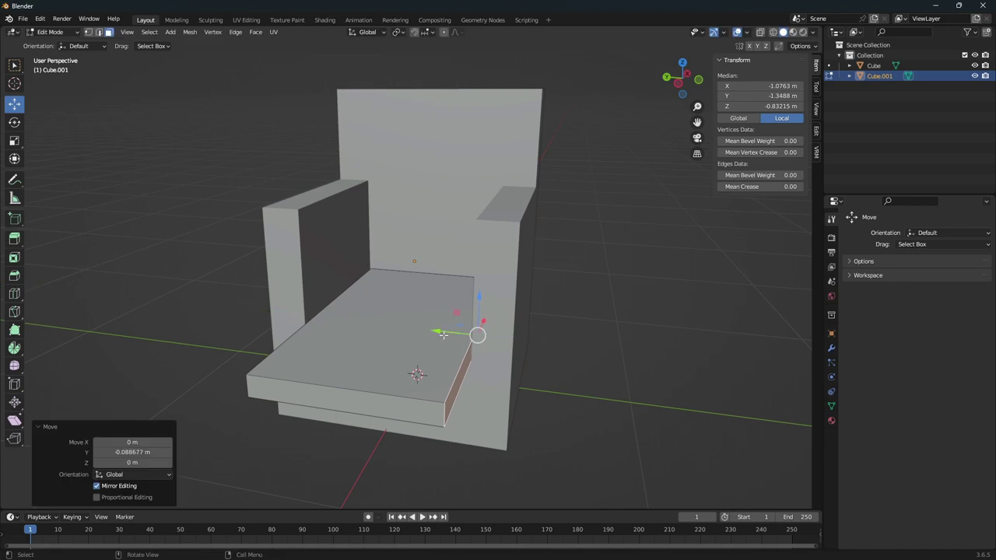
Step: Slide the seat front back toward the chair, return to Object Mode and reselect the cushion
left_click(360, 396)
middle_click_drag(360, 396, 528, 396)
left_click_drag(566, 387, 498, 321)
key("Tab")
mouse_move(594, 328)
middle_mouse_down()
mouse_move(562, 358)
mouse_move(388, 273)
mouse_move(691, 313)
middle_mouse_up()
left_click(538, 422)
scroll(539, 421, "down", 3)
mouse_move(539, 422)
middle_mouse_down()
mouse_move(572, 415)
mouse_move(566, 425)
middle_mouse_up()
left_click(455, 304)
Step: Apply all transforms to the seat cushion
key("ctrl+a")
left_click(454, 304)
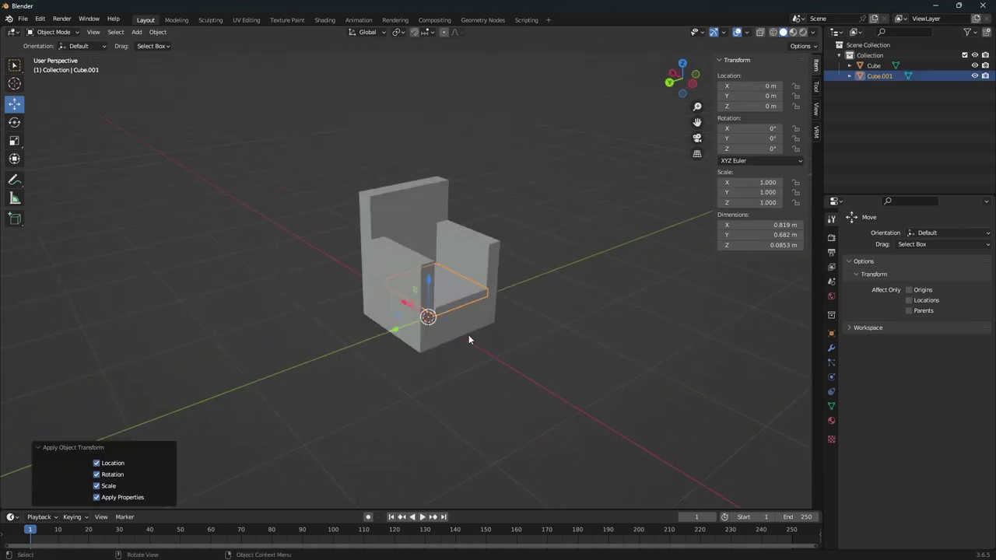
left_click(510, 389)
mouse_move(510, 389)
middle_mouse_down()
mouse_move(557, 338)
mouse_move(539, 342)
middle_mouse_up()
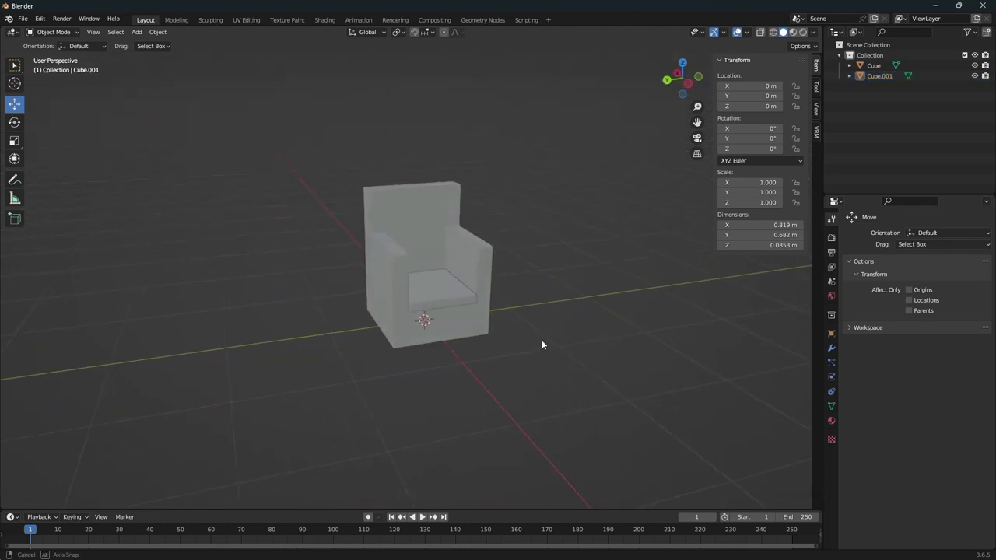
Step: Lower the top faces of both chair armrests by about 0.22 m on Z
left_click(388, 249)
key("Tab")
middle_click_drag(392, 242, 379, 239)
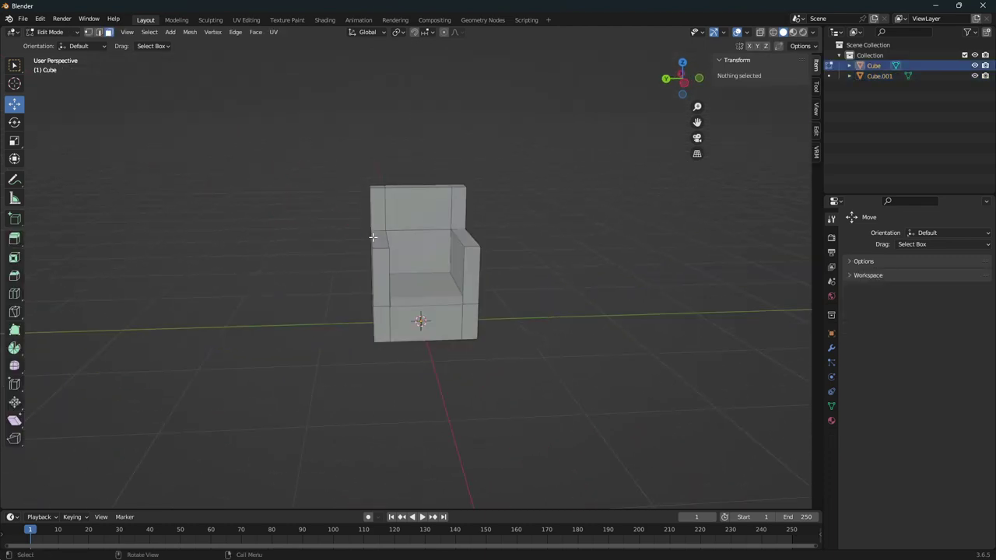
left_click(379, 239)
left_click(465, 238, "shift")
left_click_drag(417, 204, 421, 226)
mouse_move(428, 249)
middle_mouse_down()
mouse_move(518, 260)
mouse_move(487, 297)
mouse_move(387, 310)
mouse_move(429, 323)
mouse_move(461, 301)
middle_mouse_up()
key("Tab")
middle_click_drag(413, 359, 491, 336)
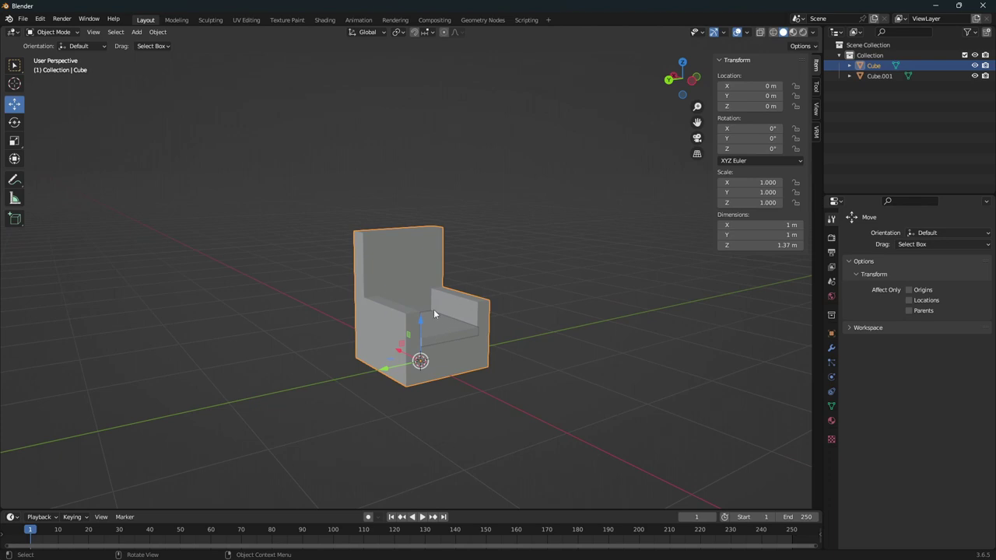
mouse_move(391, 296)
middle_mouse_down()
mouse_move(423, 309)
mouse_move(435, 278)
mouse_move(471, 330)
mouse_move(453, 339)
middle_mouse_up()
Step: Bevel the top edges of the chair back in edge select mode
key("Tab")
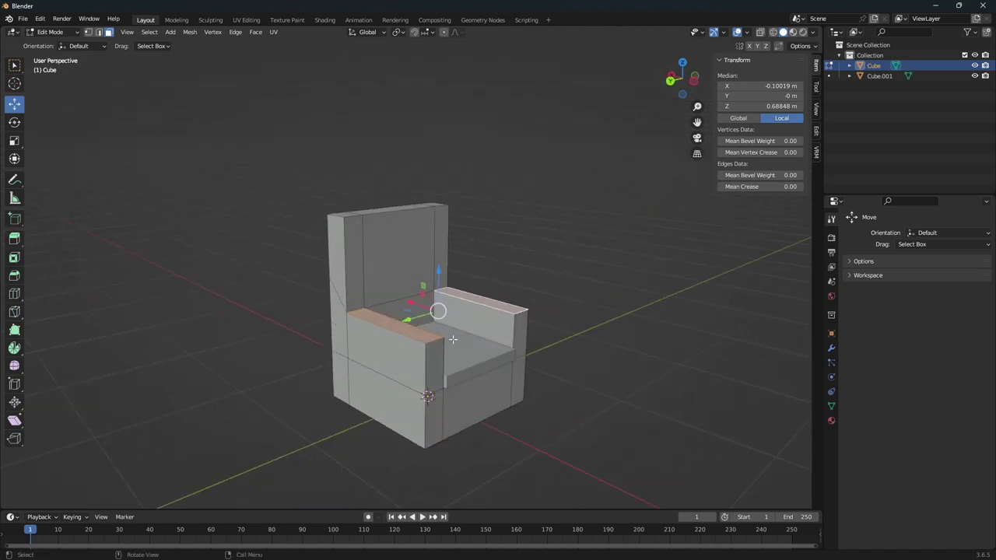
left_click(467, 218)
middle_click_drag(466, 218, 420, 233)
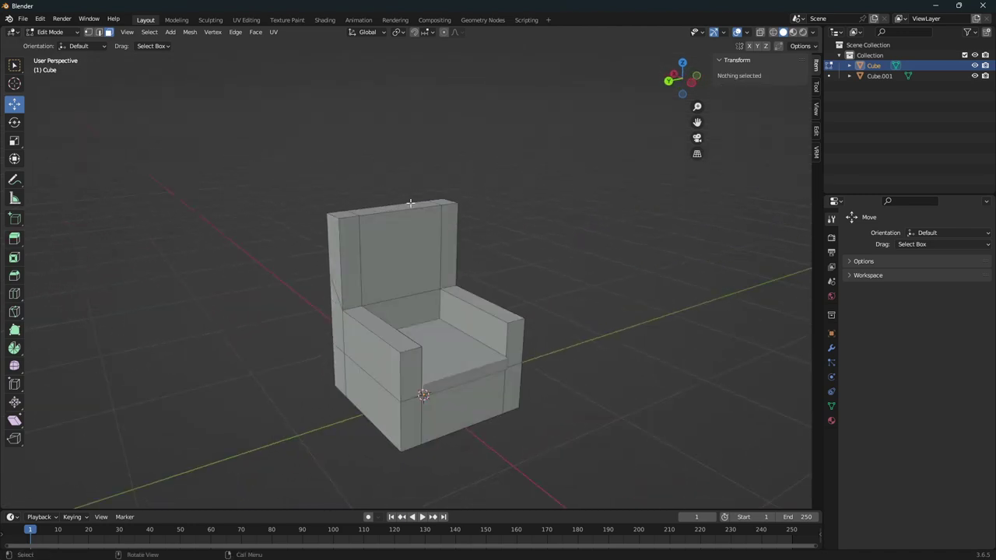
left_click(99, 33)
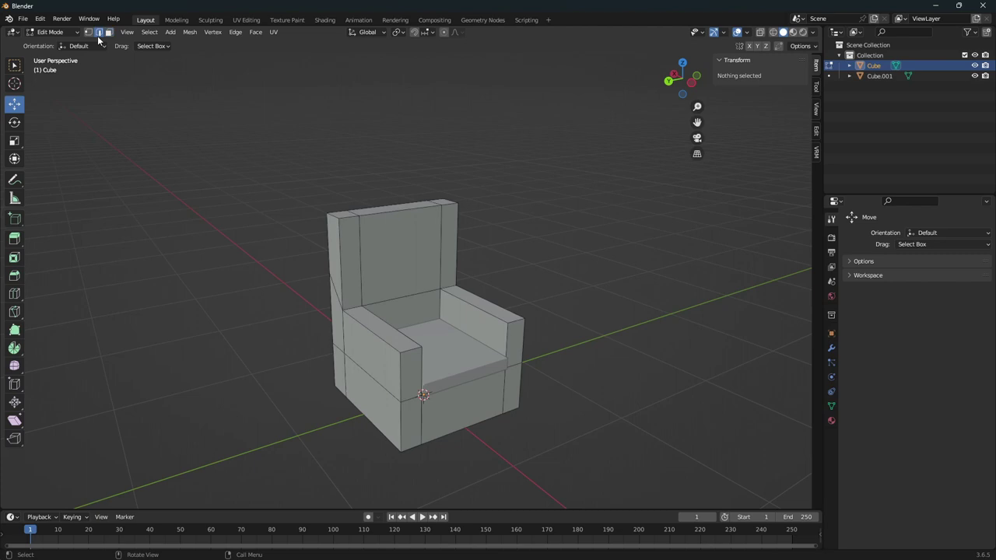
left_click(330, 214)
middle_click_drag(511, 211, 376, 256)
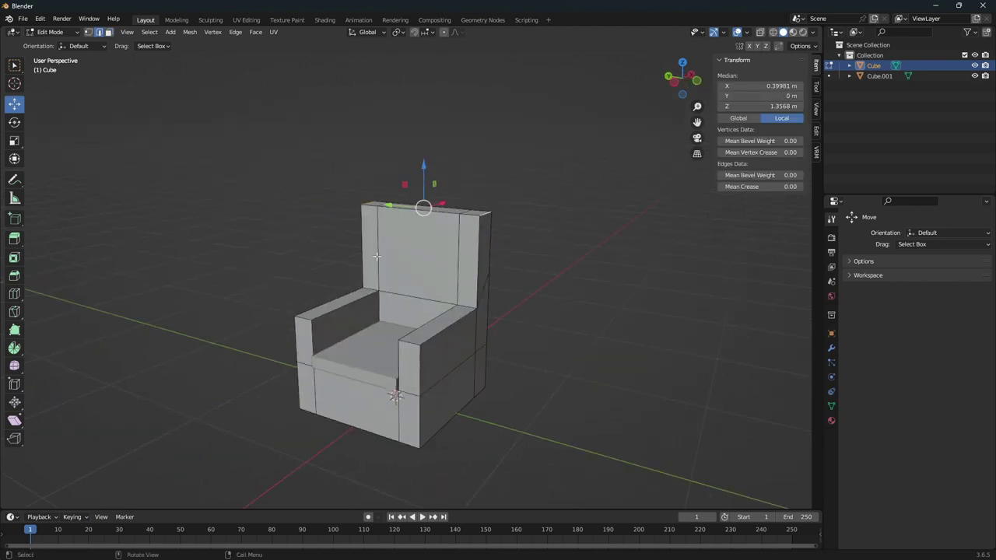
middle_click_drag(445, 226, 84, 371)
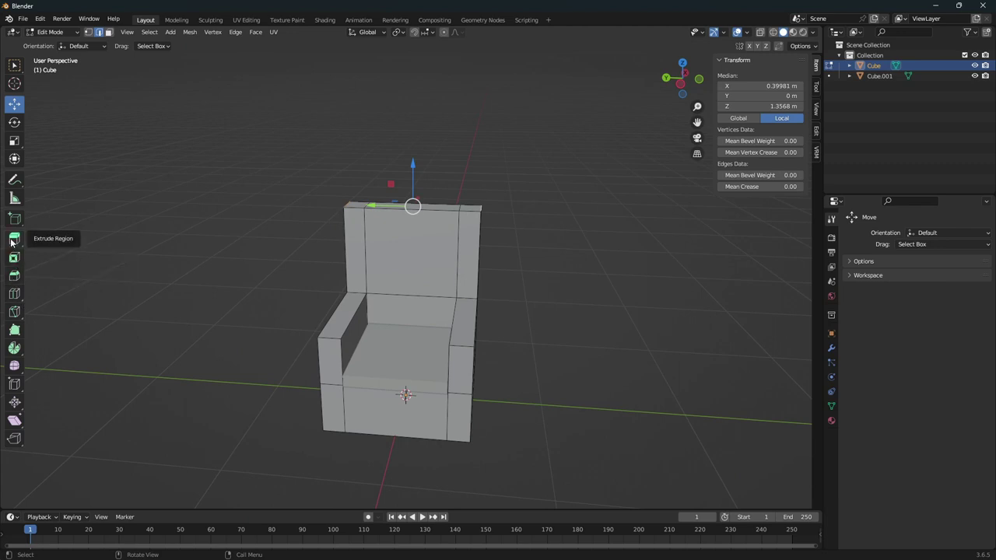
left_click(14, 275)
middle_click_drag(274, 220, 367, 151)
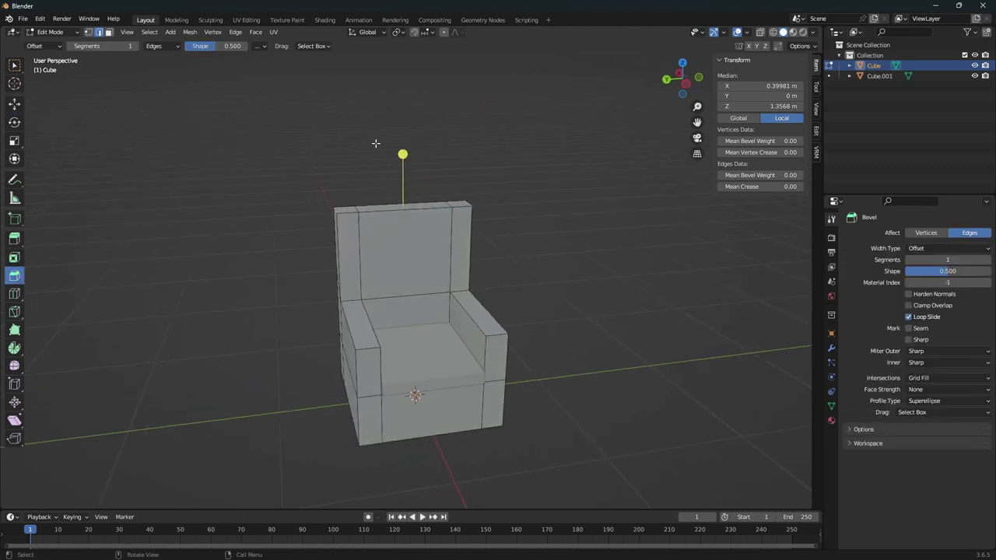
left_click_drag(402, 154, 401, 138)
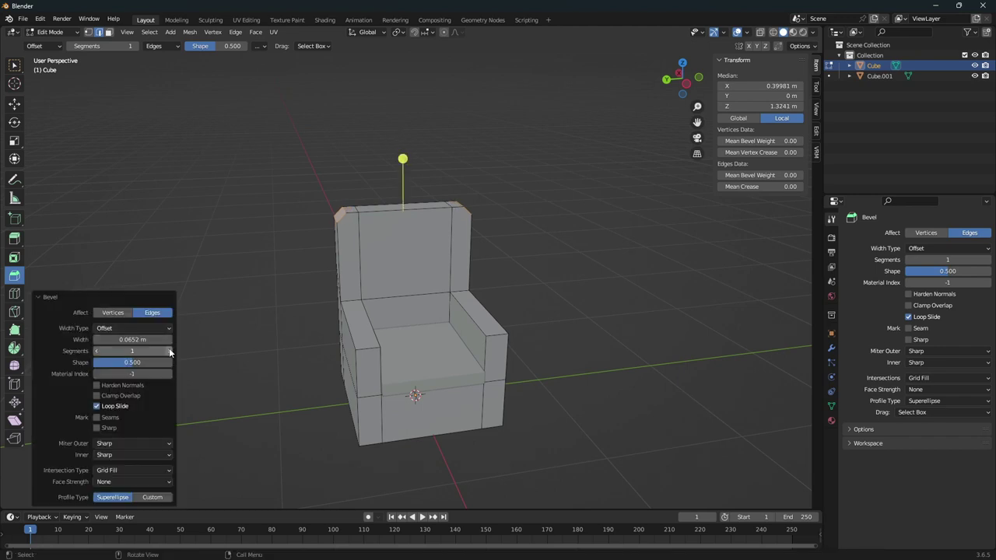
Step: Bevel the front edges of both armrests to about 0.0588 m width with one segment
mouse_move(187, 342)
middle_mouse_down()
mouse_move(263, 306)
mouse_move(300, 240)
mouse_move(378, 259)
mouse_move(293, 241)
mouse_move(325, 251)
mouse_move(423, 321)
middle_mouse_up()
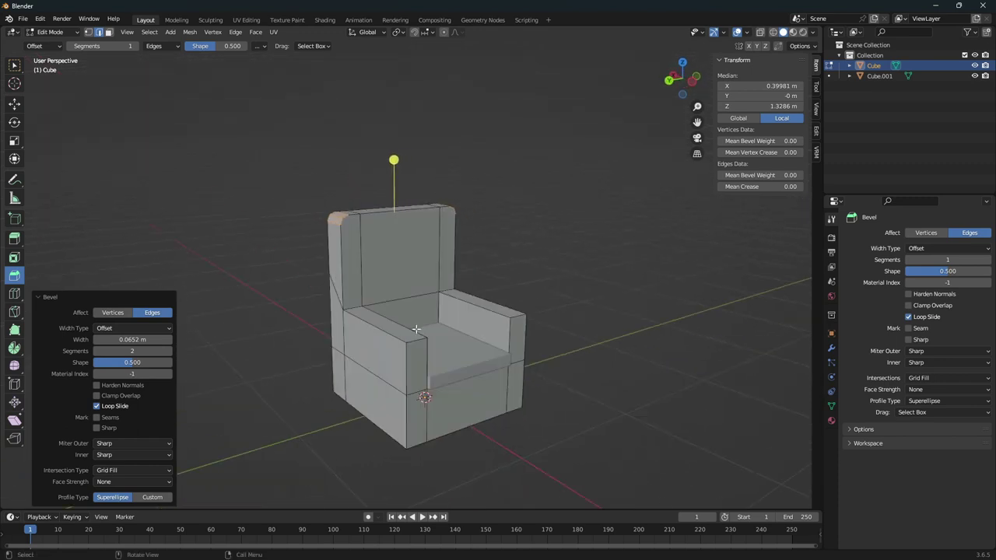
left_click(408, 339)
left_click(522, 315, "shift")
middle_click_drag(521, 316, 520, 282)
left_click_drag(520, 283, 533, 278)
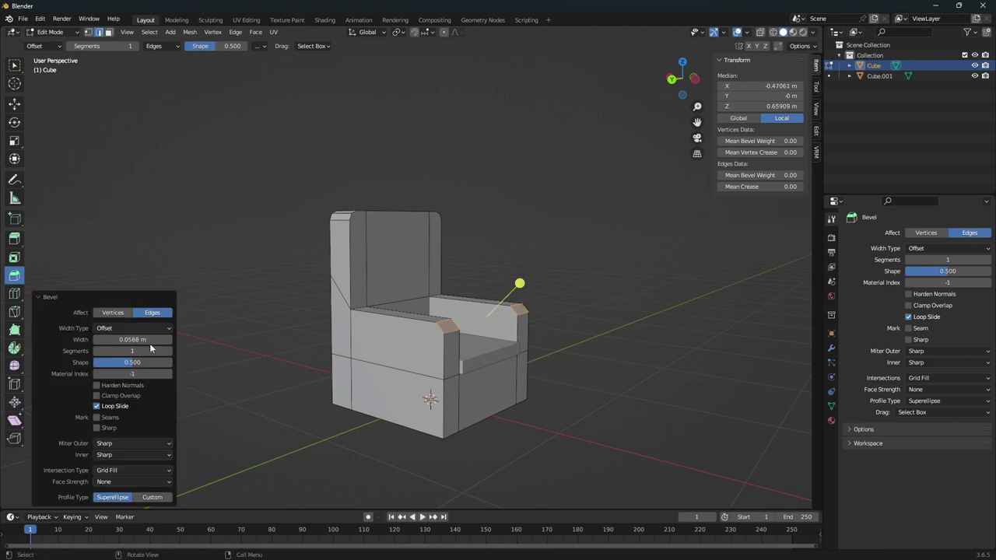
Step: Inspect the bevelled armrests from the side and switch to vertex selection
key("Tab")
middle_click_drag(445, 396, 456, 398)
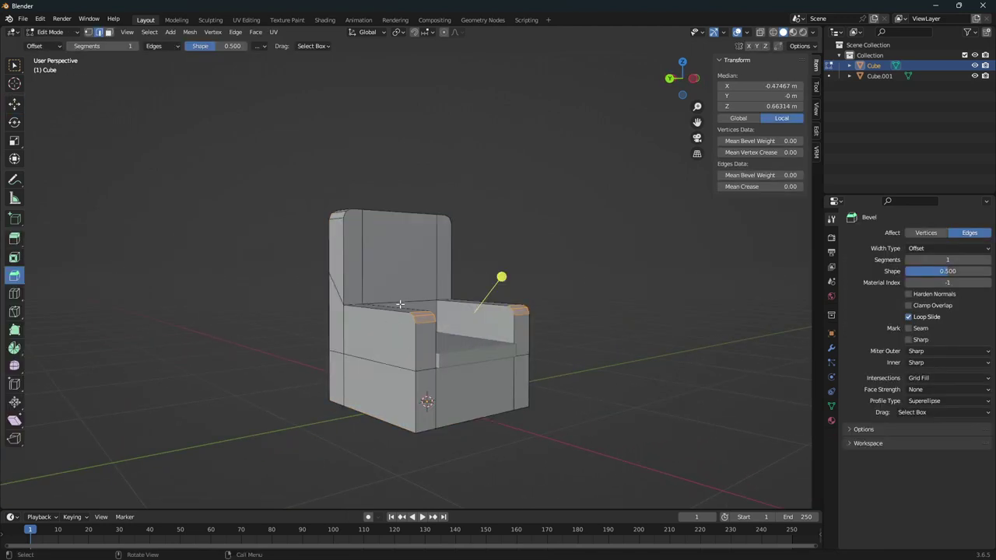
middle_click_drag(399, 304, 467, 327)
scroll(476, 330, "up", 3)
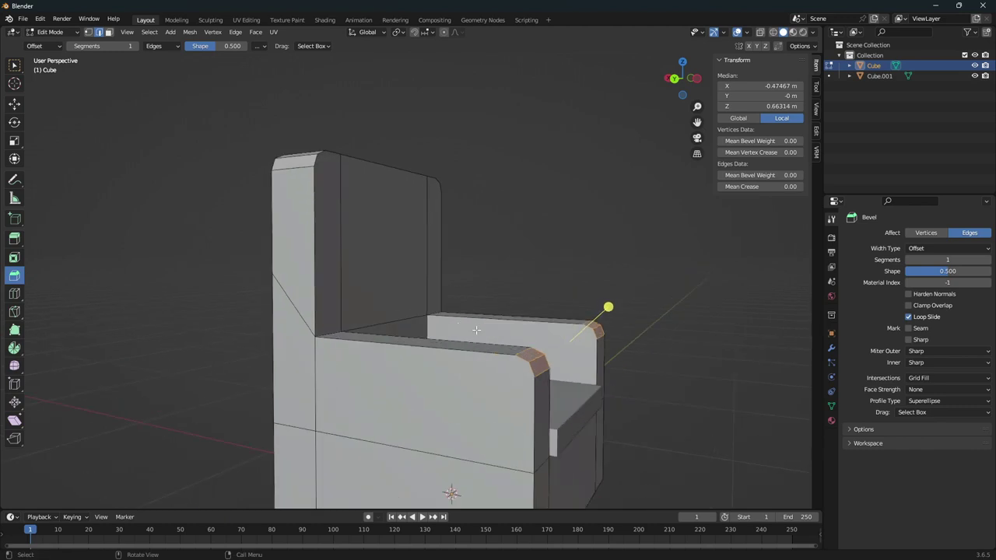
left_click(88, 32)
middle_click_drag(394, 304, 0, 272)
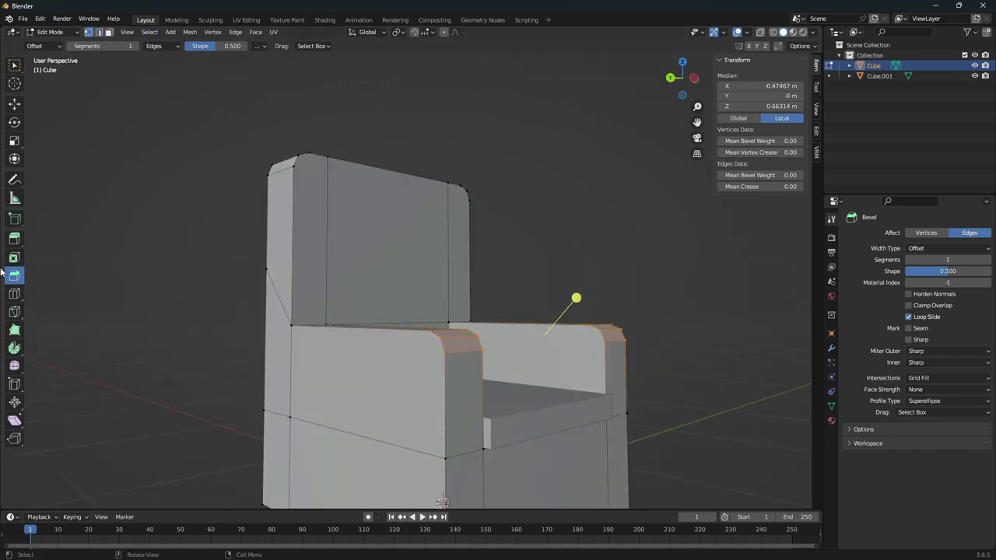
left_click(13, 312)
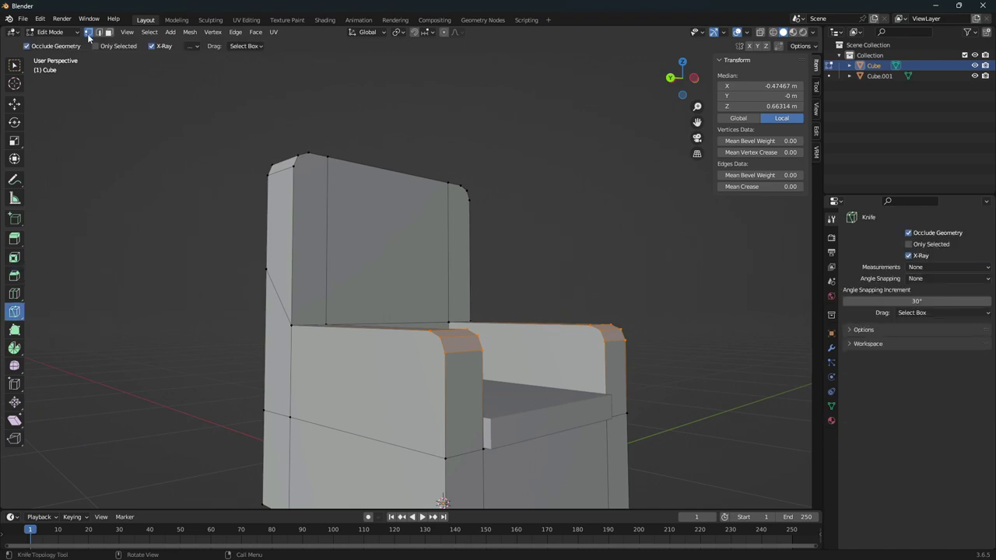
Step: Knife-cut a diagonal edge across the left armrest's outer side, from its lower corner to the bevelled edge
middle_click_drag(350, 354, 383, 360)
left_click(531, 332)
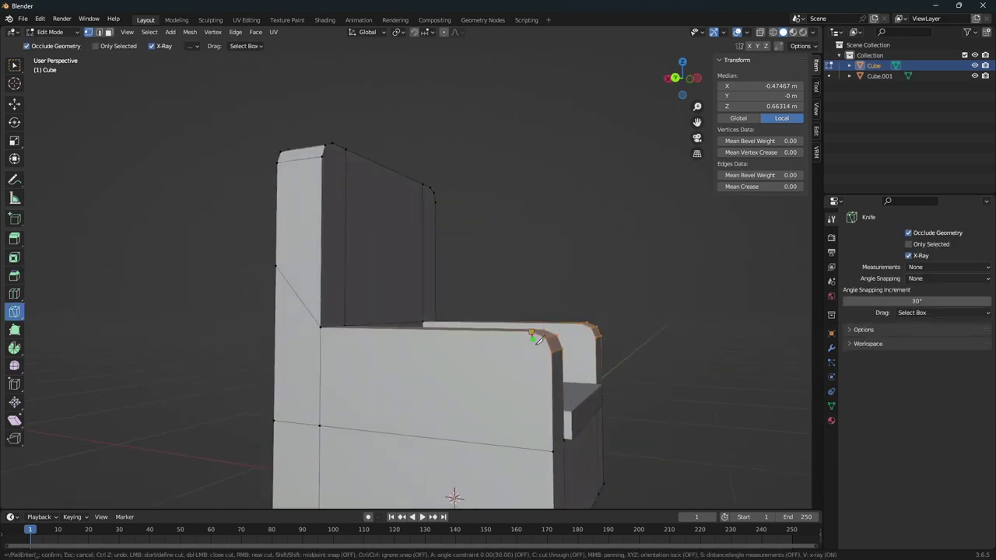
key("Return")
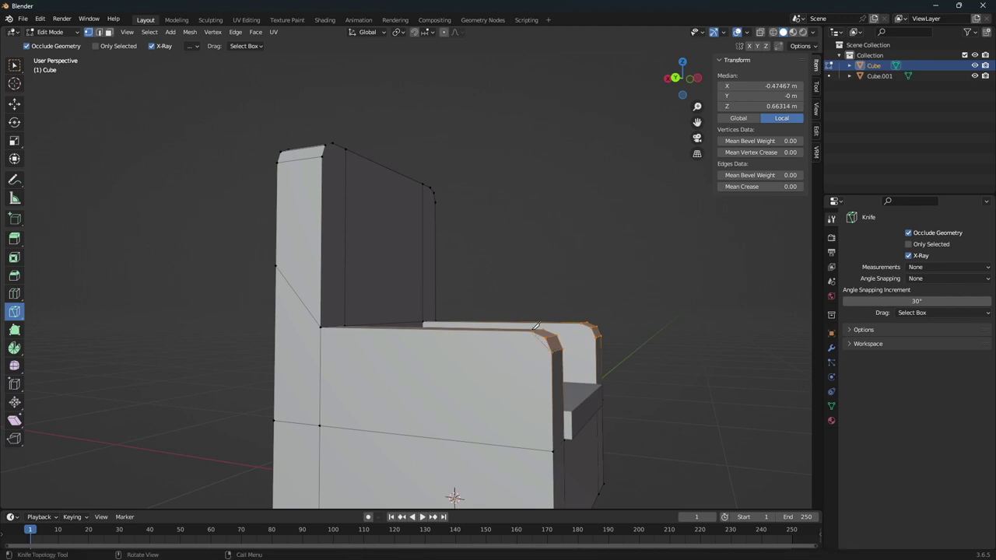
left_click(535, 326)
middle_click_drag(537, 343, 594, 352)
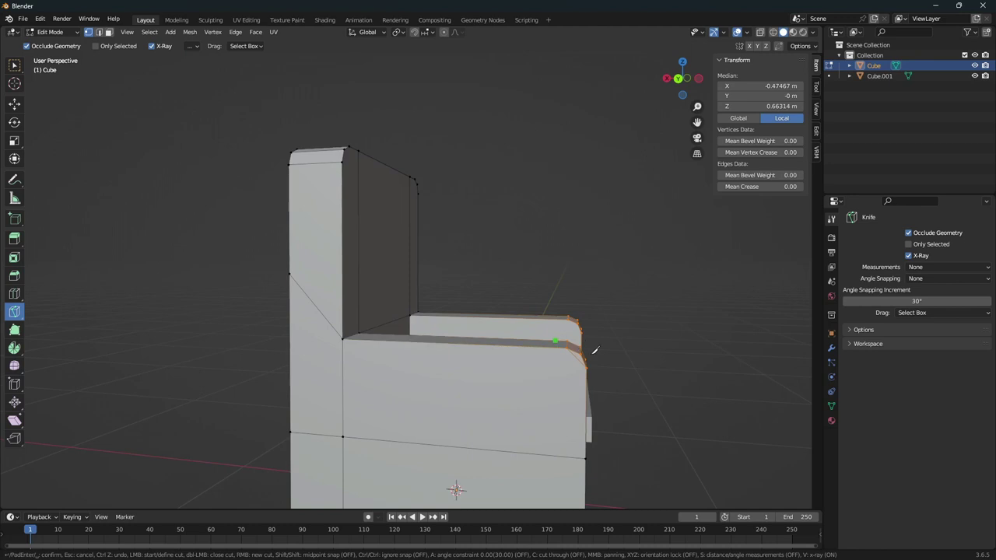
left_click(637, 349)
left_click(342, 437)
left_click(587, 367)
key("Return")
middle_click_drag(587, 366, 345, 343)
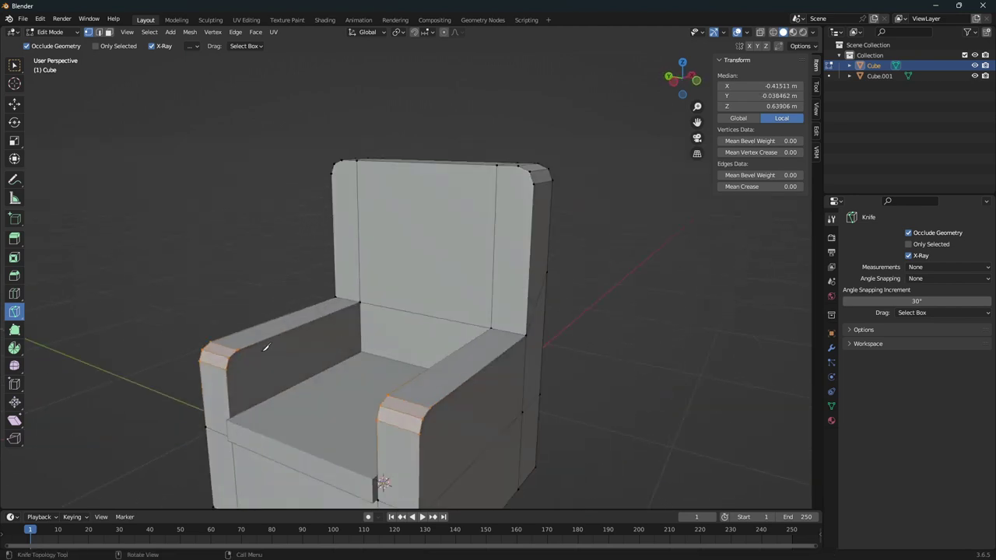
middle_click_drag(267, 347, 278, 355)
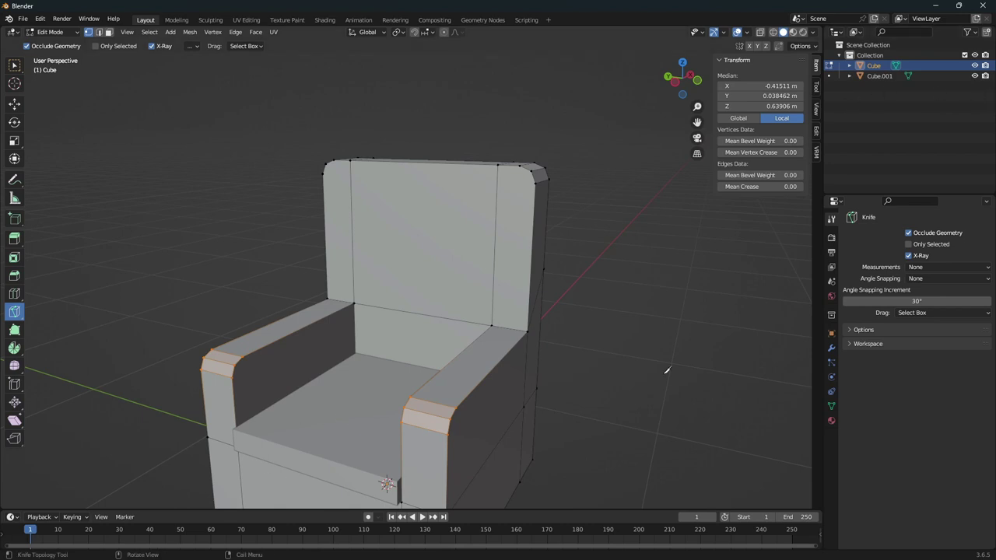
Step: Hide the seat cushion and knife-cut diagonals between the seat and armrest corners on both sides
left_click(874, 77)
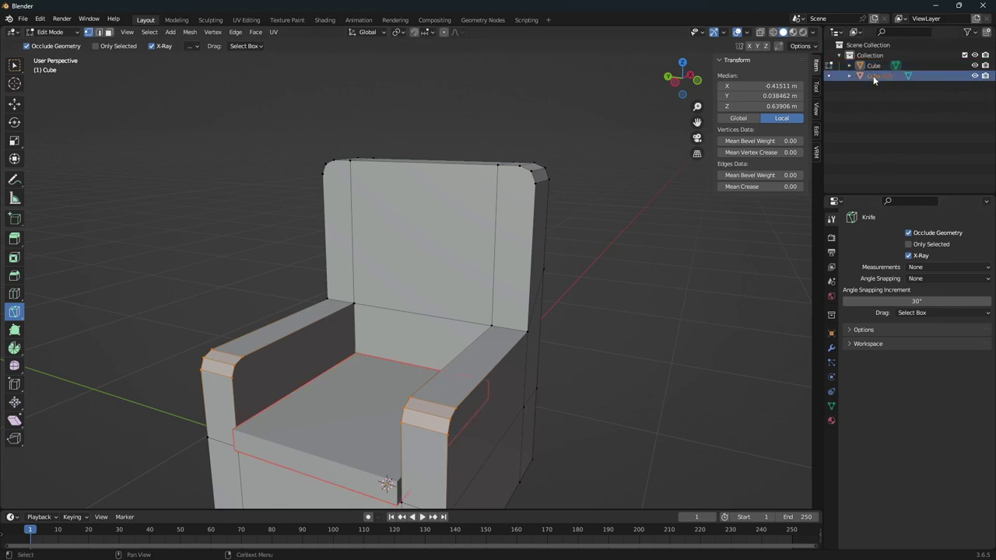
left_click(975, 77)
left_click(358, 367)
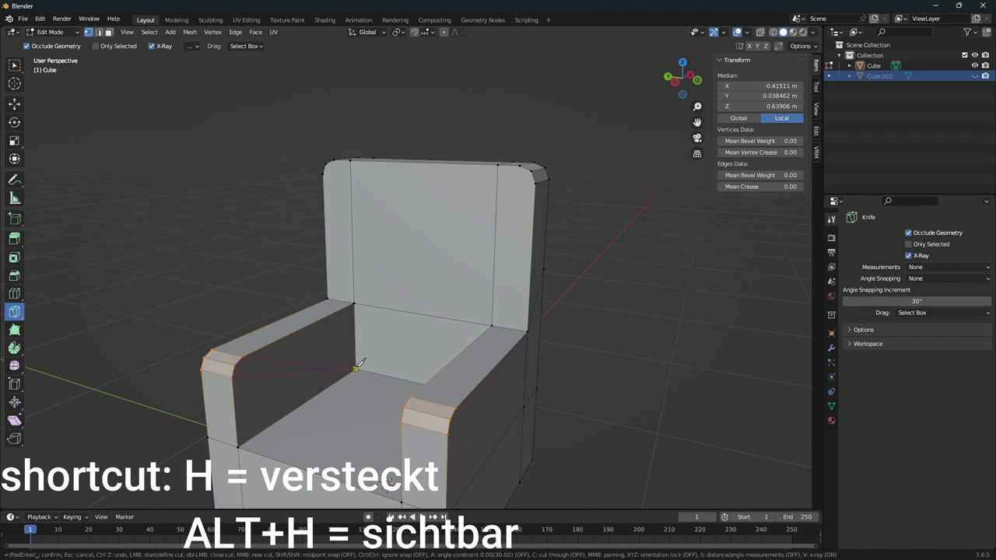
key("Return")
middle_click_drag(360, 363, 449, 362)
left_click(578, 383)
left_click(504, 362)
key("Return")
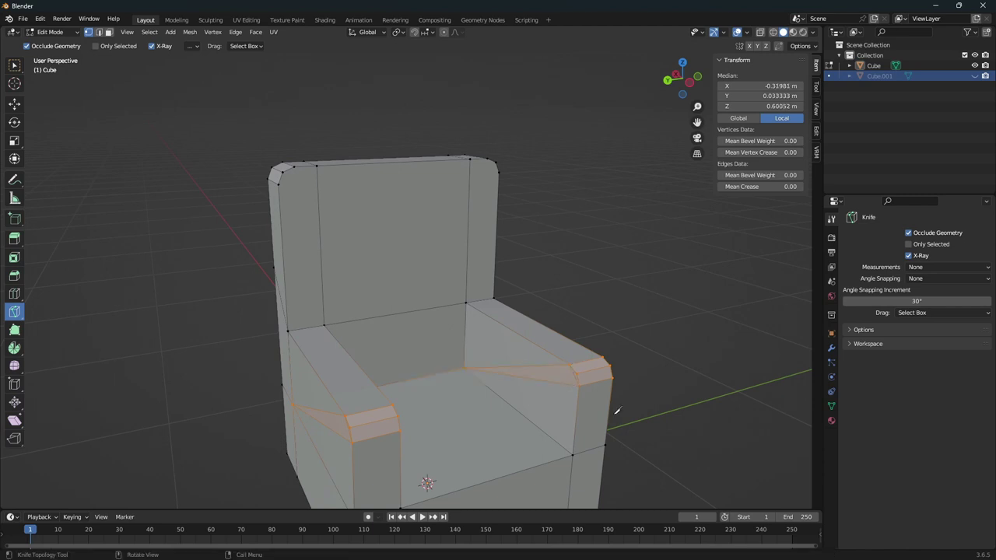
middle_click_drag(617, 410, 500, 388)
left_click(524, 417)
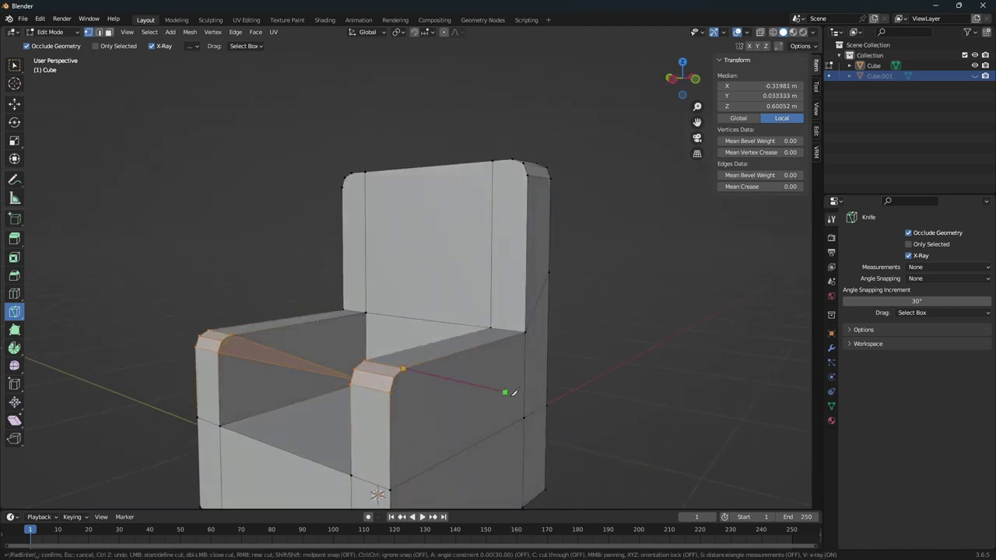
left_click(405, 365)
key("Return")
middle_click_drag(405, 366, 467, 378)
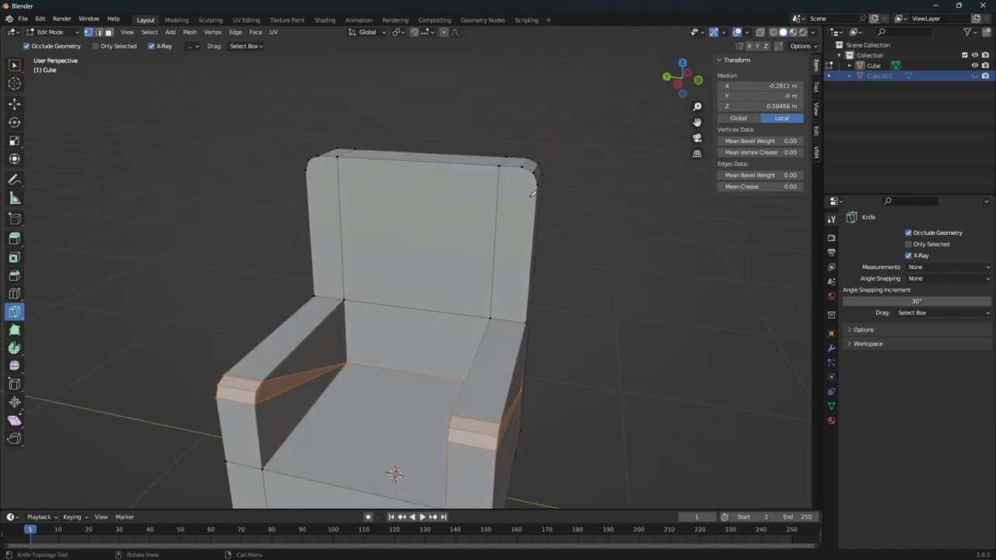
Step: Cut diagonals up the backrest's right and left edges, undoing one stray cut
left_click(466, 381)
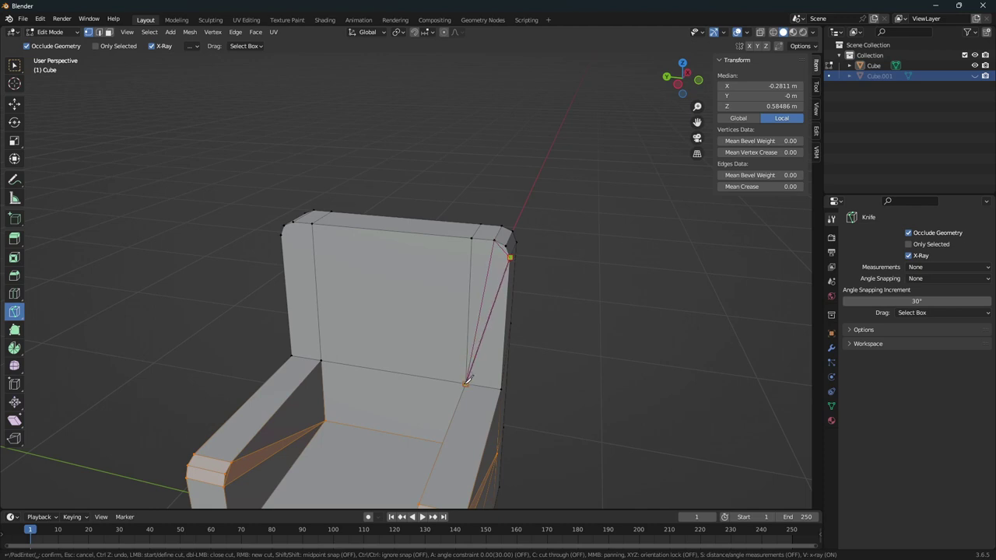
key("Return")
middle_click_drag(511, 256, 307, 387)
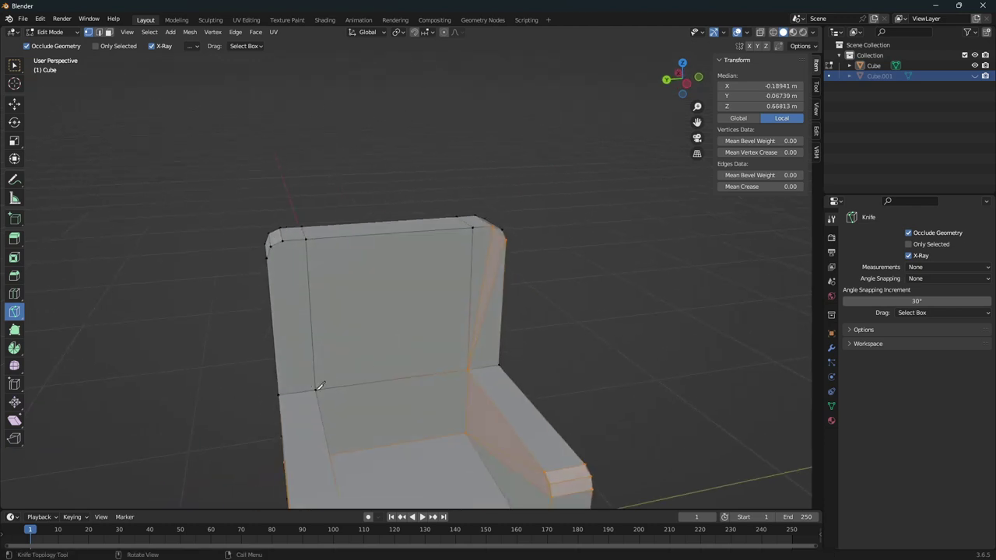
left_click(319, 387)
left_click(266, 257)
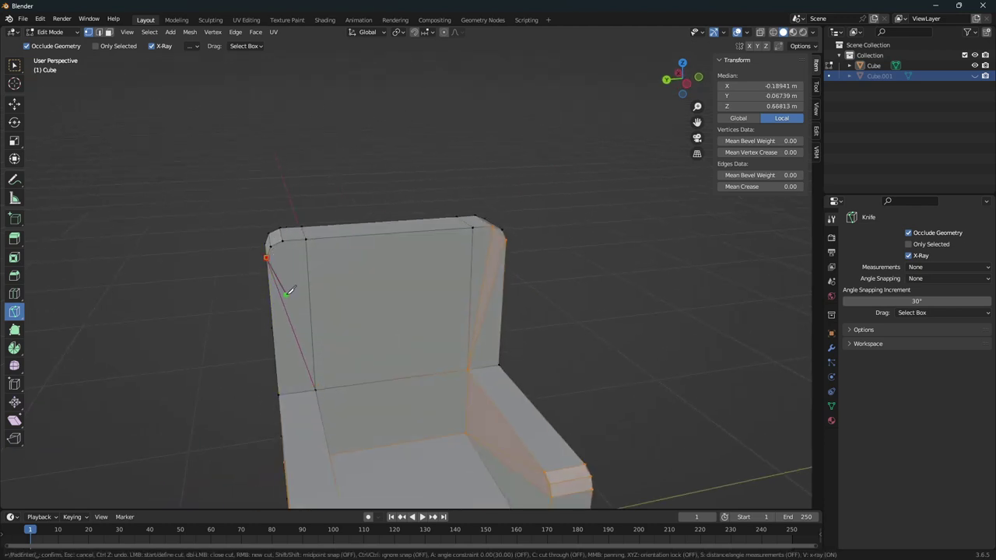
key("ctrl+z")
middle_click_drag(287, 289, 303, 389)
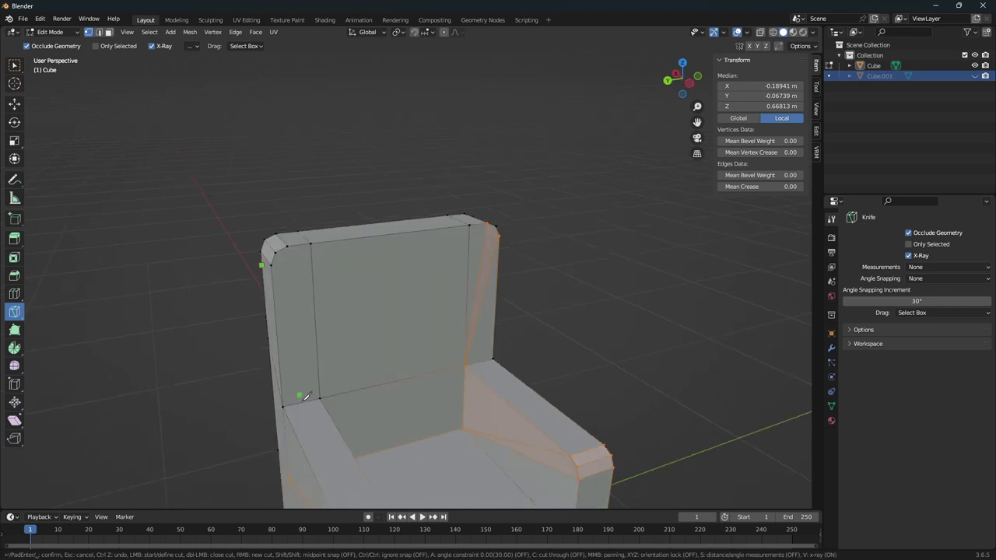
left_click(319, 397)
left_click(272, 264)
left_click(287, 246)
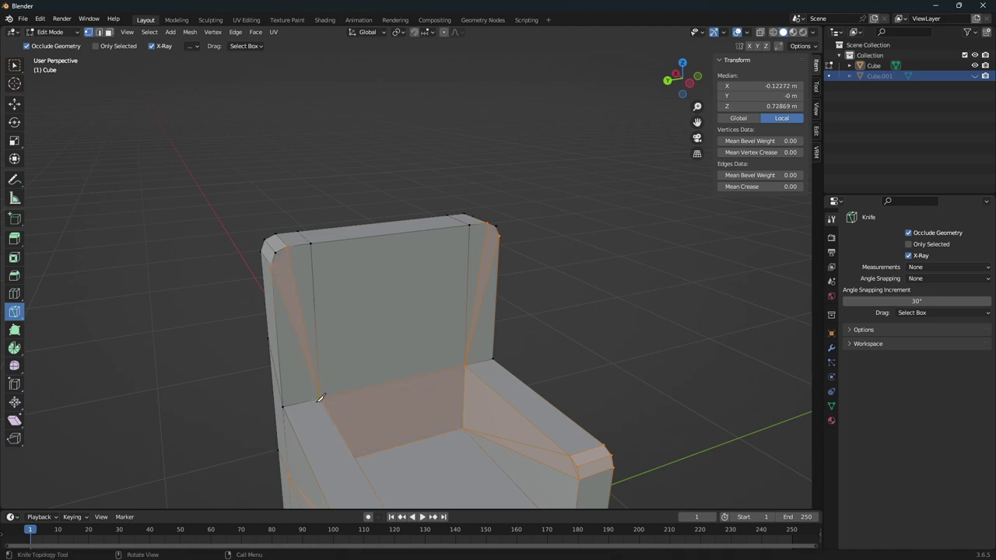
key("Return")
Step: Cut diagonals from the lower back vertices up to the backrest's bevelled top corners
middle_click_drag(319, 397, 466, 370)
left_click(507, 352)
left_click(537, 234)
key("Return")
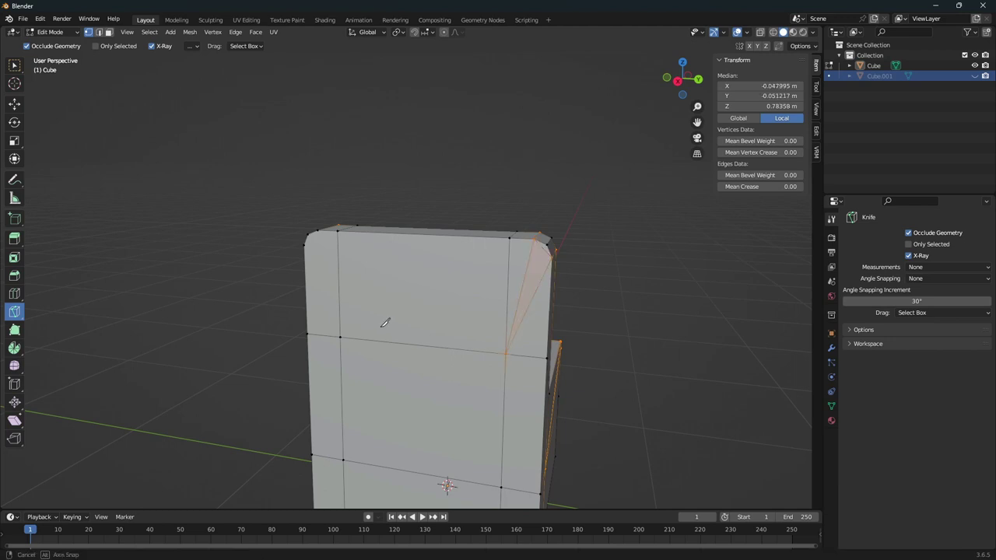
middle_click_drag(384, 322, 378, 335)
left_click(362, 354)
left_click(335, 250)
left_click(319, 267)
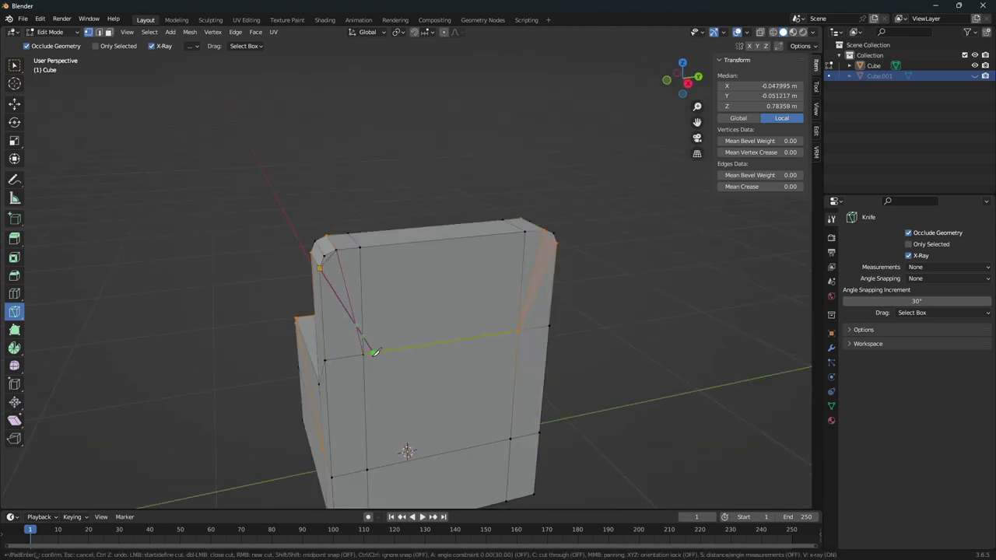
key("Return")
middle_click_drag(363, 354, 535, 360)
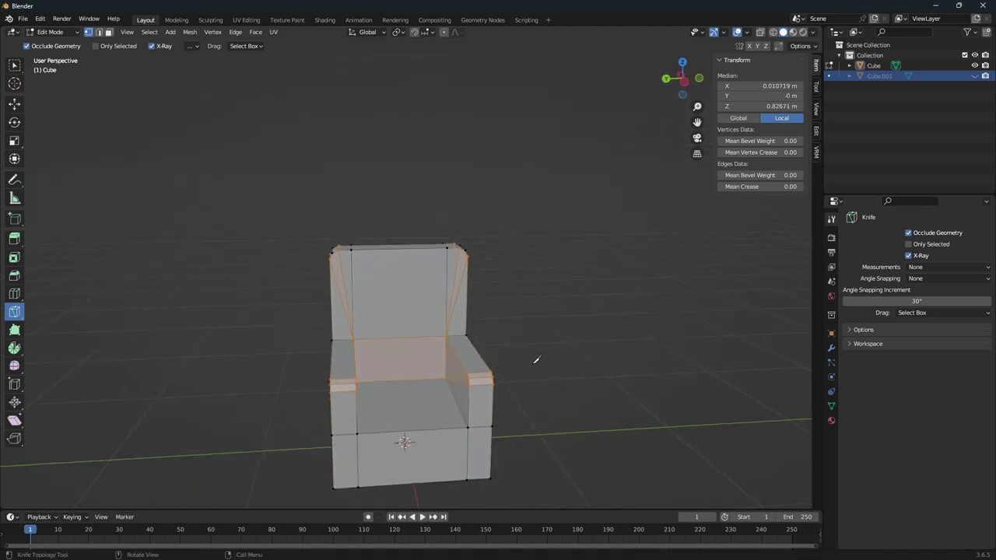
left_click(14, 103)
middle_click_drag(436, 311, 549, 186)
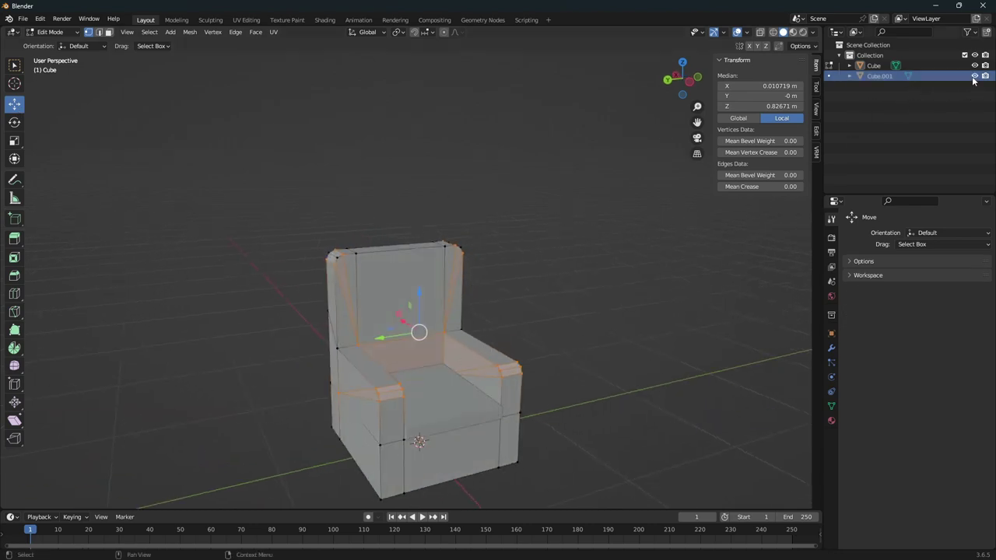
Step: Deselect the chair's faces and return to Object Mode
left_click(569, 334)
middle_click_drag(540, 369, 568, 381)
key("Tab")
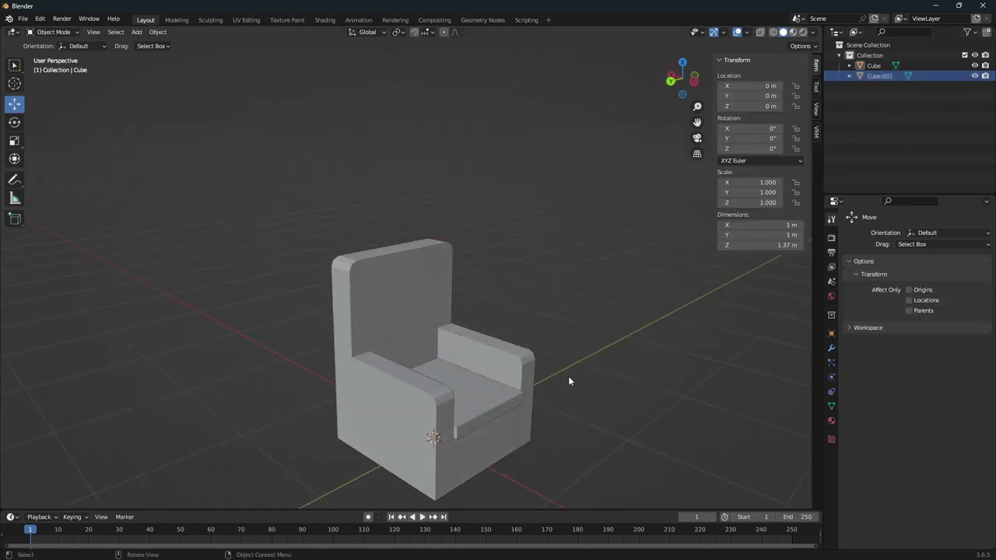
scroll(537, 396, "up", 3)
scroll(507, 396, "down", 3)
mouse_move(508, 388)
middle_mouse_down()
mouse_move(488, 387)
mouse_move(505, 391)
middle_mouse_up()
mouse_move(589, 363)
middle_mouse_down()
mouse_move(461, 362)
mouse_move(533, 363)
mouse_move(553, 385)
middle_mouse_up()
Step: Bevel the seat cushion's front edge with 3 segments at about 0.0241 m
left_click(518, 443)
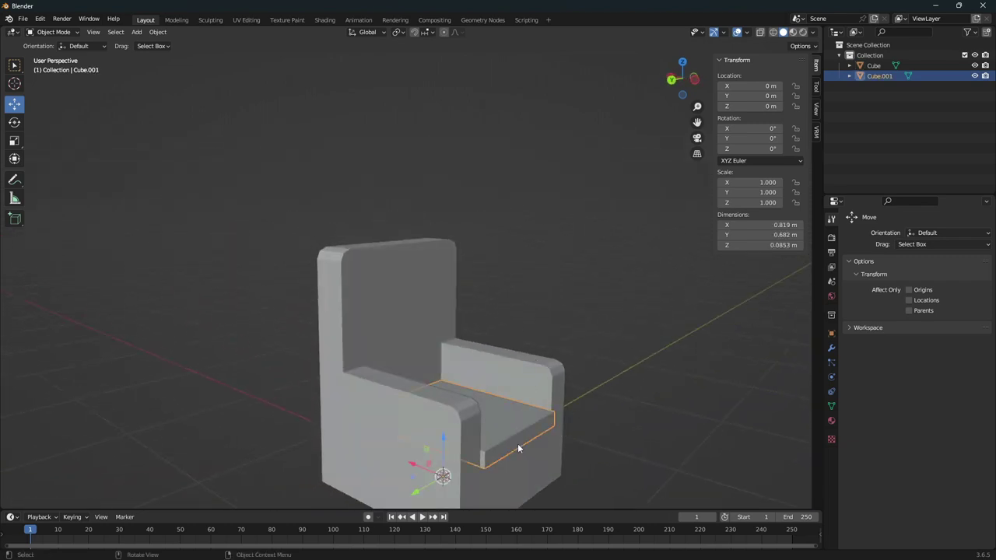
key("Tab")
left_click(498, 445)
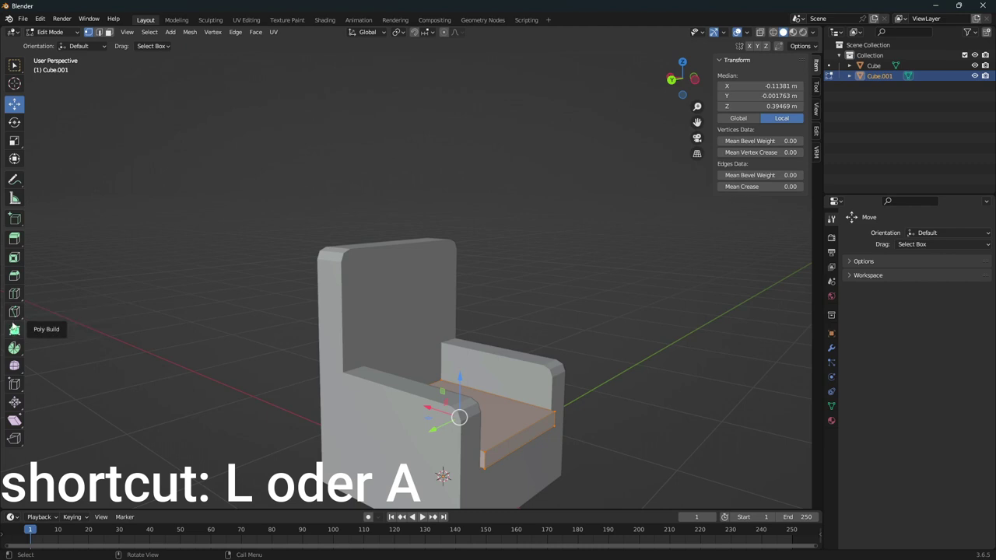
left_click(14, 275)
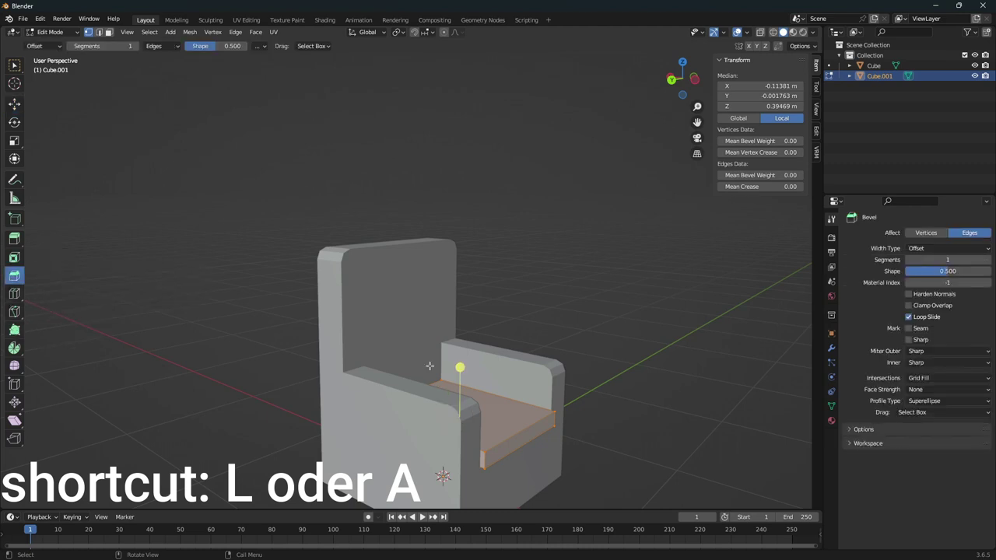
left_click_drag(459, 367, 372, 395)
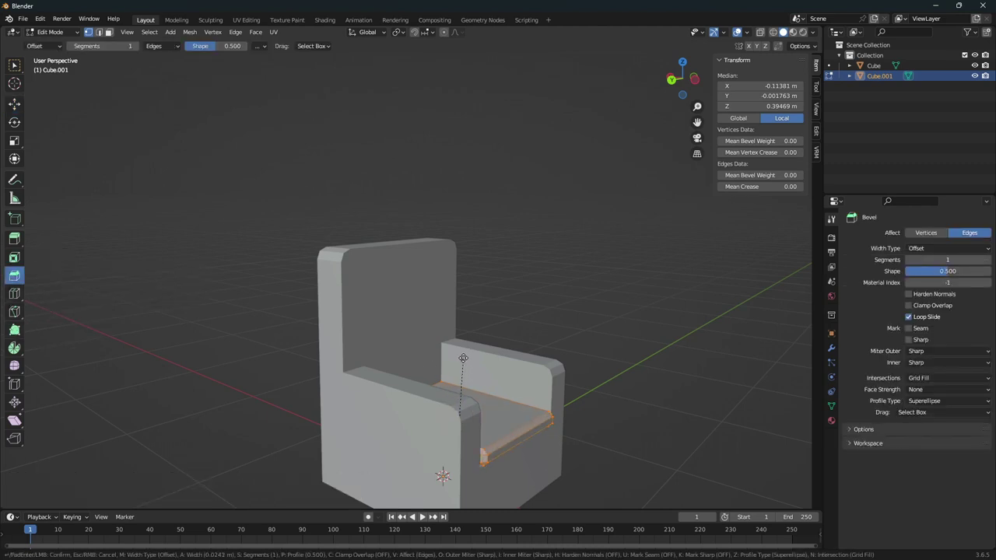
left_click(171, 351)
left_click(170, 351)
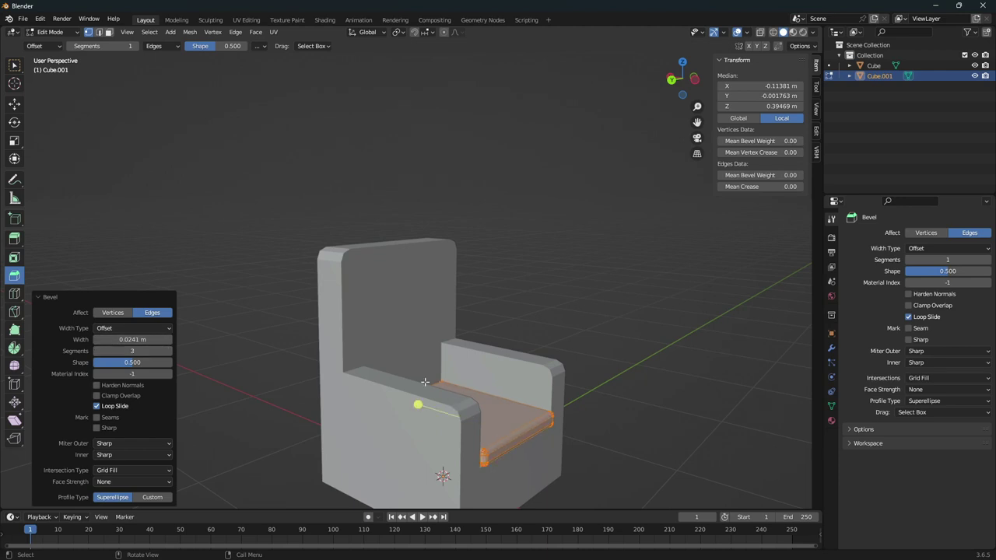
key("Tab")
middle_click_drag(732, 411, 679, 404)
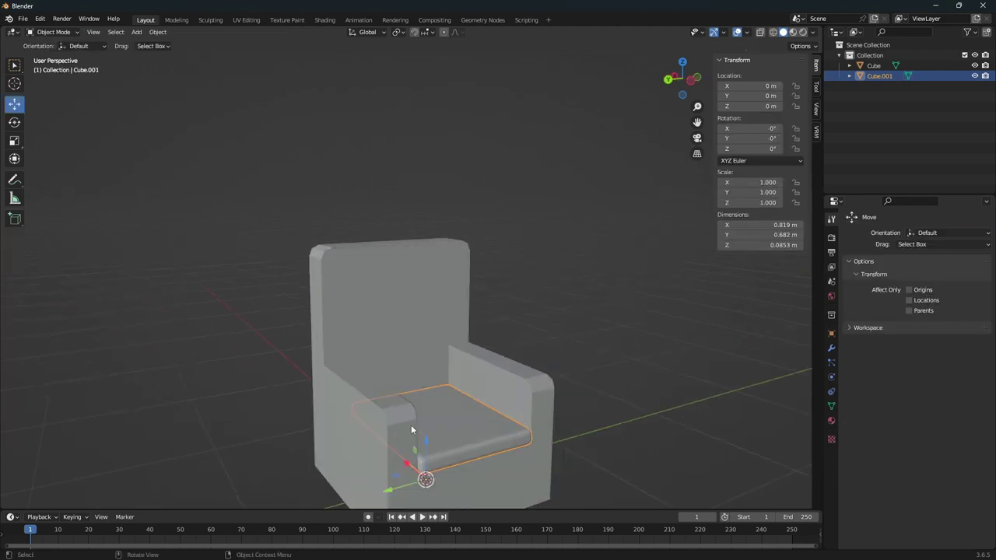
middle_click_drag(413, 431, 490, 418)
scroll(543, 425, "up", 2)
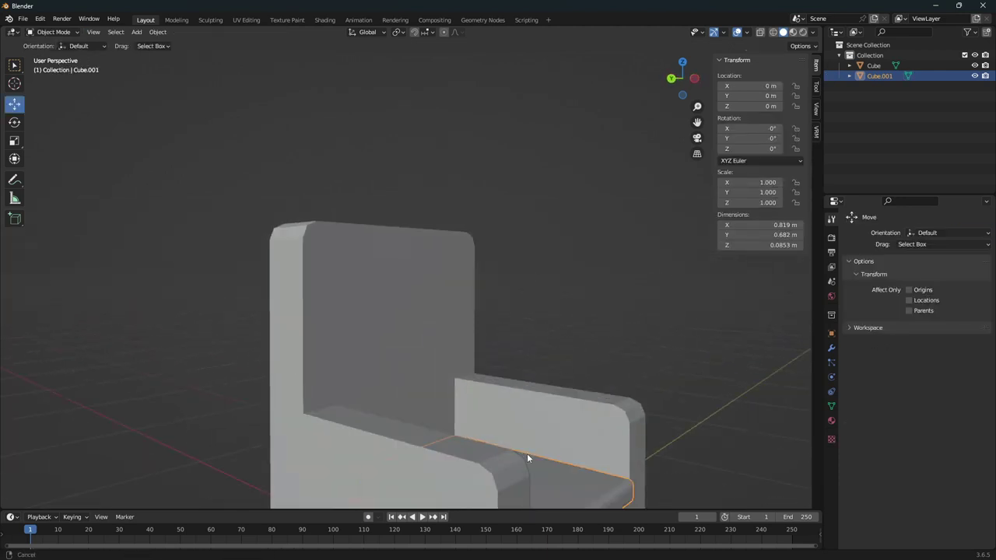
scroll(526, 453, "up", 2)
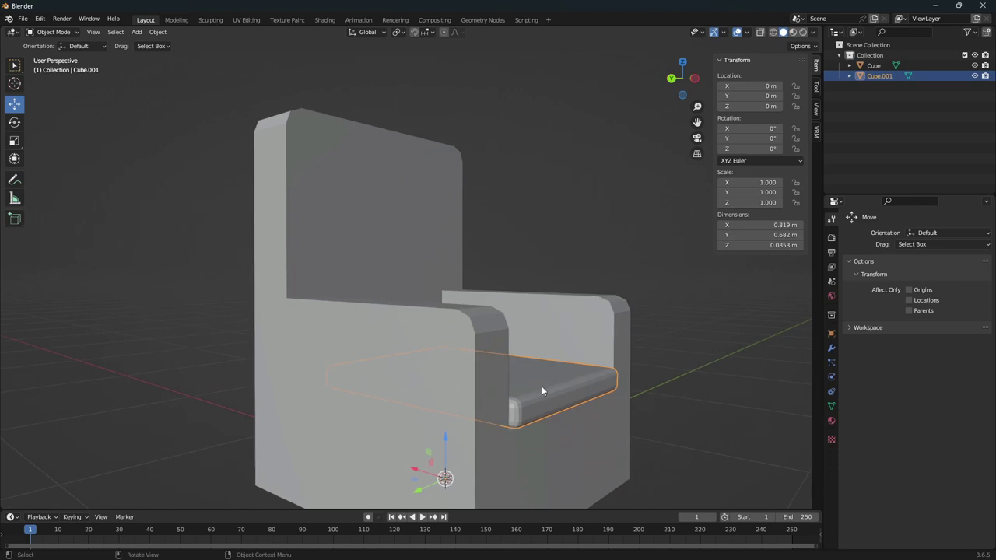
Step: Apply Shade Smooth to the seat cushion
right_click(542, 391)
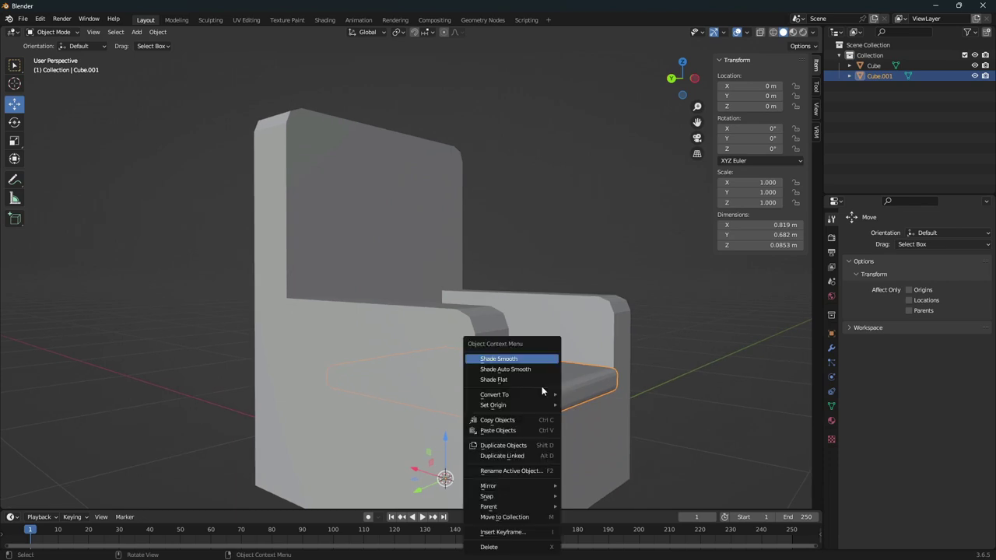
left_click(512, 358)
middle_click_drag(576, 411, 668, 388)
left_click(668, 388)
Step: Select the armchair body and apply Shade Smooth to it
mouse_move(499, 404)
middle_mouse_down()
mouse_move(456, 406)
mouse_move(304, 369)
mouse_move(372, 368)
middle_mouse_up()
middle_click_drag(421, 418, 299, 391)
left_click(353, 385)
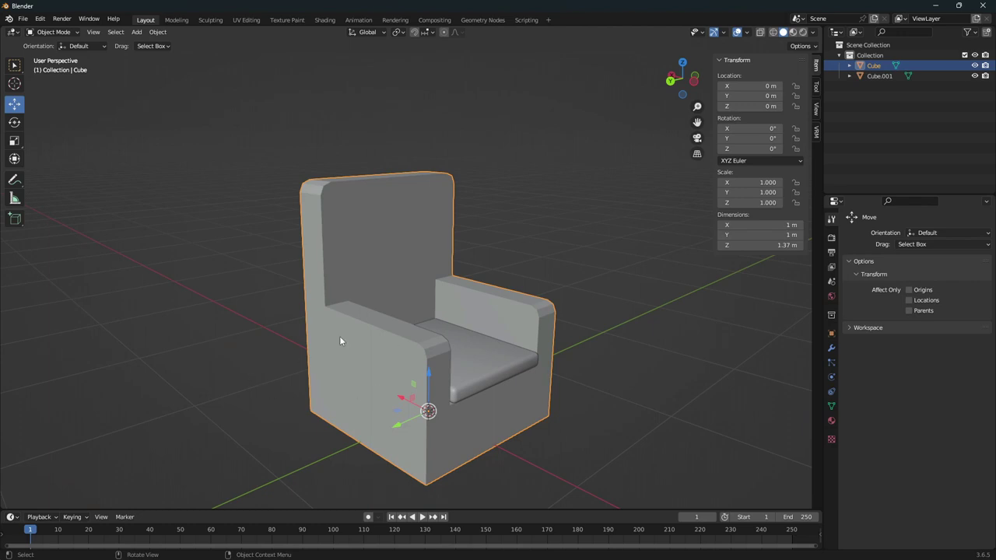
right_click(401, 239)
left_click(393, 231)
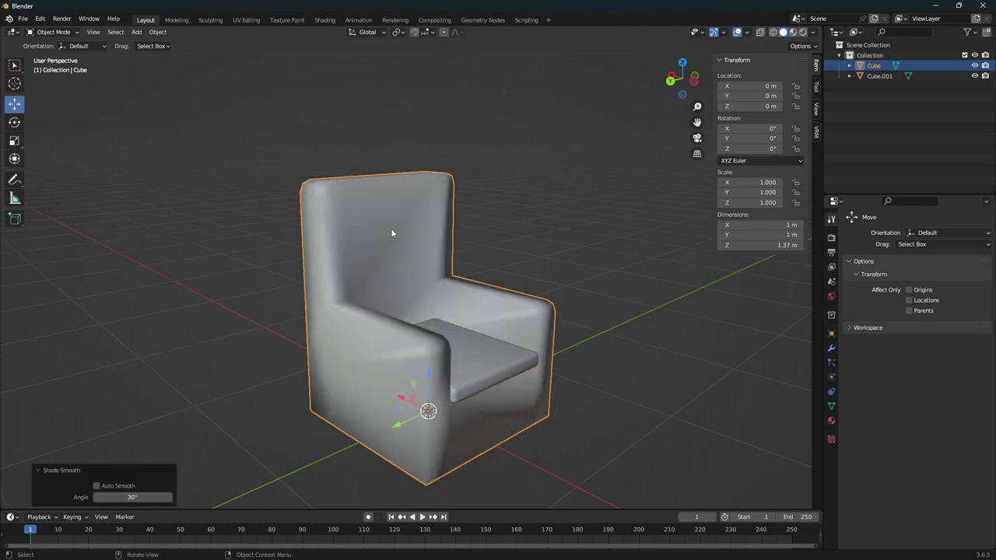
middle_click_drag(416, 300, 511, 289)
middle_click_drag(605, 203, 566, 277)
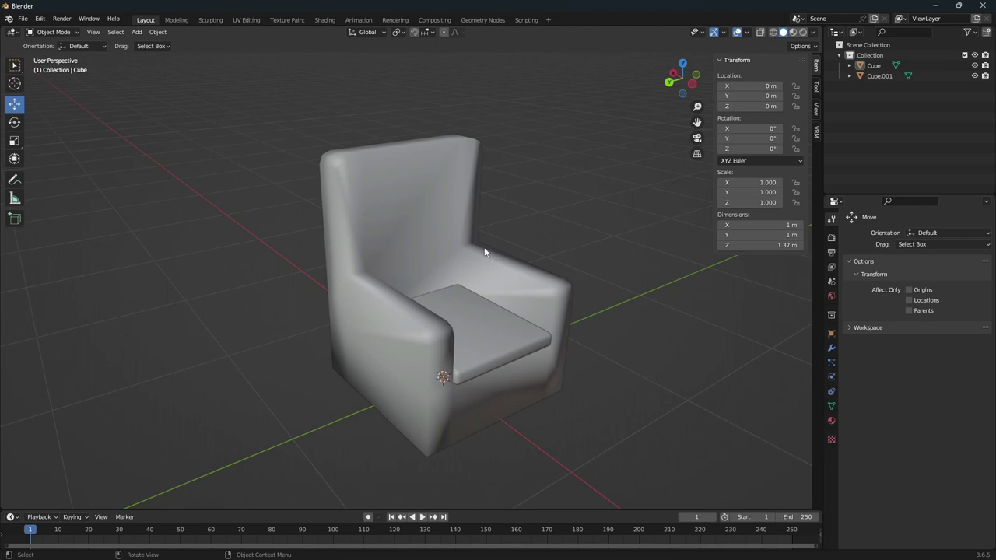
middle_click_drag(794, 335, 684, 320)
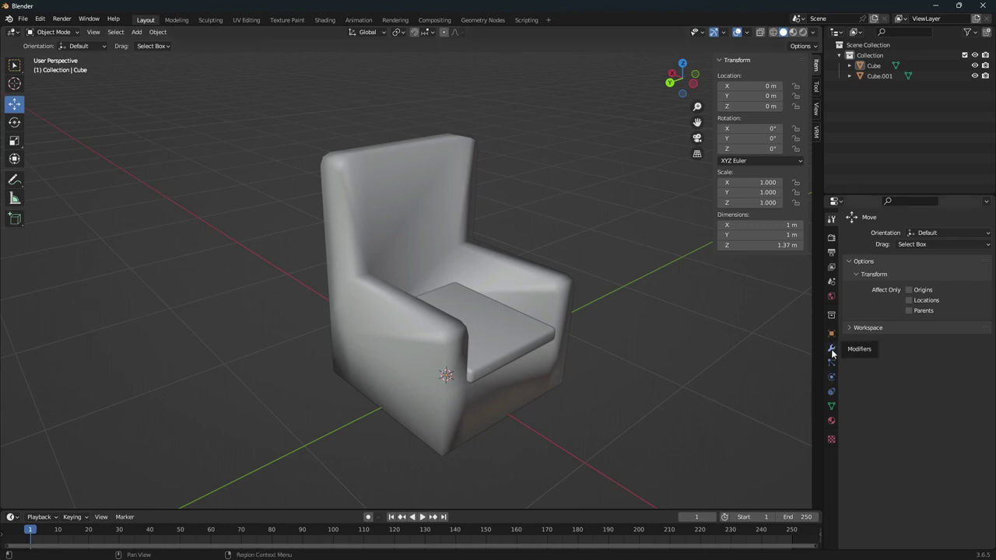
Step: Enable Auto Smooth in the chair's Normals settings with a 50° angle
left_click(831, 406)
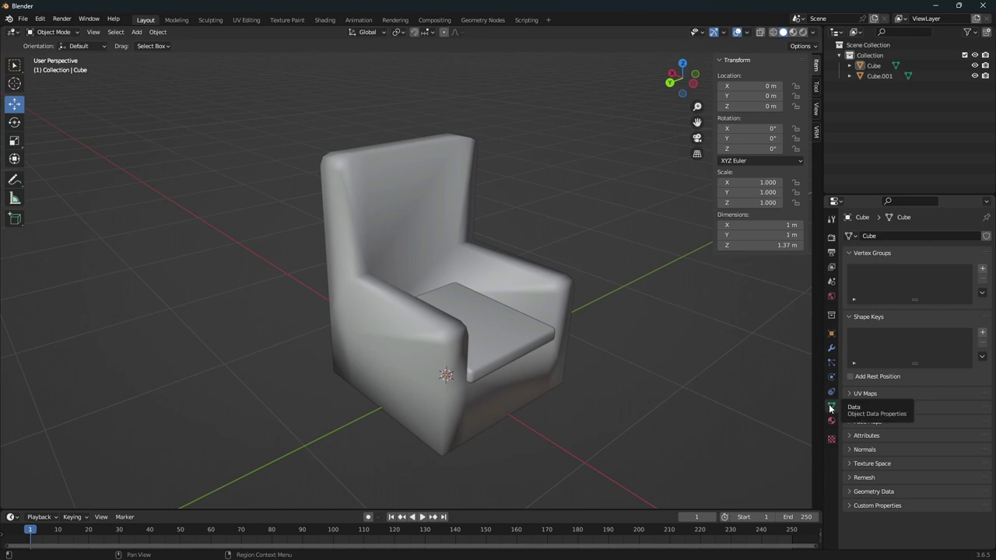
left_click(849, 449)
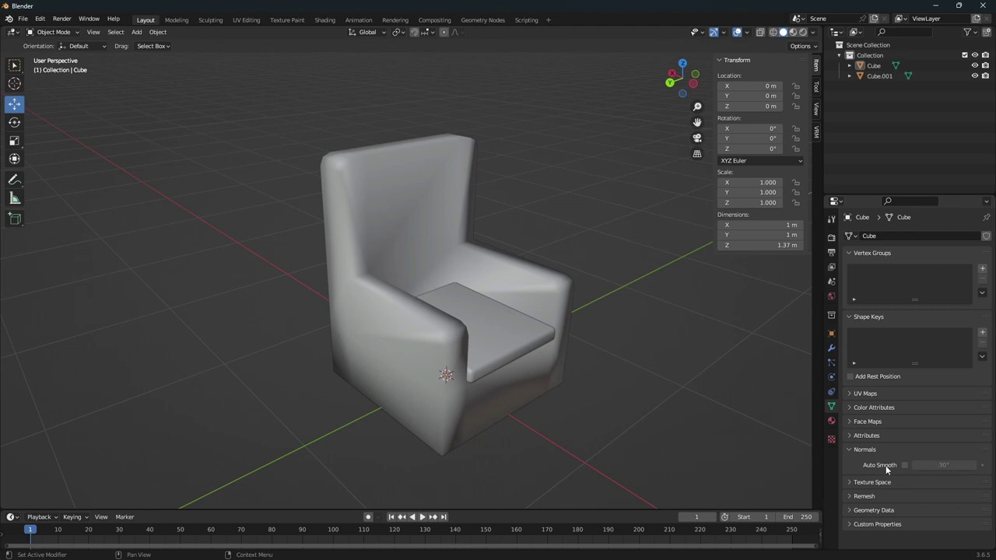
left_click(904, 465)
scroll(531, 367, "up", 2)
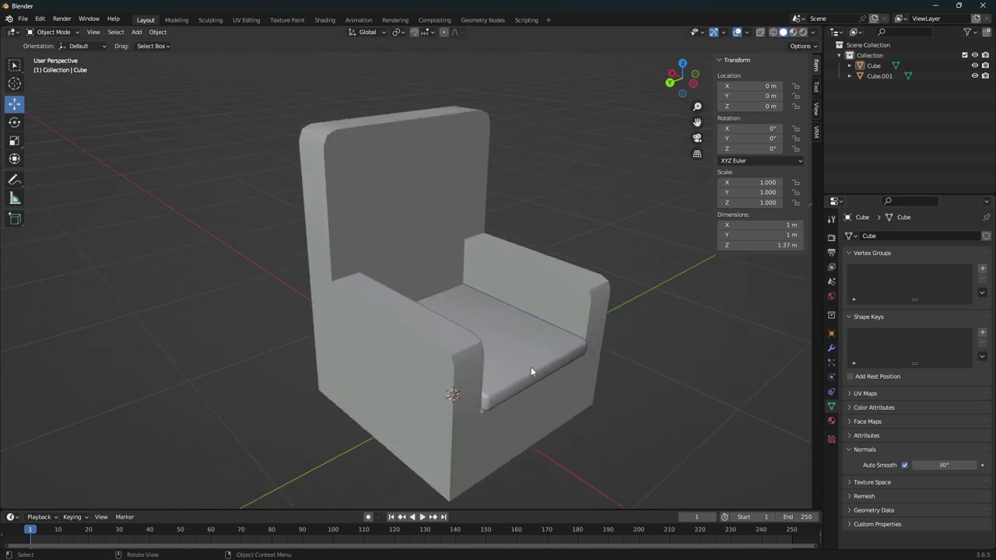
mouse_move(531, 366)
middle_mouse_down()
mouse_move(548, 365)
mouse_move(522, 338)
middle_mouse_up()
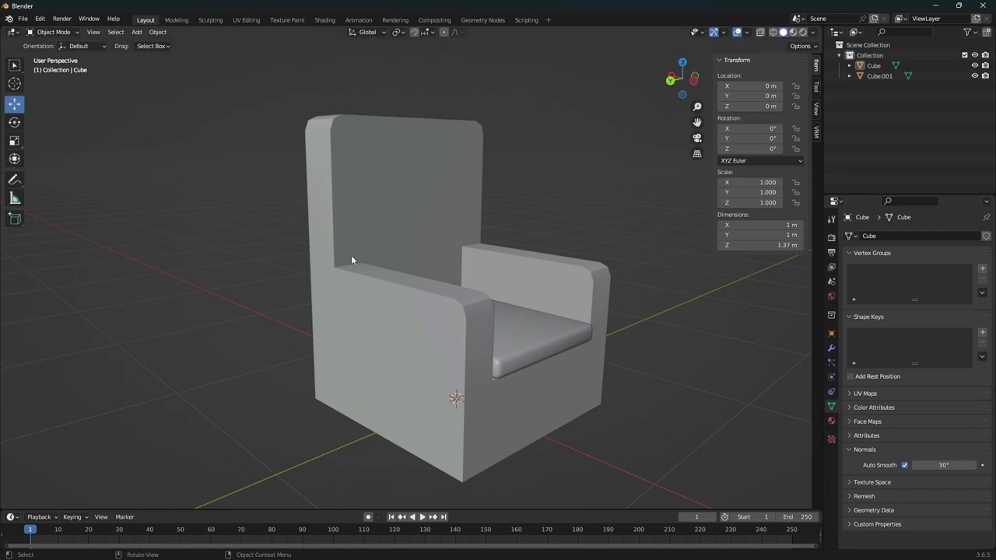
middle_click_drag(633, 338, 747, 389)
left_click(950, 464)
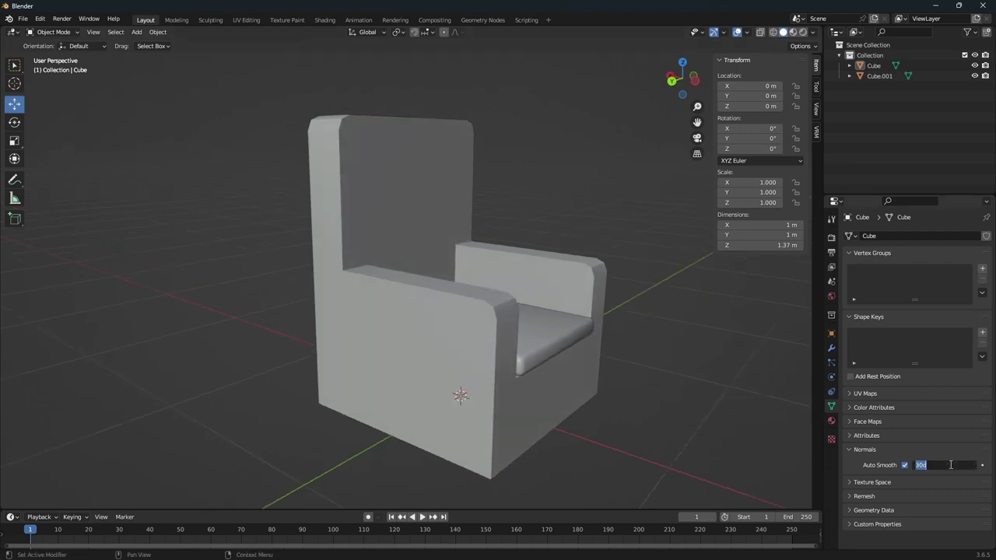
type("50")
key("Return")
Step: Orbit around the chair to inspect the auto-smoothed shading
mouse_move(622, 366)
middle_mouse_down()
mouse_move(601, 374)
mouse_move(610, 387)
mouse_move(582, 306)
mouse_move(504, 239)
middle_mouse_up()
mouse_move(323, 160)
middle_mouse_down()
mouse_move(462, 222)
mouse_move(563, 309)
mouse_move(551, 316)
middle_mouse_up()
mouse_move(518, 363)
middle_mouse_down()
mouse_move(628, 358)
mouse_move(413, 357)
mouse_move(640, 244)
middle_mouse_up()
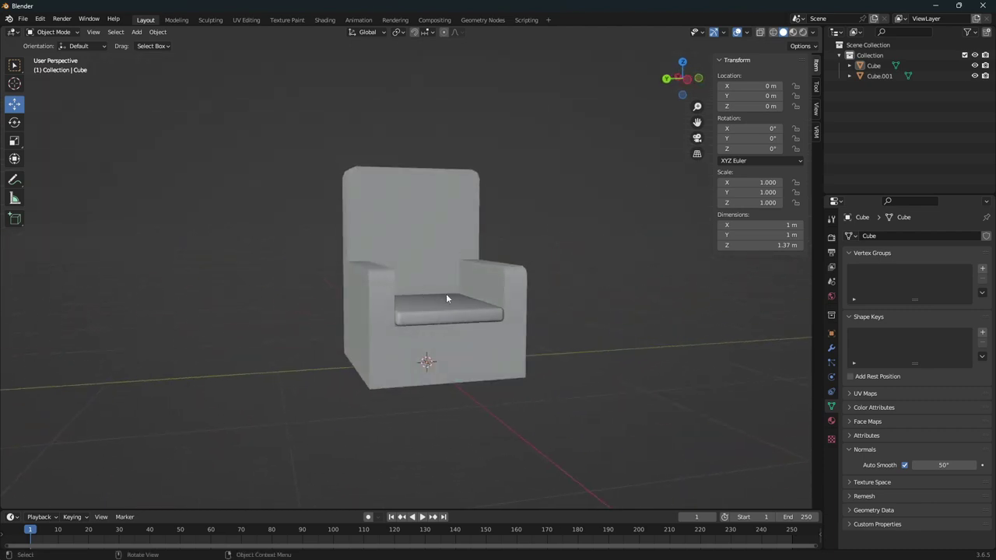
middle_click_drag(447, 297, 518, 346)
mouse_move(549, 299)
middle_mouse_down()
mouse_move(614, 314)
mouse_move(547, 333)
mouse_move(604, 324)
mouse_move(615, 337)
mouse_move(565, 338)
mouse_move(689, 338)
mouse_move(611, 351)
mouse_move(627, 356)
middle_mouse_up()
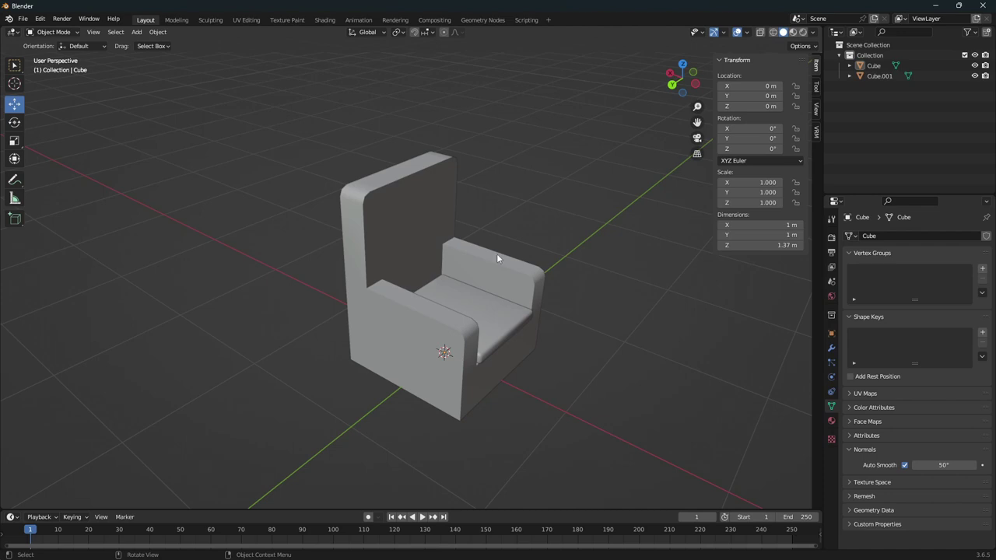
mouse_move(497, 253)
middle_mouse_down()
mouse_move(390, 265)
mouse_move(419, 272)
middle_mouse_up()
middle_click_drag(622, 328, 658, 362)
mouse_move(666, 262)
middle_mouse_down()
mouse_move(623, 287)
mouse_move(604, 335)
mouse_move(514, 340)
mouse_move(563, 387)
mouse_move(553, 355)
mouse_move(496, 335)
middle_mouse_up()
scroll(563, 383, "down", 3)
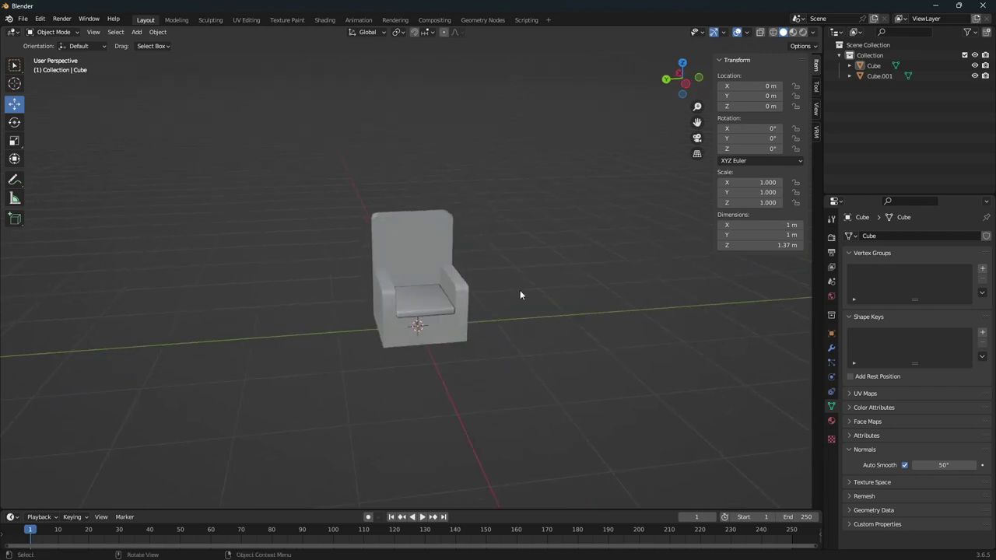
Step: Add a cube beside the chair and flatten it into a thin plate scaled to 0.368
key("shift+a")
left_click(558, 300)
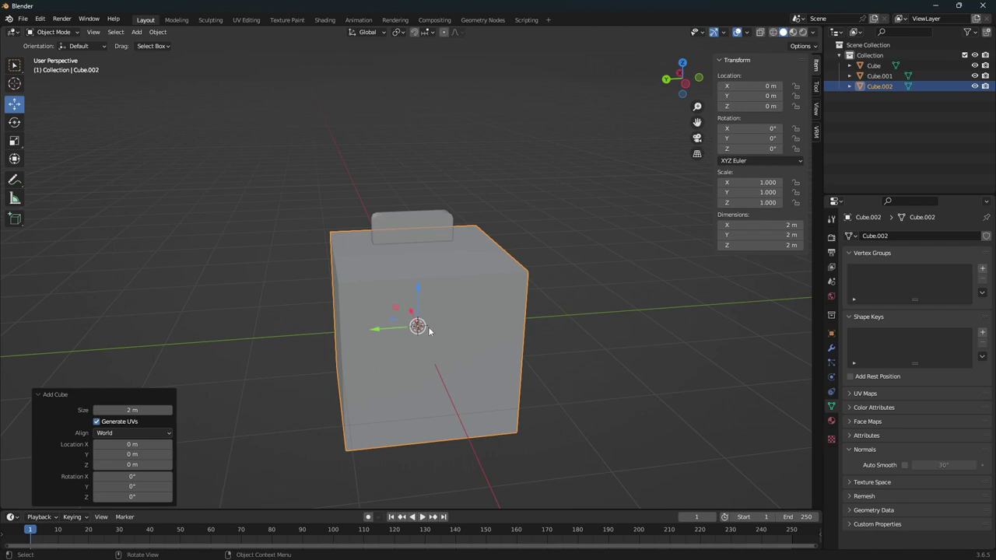
mouse_move(404, 325)
left_mouse_down()
mouse_move(557, 318)
mouse_move(580, 230)
left_mouse_up()
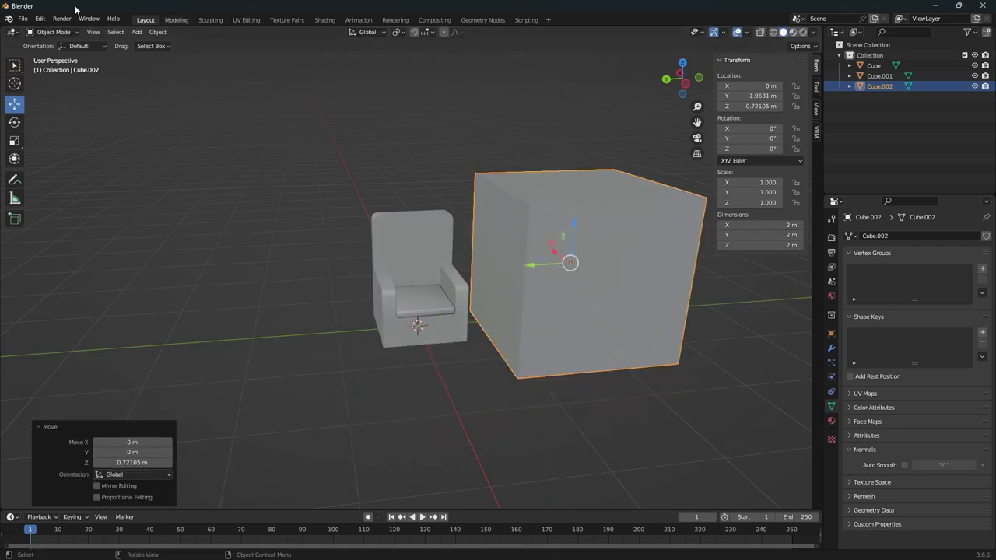
left_click(14, 140)
left_click_drag(574, 226, 571, 262)
key("s")
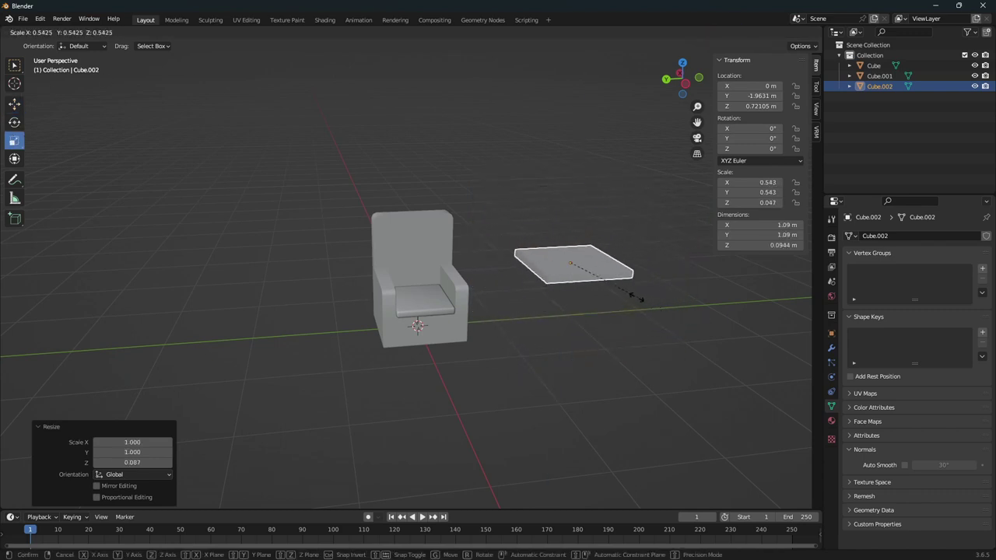
left_click(615, 285)
middle_click_drag(615, 284, 596, 257)
Step: Slide the plate toward the chair along Y and X, then duplicate it in place
left_click(14, 104)
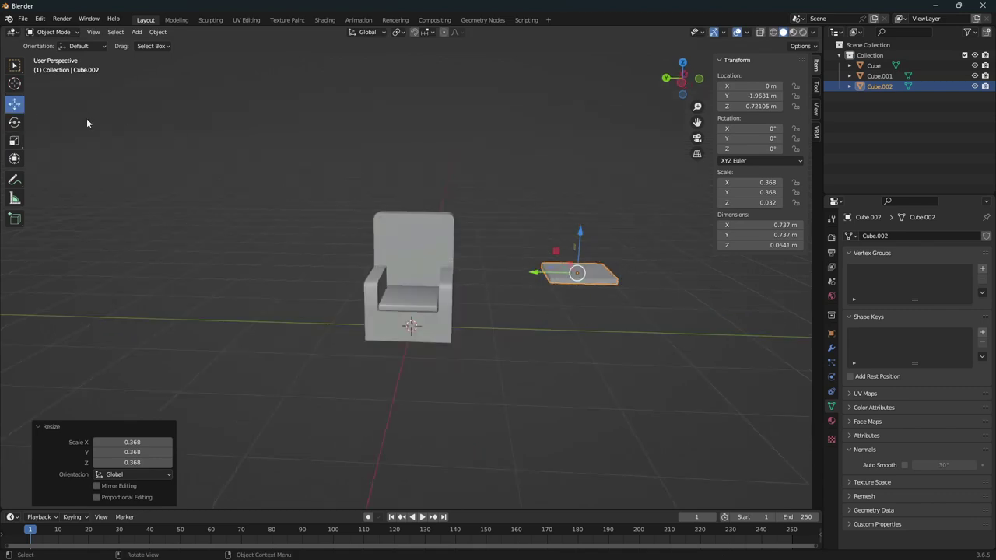
left_click_drag(533, 276, 463, 274)
mouse_move(463, 274)
middle_mouse_down()
mouse_move(527, 304)
mouse_move(445, 235)
middle_mouse_up()
left_click_drag(445, 235, 506, 253)
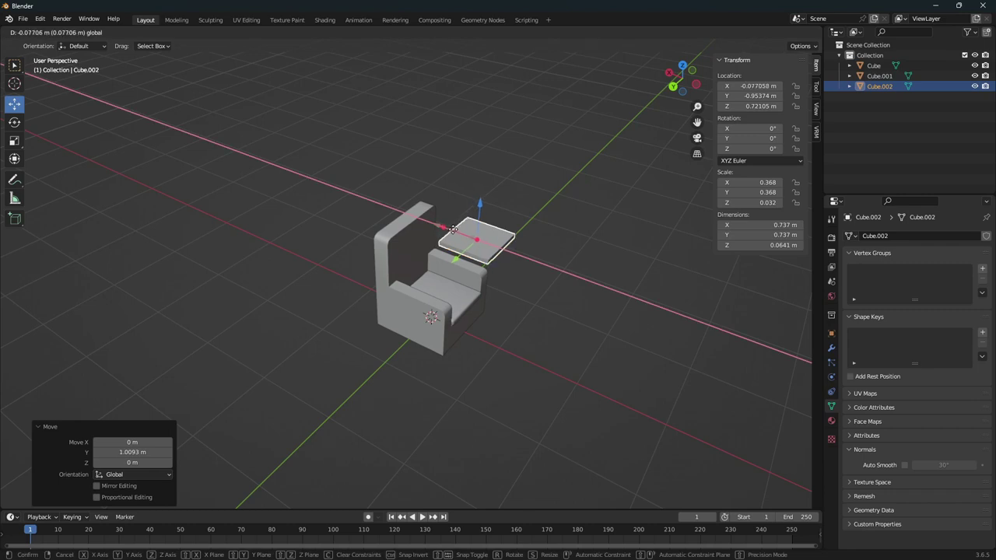
mouse_move(506, 253)
middle_mouse_down()
mouse_move(526, 259)
mouse_move(539, 225)
middle_mouse_up()
key("shift+d")
right_click(539, 226)
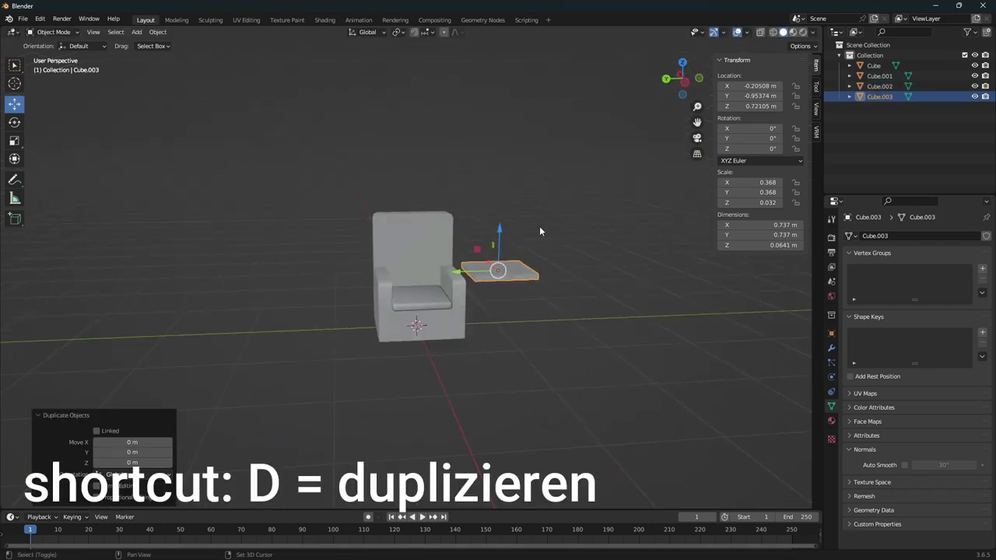
Step: Duplicate the plate again, lower the copy and scale it into a slim post
key("shift+d")
right_click(495, 228)
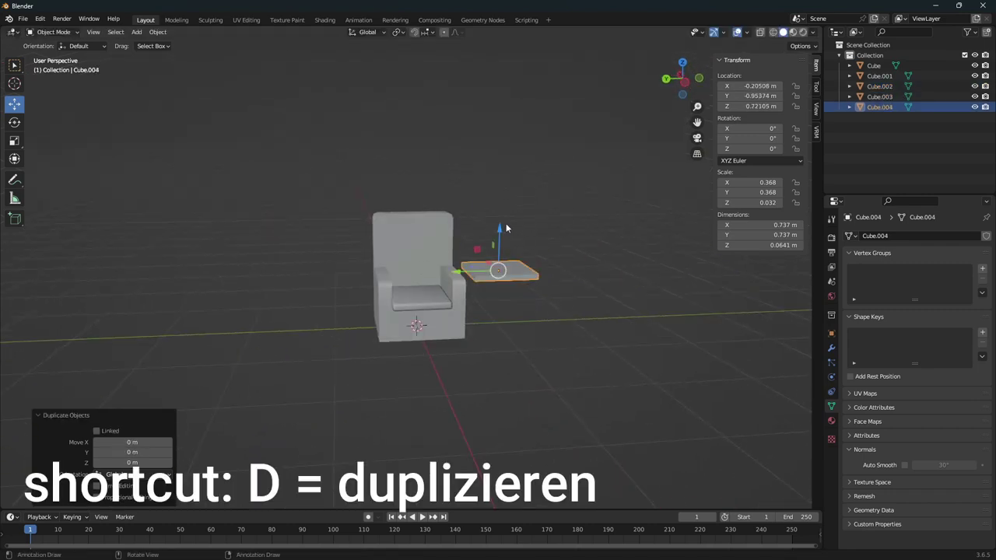
left_click_drag(504, 227, 501, 251)
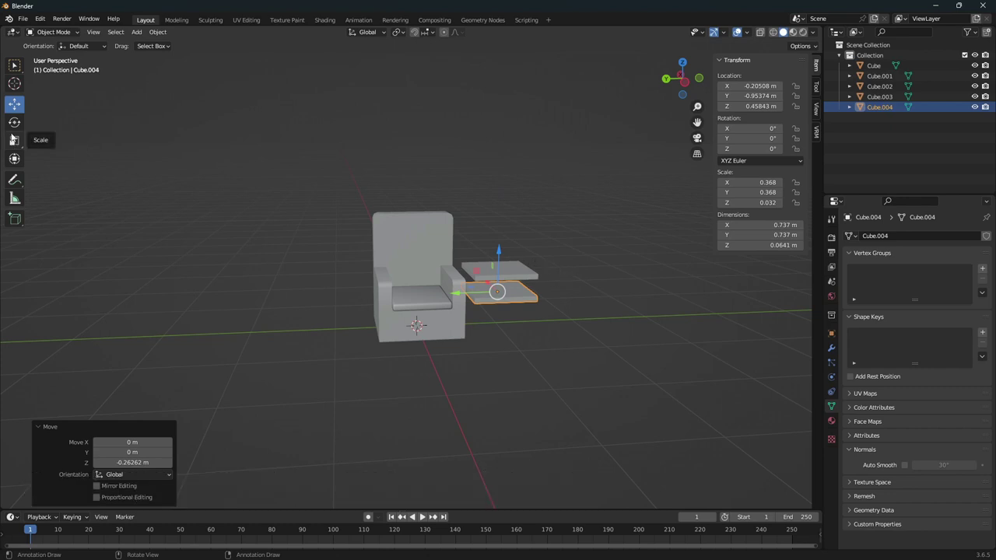
left_click(14, 141)
mouse_move(490, 257)
middle_mouse_down()
mouse_move(478, 296)
mouse_move(504, 248)
middle_mouse_up()
left_click_drag(505, 244, 506, 117)
middle_click_drag(534, 438, 485, 298)
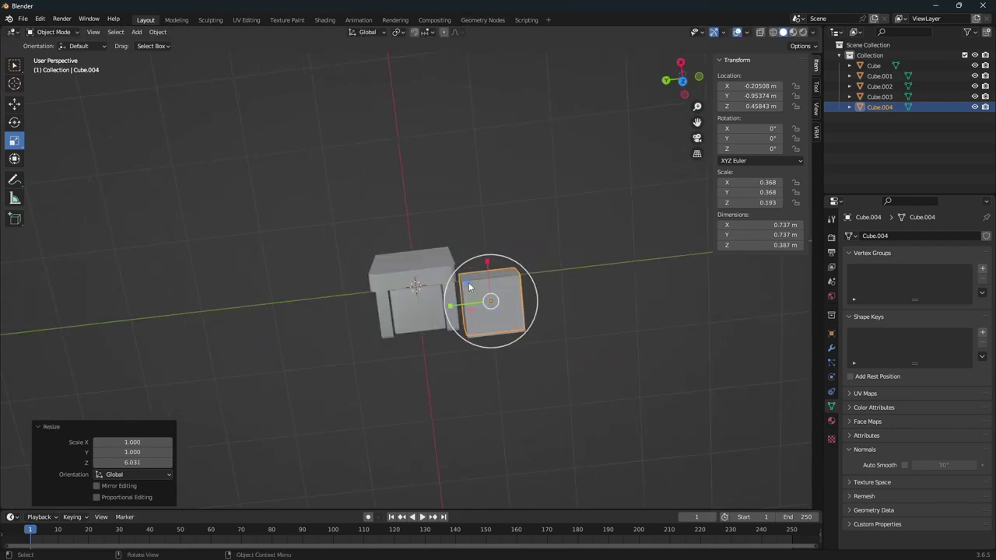
left_click_drag(480, 283, 490, 319)
mouse_move(490, 319)
middle_mouse_down()
mouse_move(477, 278)
mouse_move(534, 259)
middle_mouse_up()
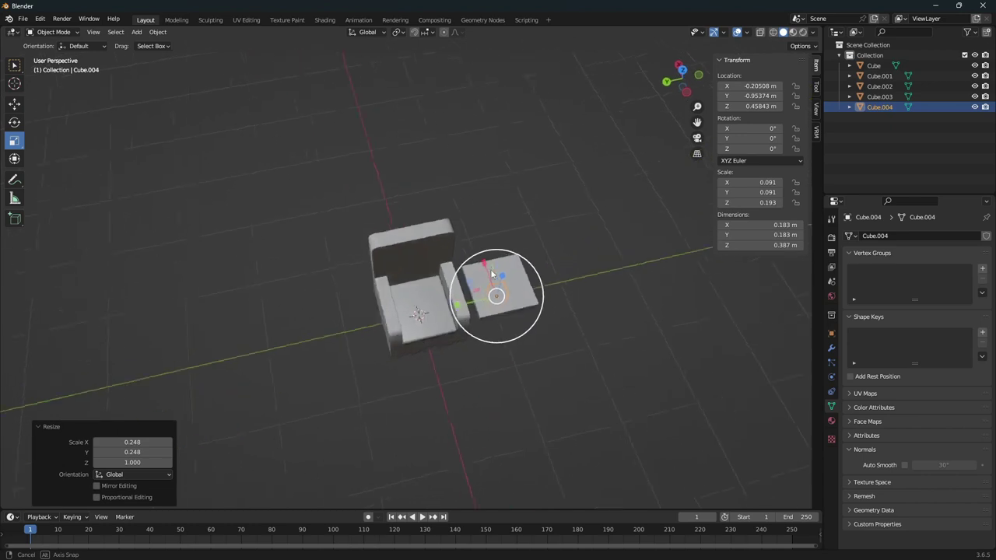
Step: Stretch the post into a 0.666 m leg, lower it beneath the table top and enter Edit Mode
left_click_drag(495, 246, 496, 217)
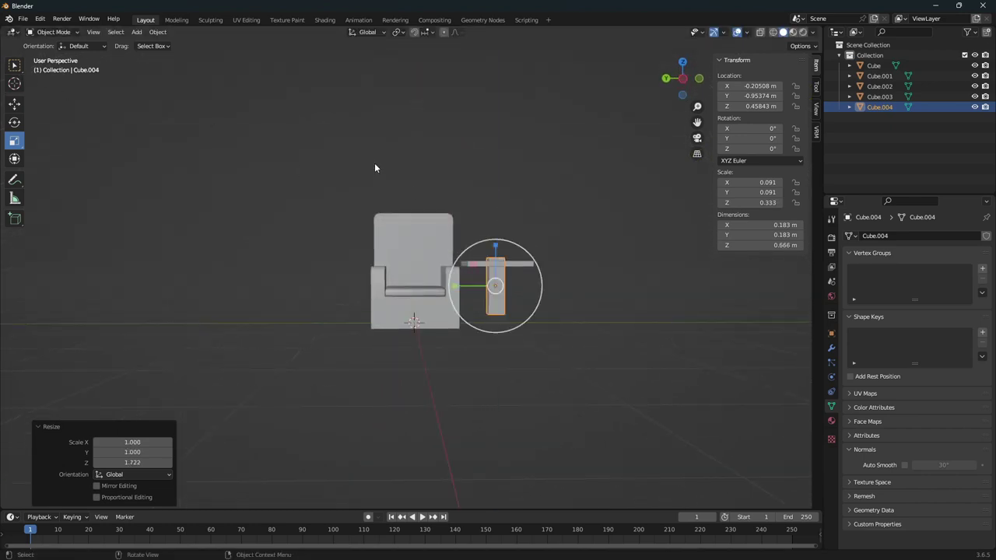
left_click(14, 103)
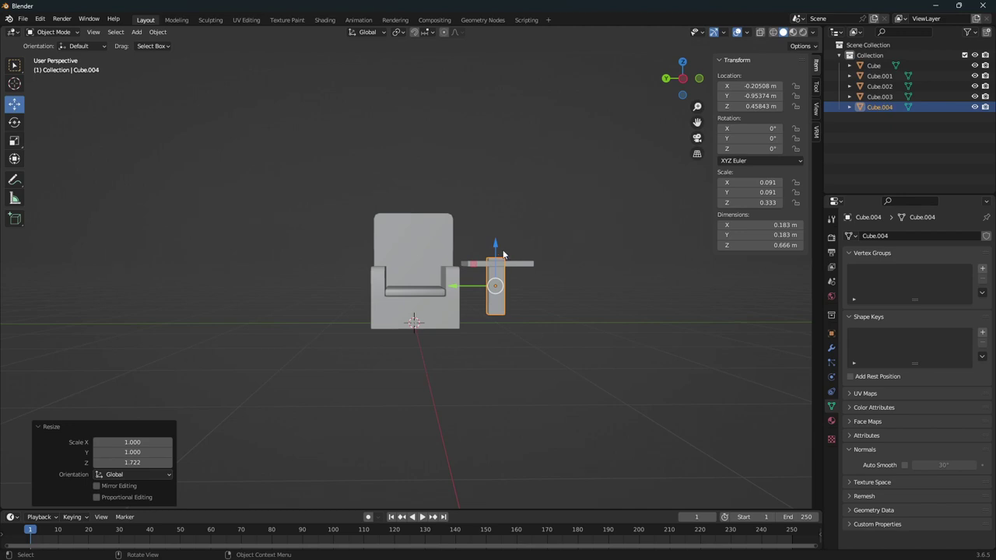
left_click_drag(498, 247, 500, 276)
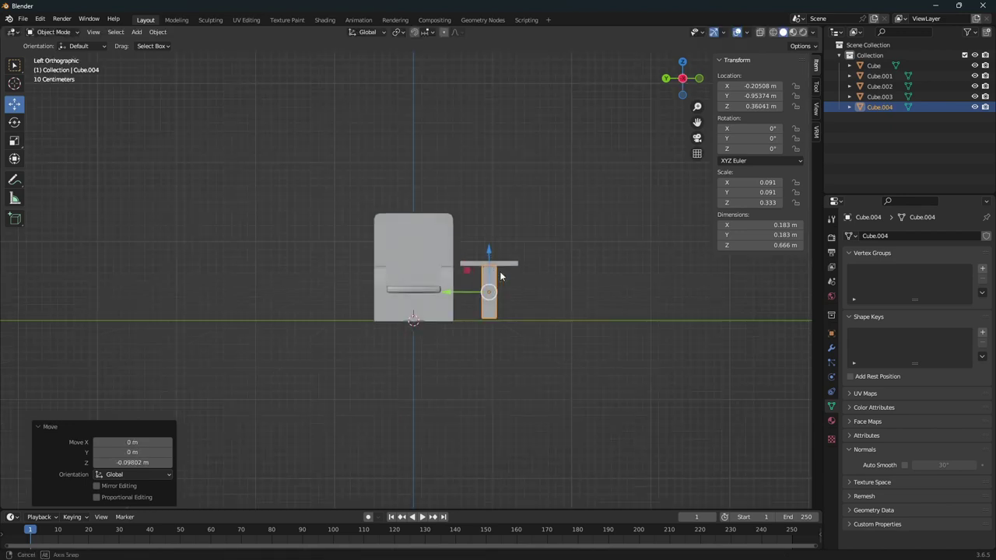
scroll(515, 339, "up", 2)
scroll(592, 338, "up", 1)
scroll(566, 266, "up", 2)
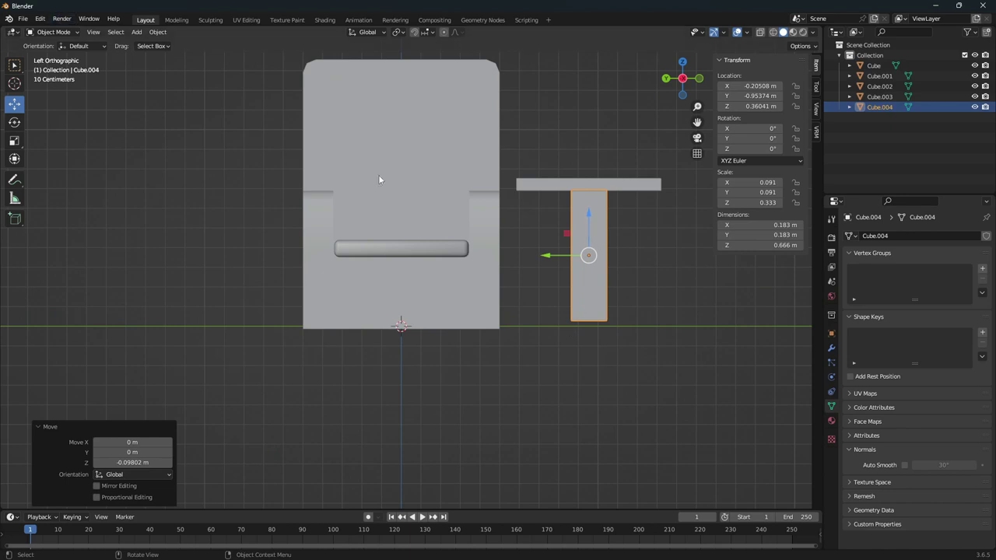
key("Tab")
middle_click_drag(604, 286, 622, 269)
Step: Select the leg's bottom face and lower it so the 0.698 m leg reaches the floor
left_click(622, 269)
left_click(108, 33)
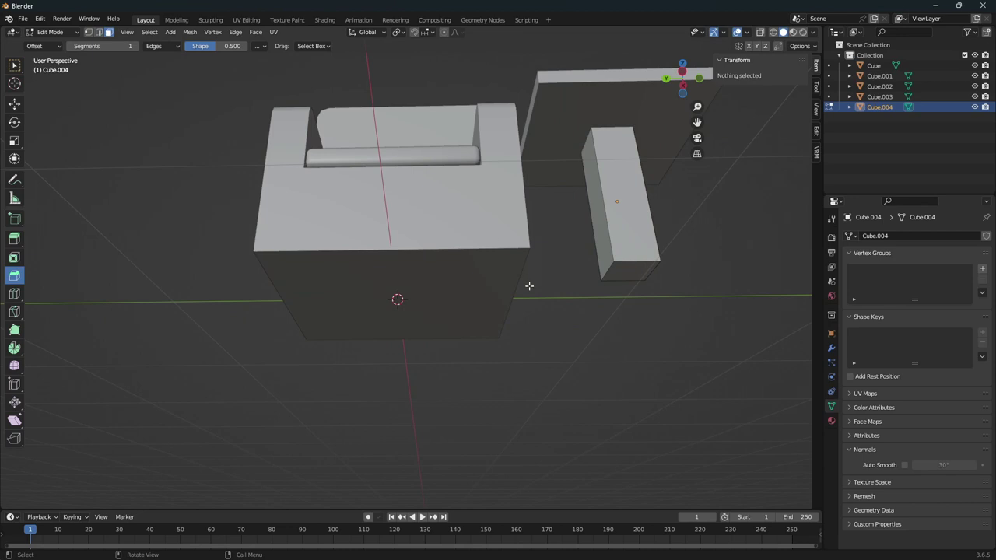
left_click(638, 277)
middle_click_drag(609, 283, 505, 265, "alt")
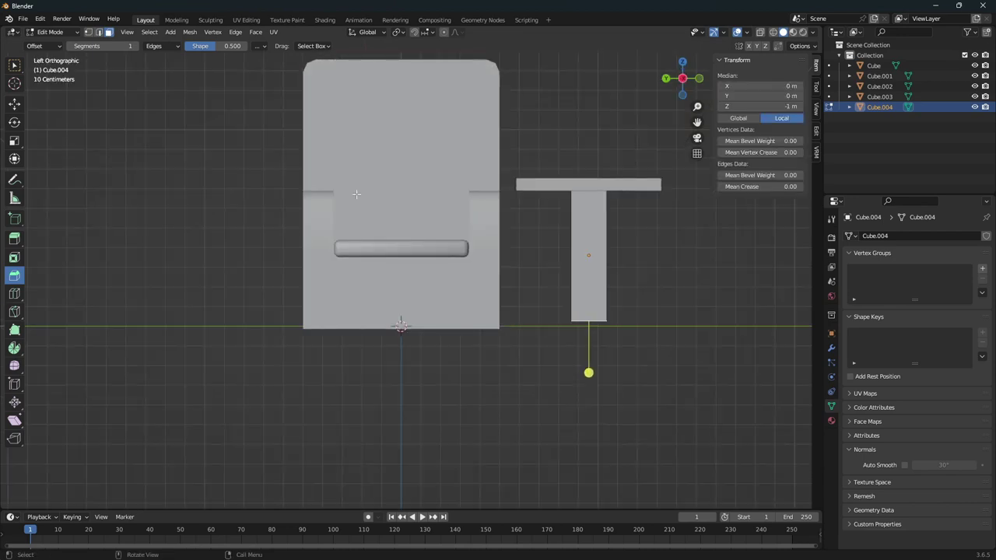
left_click(14, 104)
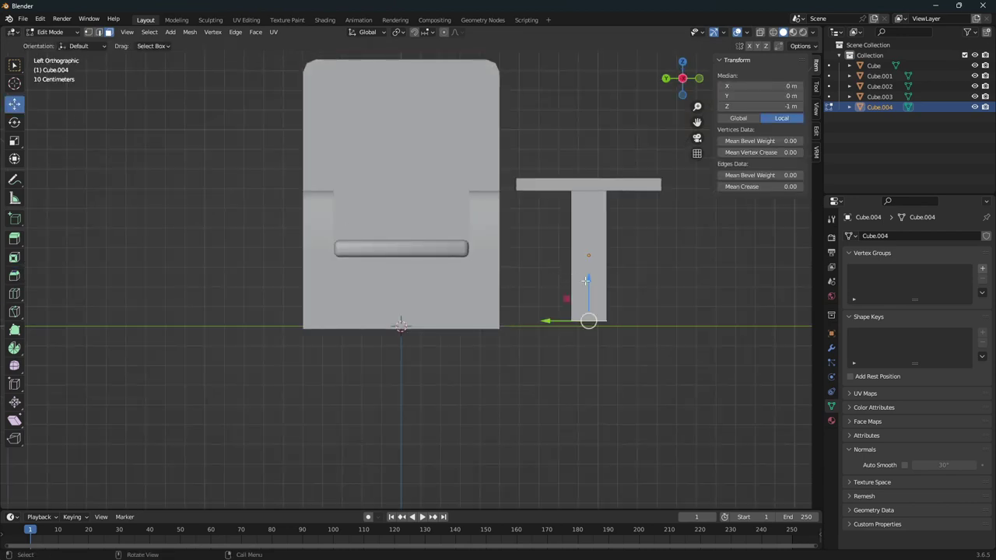
left_click_drag(588, 281, 589, 287)
scroll(546, 265, "down", 3)
middle_click_drag(546, 265, 624, 306)
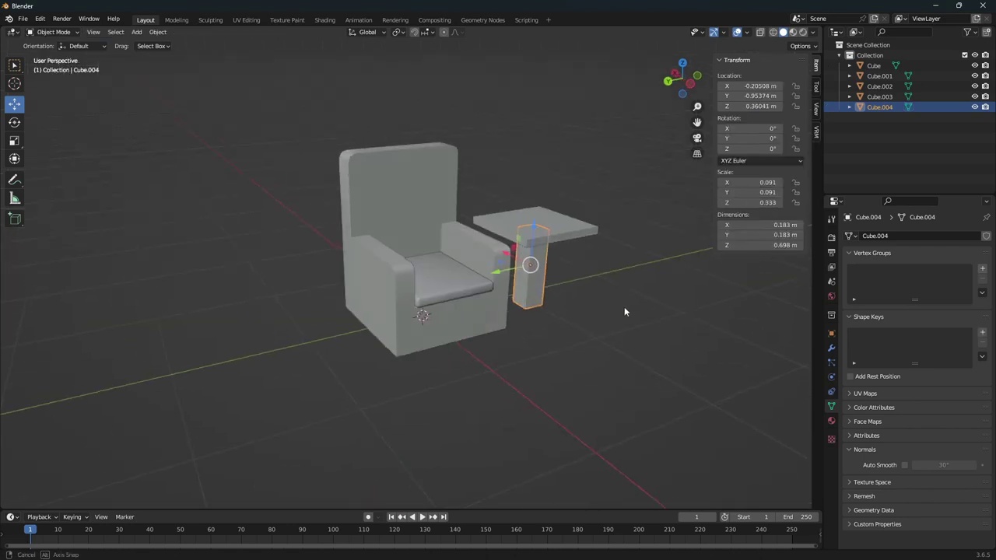
key("Tab")
left_click(652, 366)
mouse_move(652, 366)
middle_mouse_down()
mouse_move(607, 375)
mouse_move(554, 364)
middle_mouse_up()
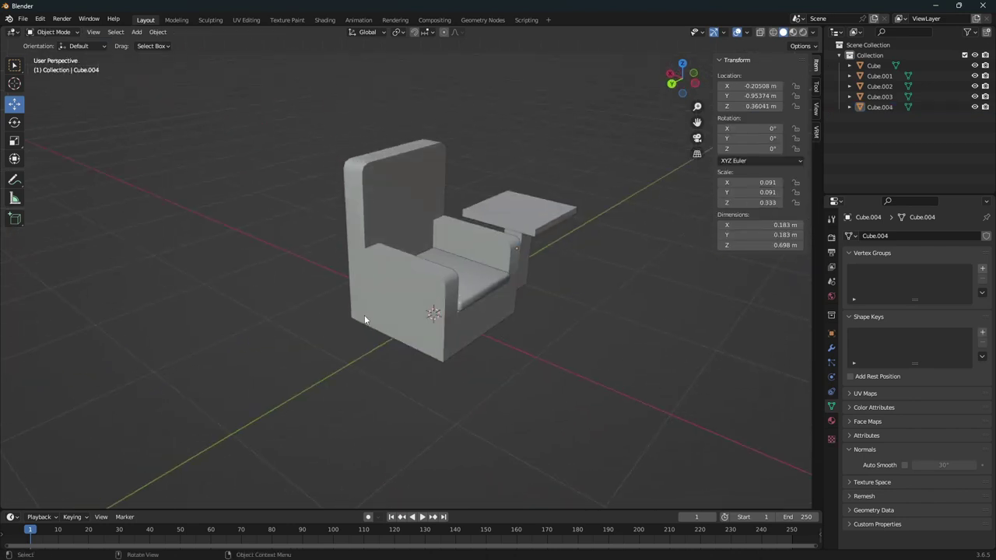
mouse_move(544, 363)
middle_mouse_down()
mouse_move(420, 340)
mouse_move(549, 291)
mouse_move(505, 317)
mouse_move(481, 354)
mouse_move(534, 333)
middle_mouse_up()
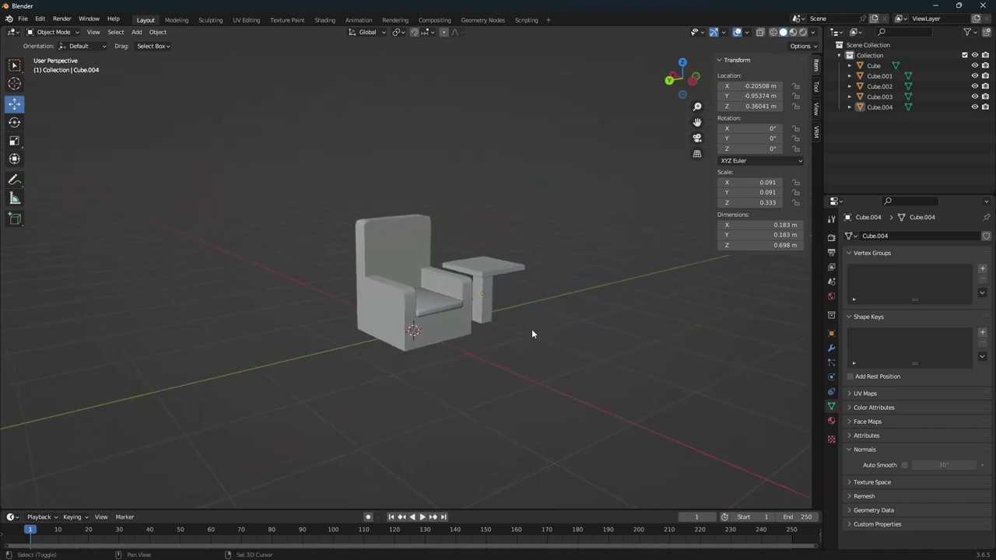
Step: Create a new red-pink material, Material.001, for the table leg
left_click(832, 421)
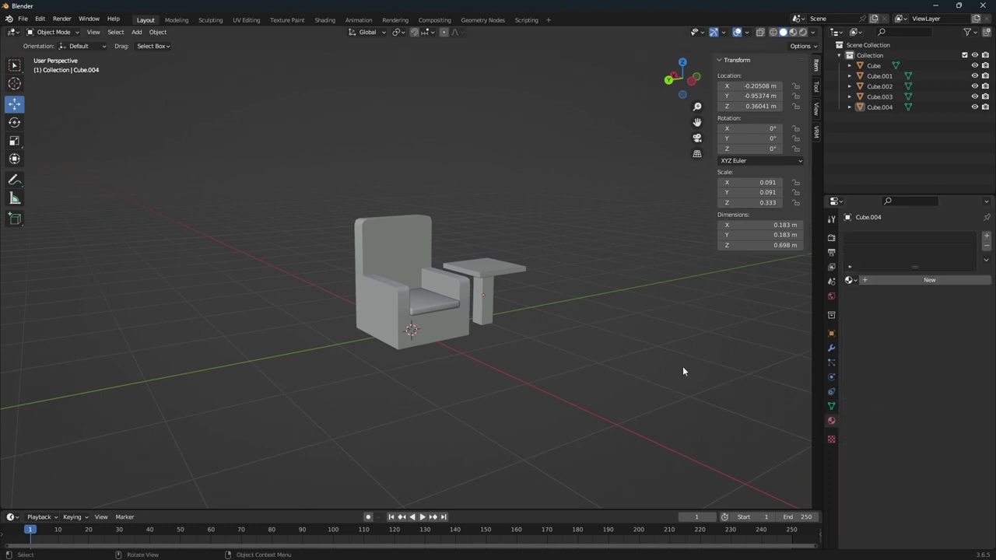
middle_click_drag(683, 371, 710, 402, "shift")
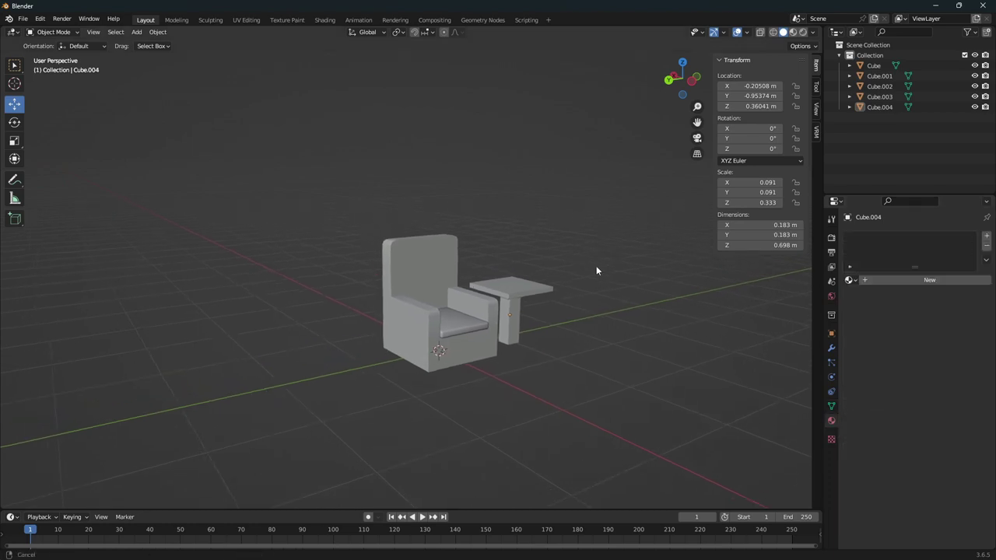
left_click(986, 236)
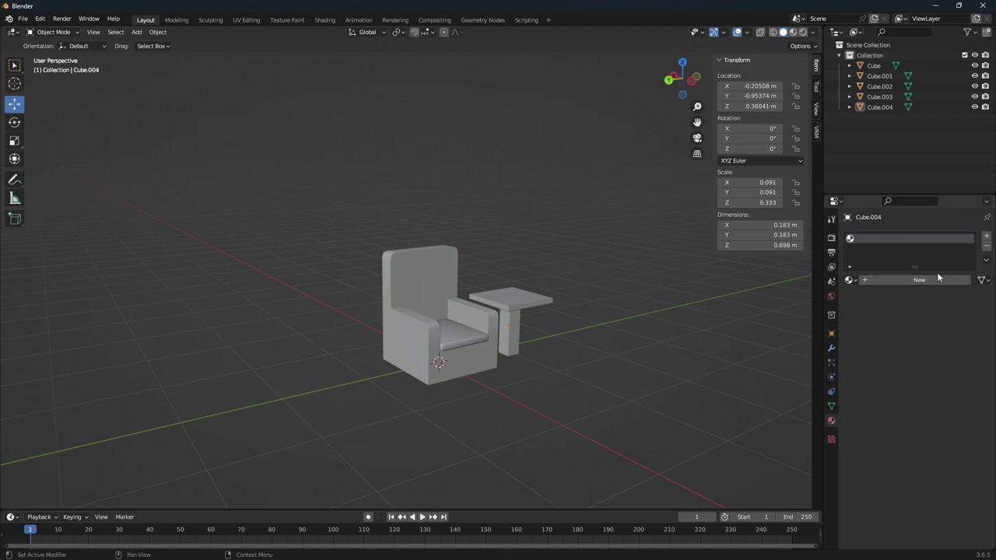
left_click(905, 279)
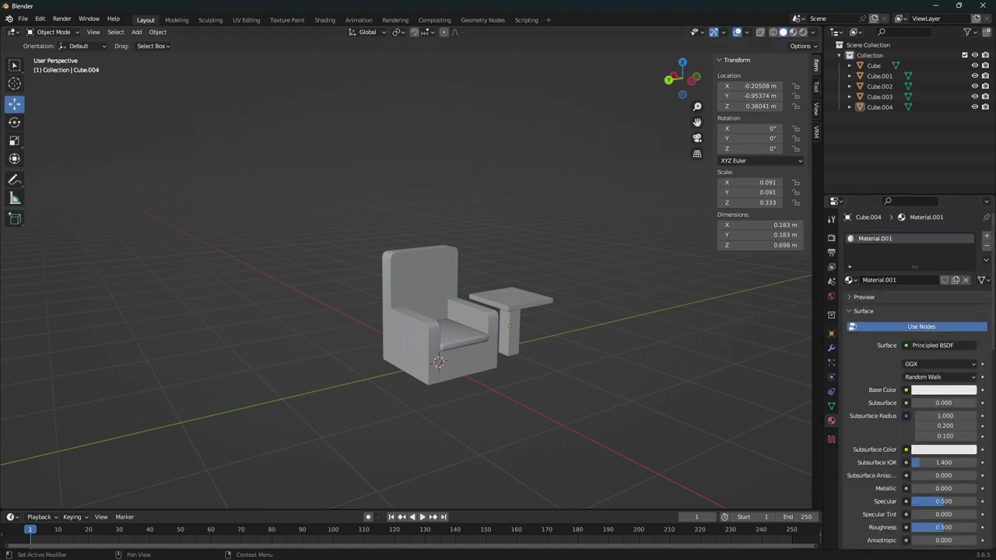
left_click(934, 390)
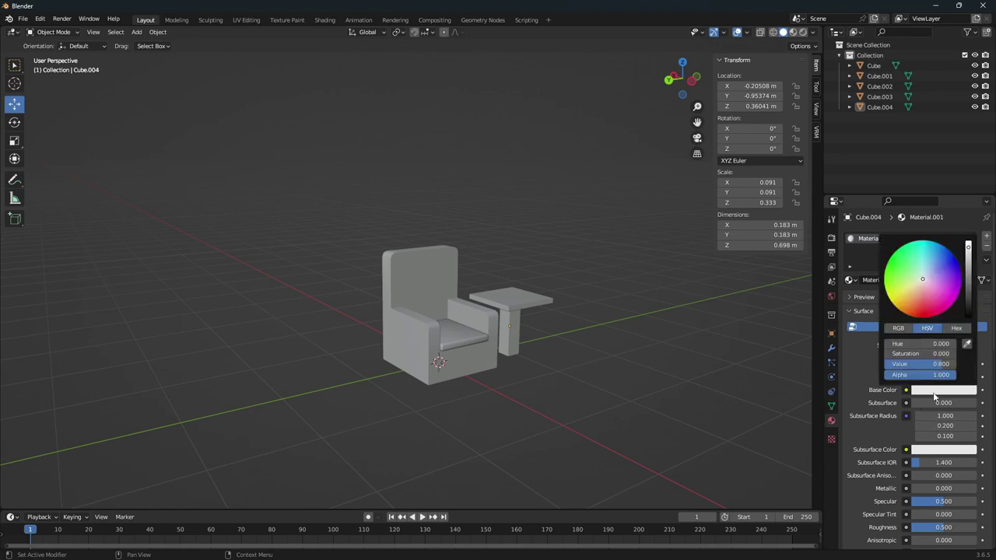
left_click_drag(929, 309, 926, 305)
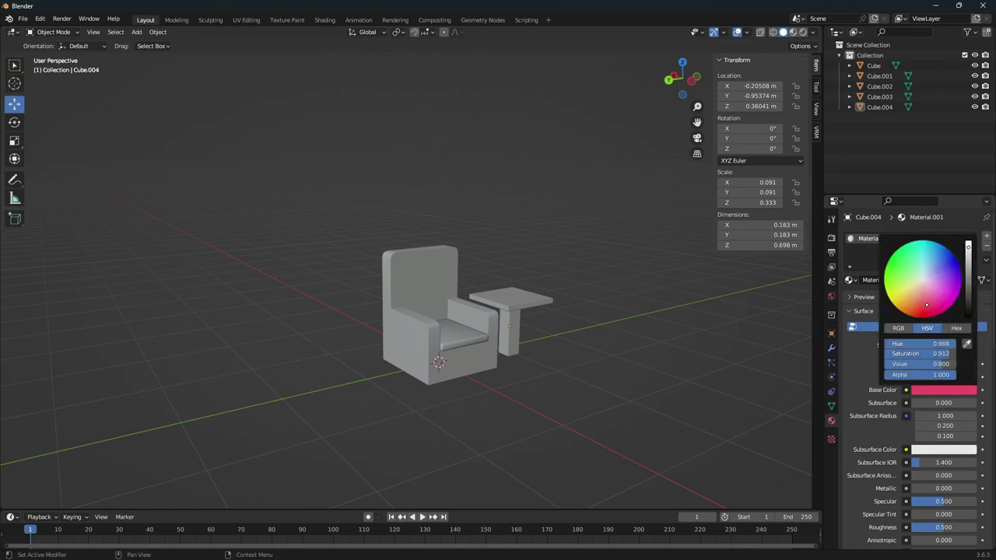
Step: Assign Material.001 to the seat cushion
left_click(451, 336)
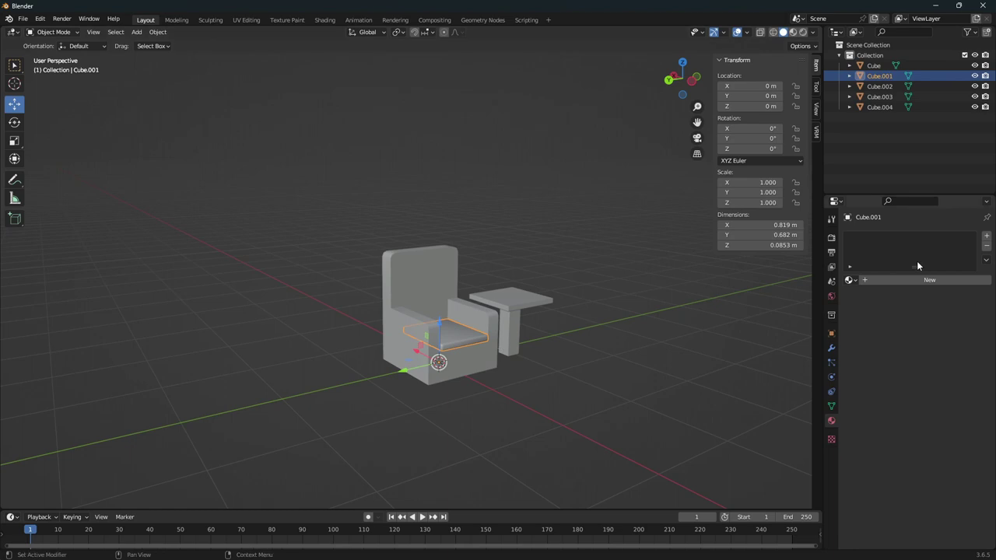
left_click(852, 280)
left_click(878, 305)
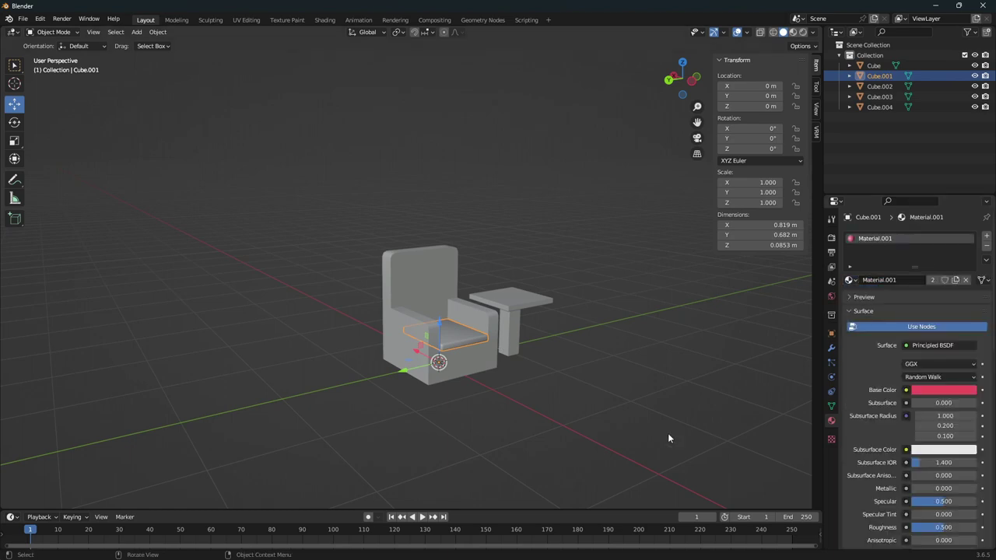
middle_click_drag(668, 432, 652, 412)
middle_click_drag(505, 202, 442, 248)
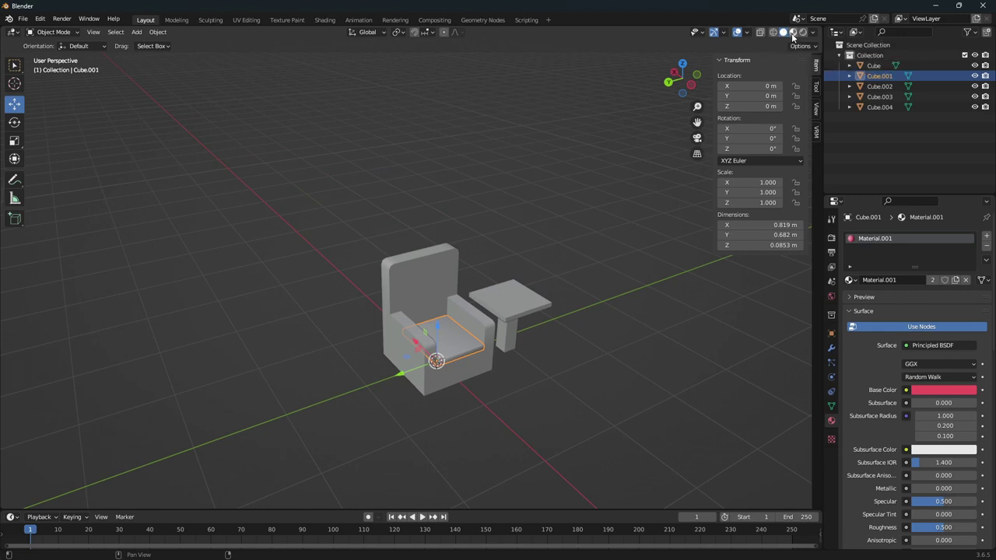
Step: Select the table leg and reassign it the white Material
left_click(793, 36)
scroll(594, 242, "up", 1)
scroll(565, 251, "up", 3)
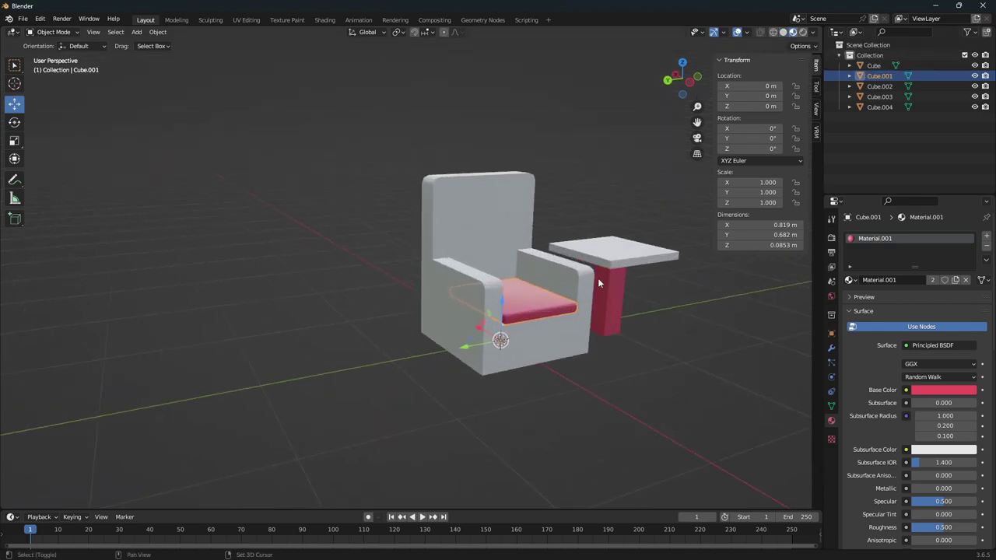
middle_click_drag(597, 278, 580, 304, "shift")
left_click(581, 304)
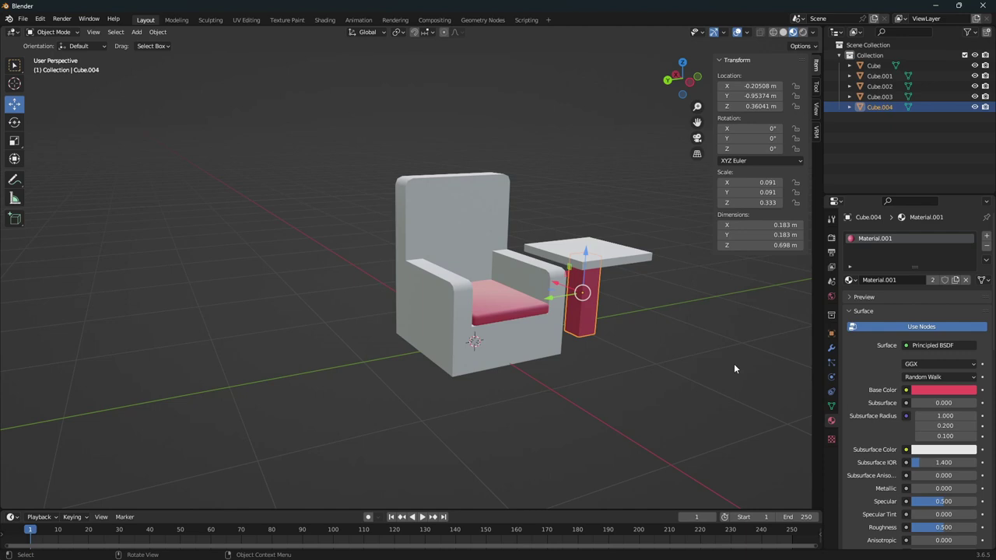
left_click(856, 280)
left_click(884, 300)
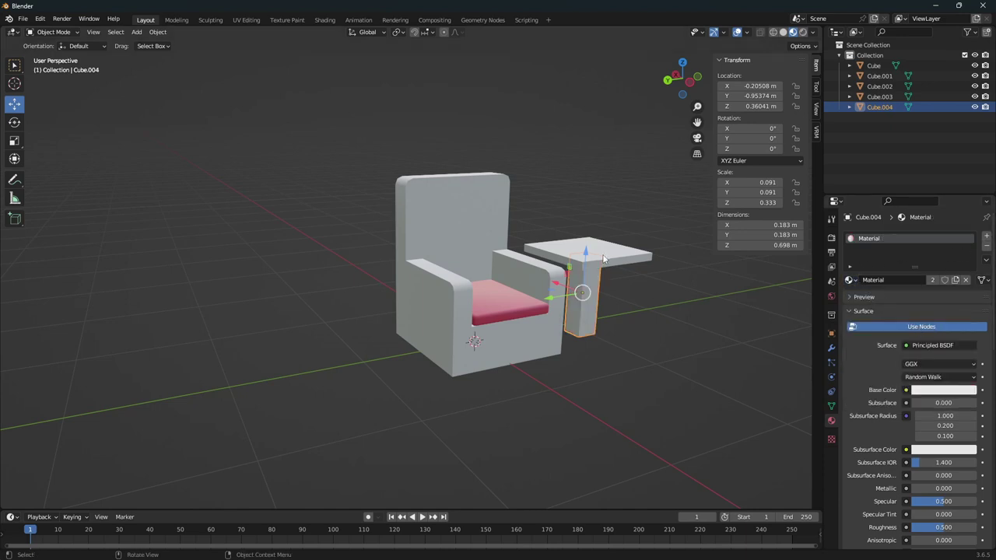
Step: Create dark reddish-brown Material.002 (H 0.019, S 0.870, V 0.179) on the leg and remove the extra slot
left_click(987, 236)
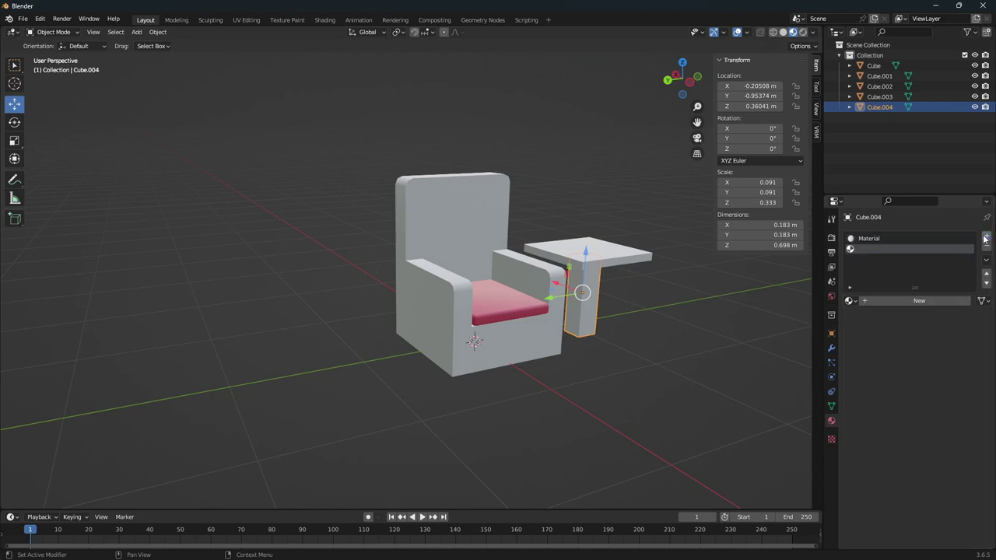
left_click(872, 302)
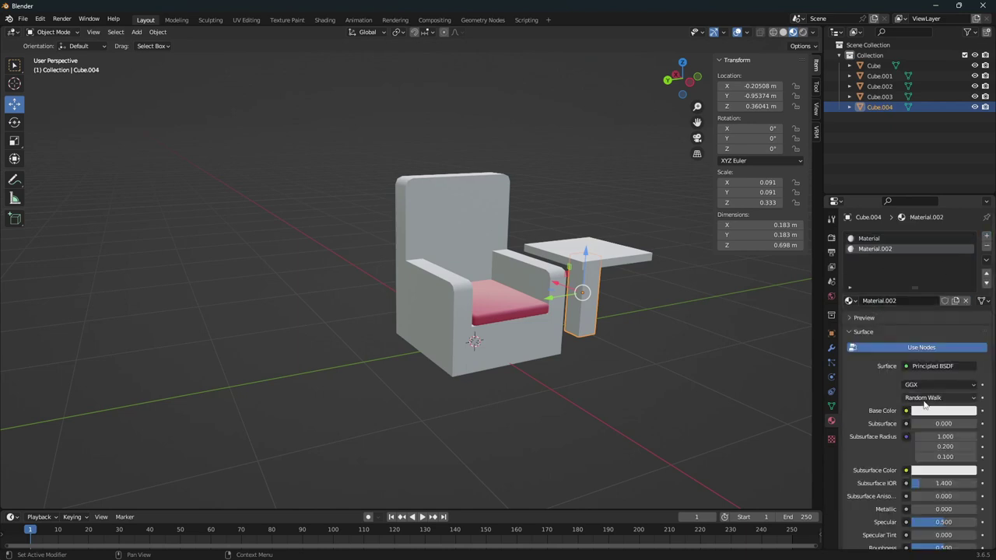
left_click(926, 412)
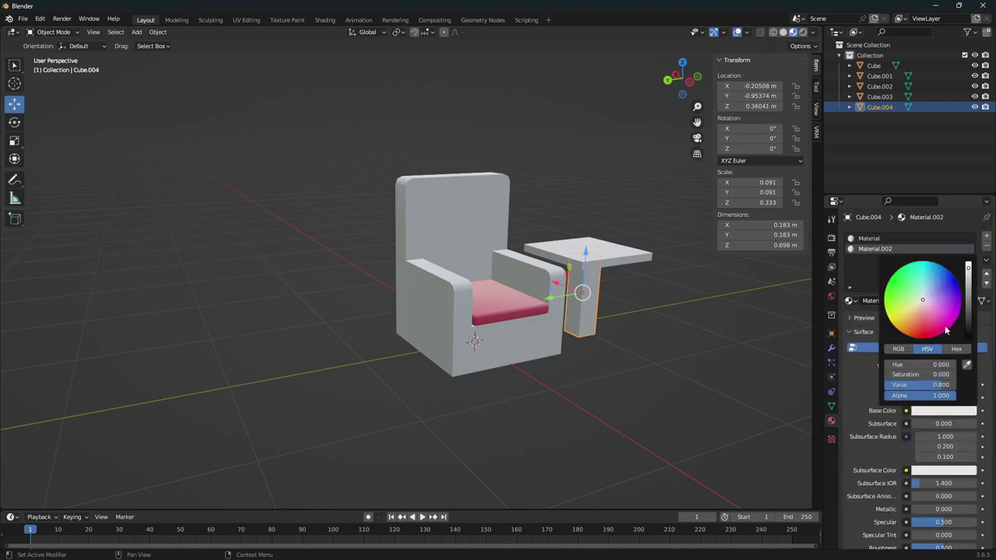
left_click(938, 326)
left_click(918, 324)
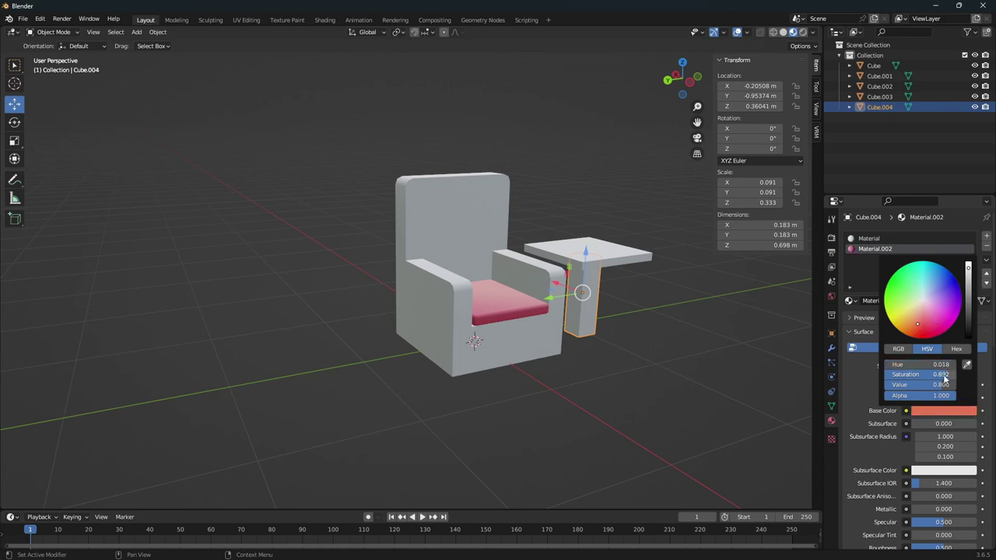
left_click(969, 291)
left_click_drag(968, 291, 967, 302)
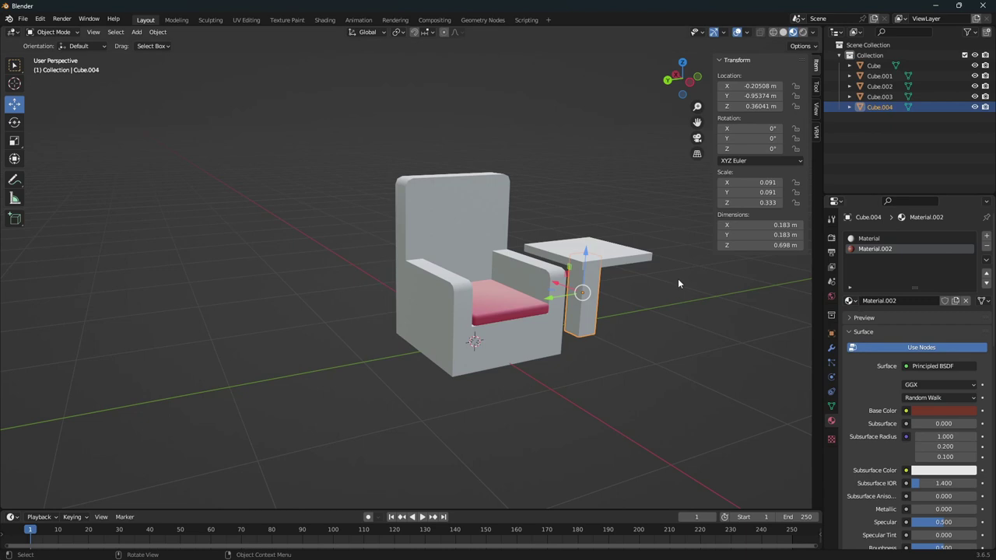
left_click(894, 239)
left_click(986, 245)
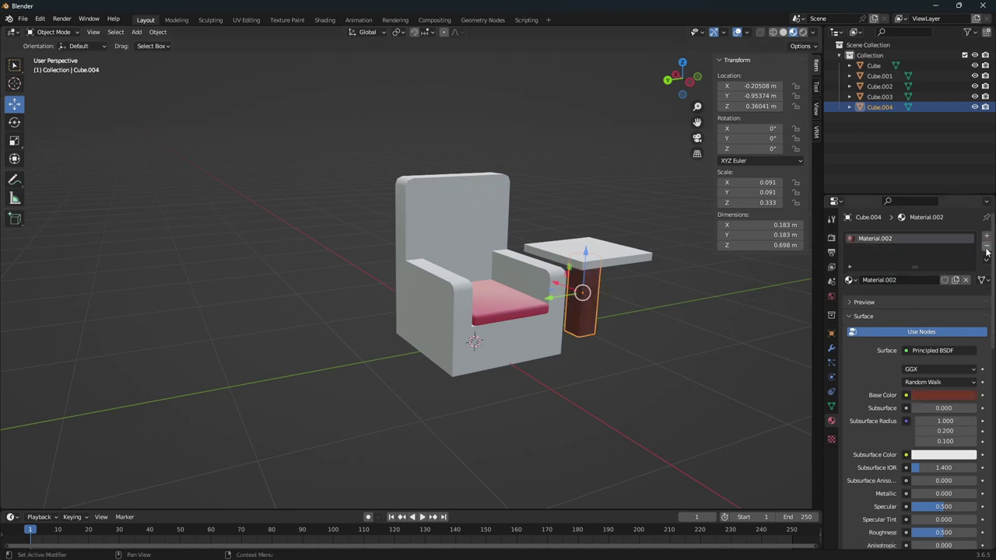
Step: Delete the leftover Cube.003 object and select the armchair
key("Delete")
left_click(879, 86)
left_click(697, 311)
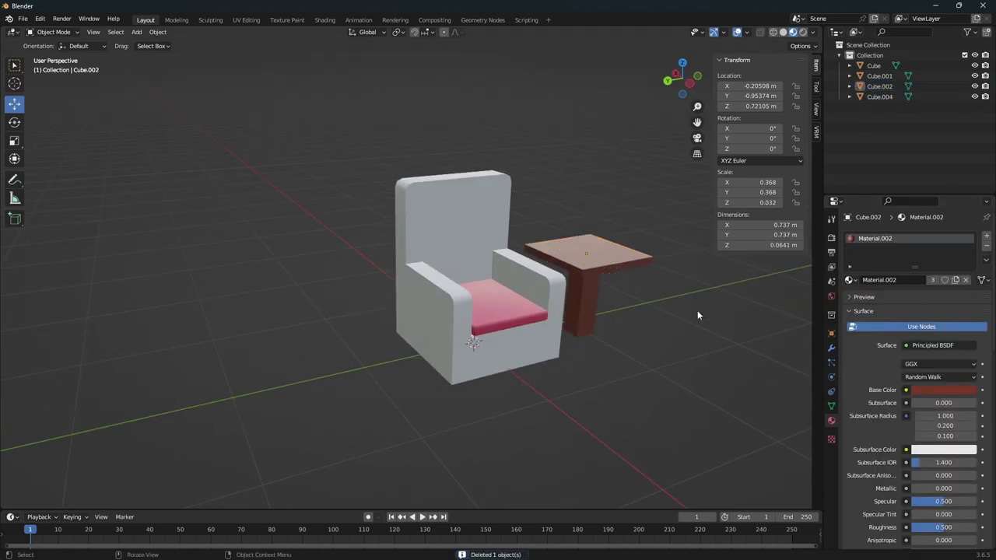
left_click(481, 344)
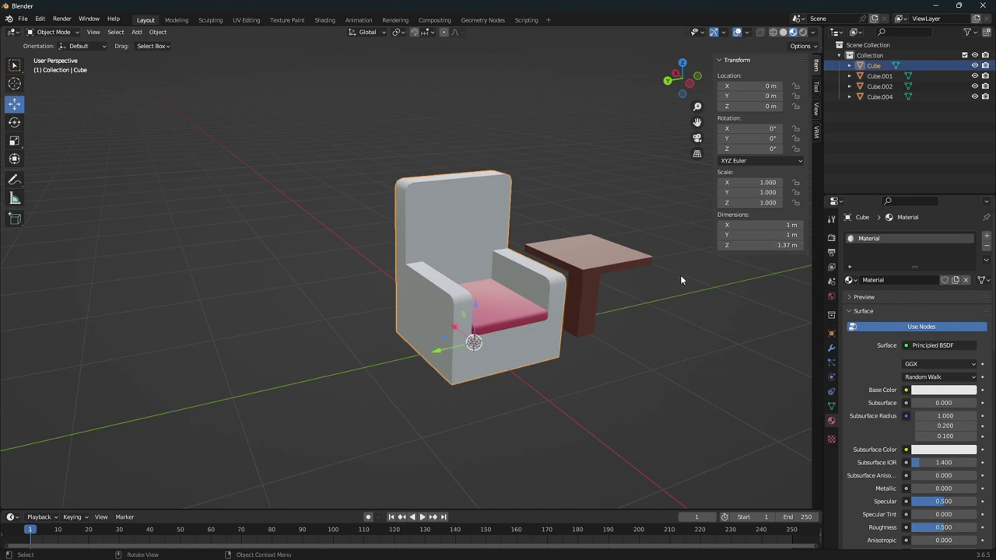
Step: Change the armchair's base colour to purple on the HSV wheel
left_click(925, 392)
mouse_move(900, 306)
left_mouse_down()
mouse_move(909, 298)
mouse_move(926, 308)
mouse_move(940, 295)
left_mouse_up()
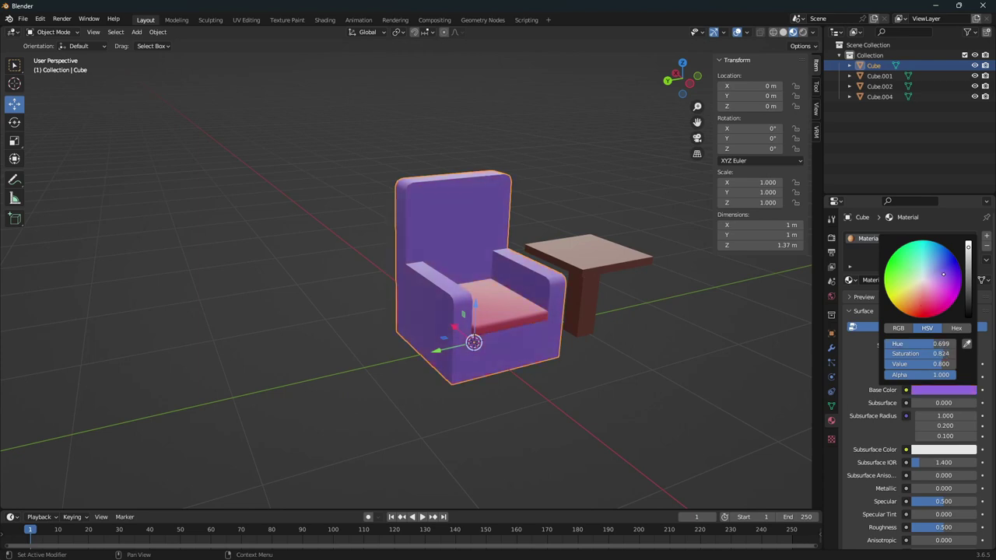
left_click(635, 419)
middle_click_drag(635, 419, 639, 370)
mouse_move(734, 301)
middle_mouse_down()
mouse_move(691, 393)
mouse_move(724, 367)
mouse_move(727, 348)
mouse_move(603, 327)
mouse_move(509, 228)
mouse_move(527, 211)
middle_mouse_up()
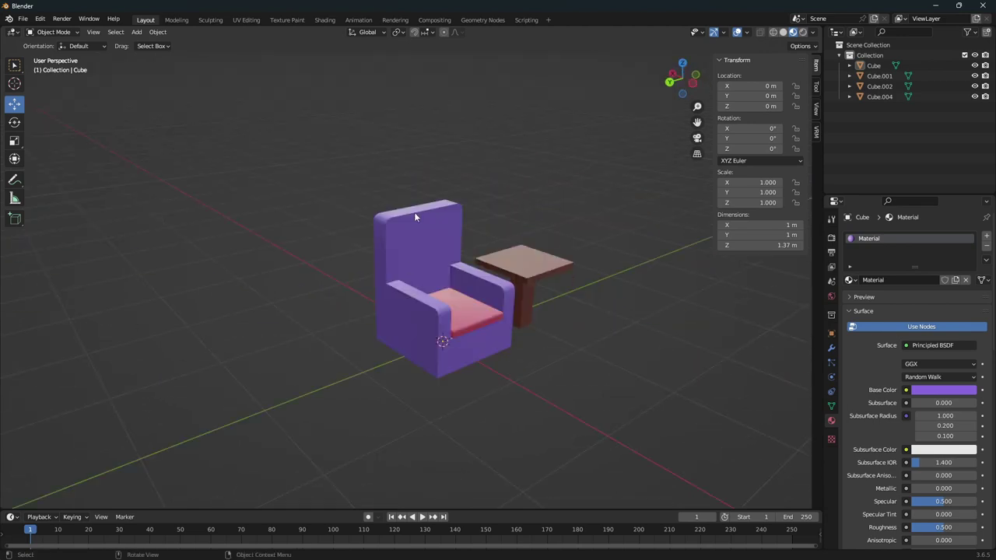
mouse_move(511, 314)
middle_mouse_down()
mouse_move(557, 340)
mouse_move(470, 347)
mouse_move(567, 345)
mouse_move(547, 356)
mouse_move(573, 348)
middle_mouse_up()
Step: Add a cylinder mesh, shrink it and slide it toward the side table
key("shift+a")
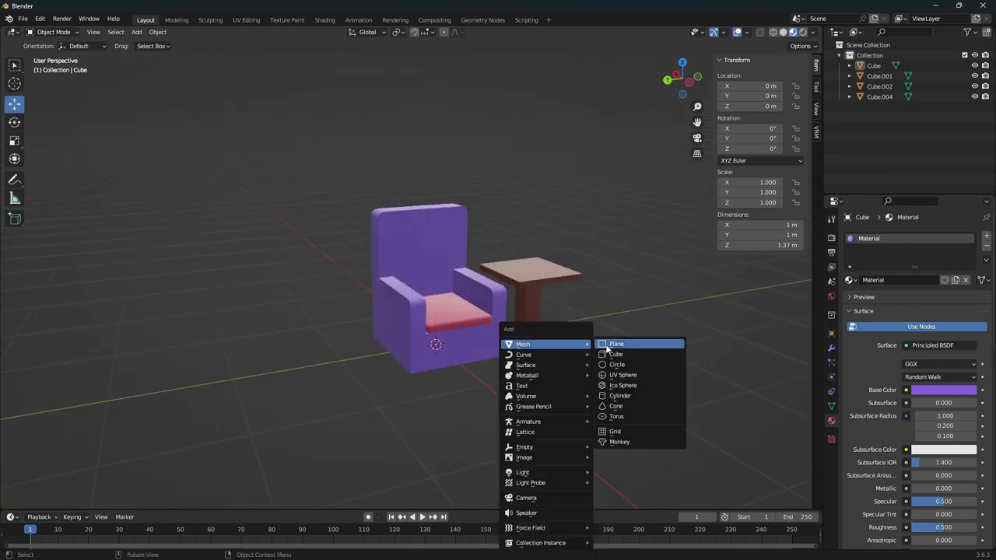
left_click(629, 396)
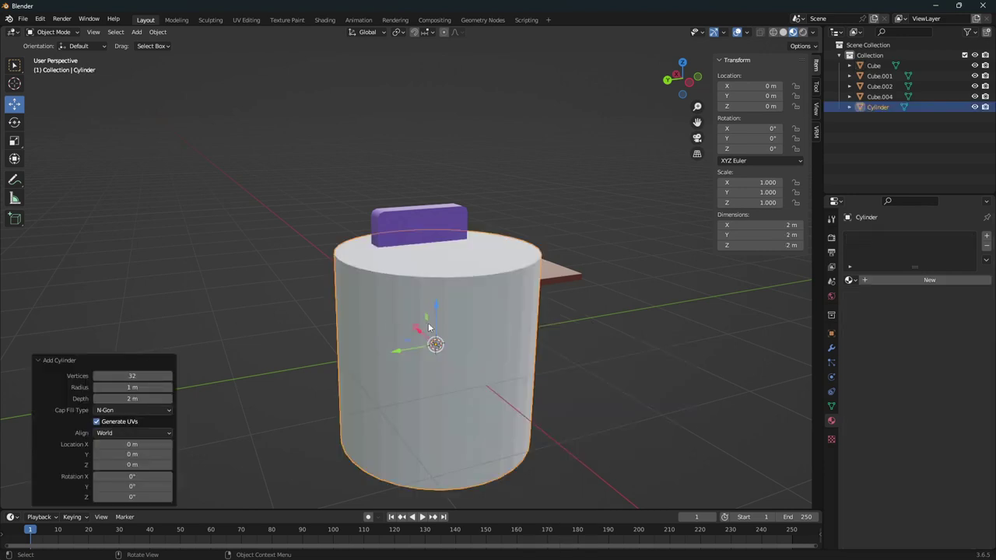
middle_click_drag(488, 326, 565, 319, "shift")
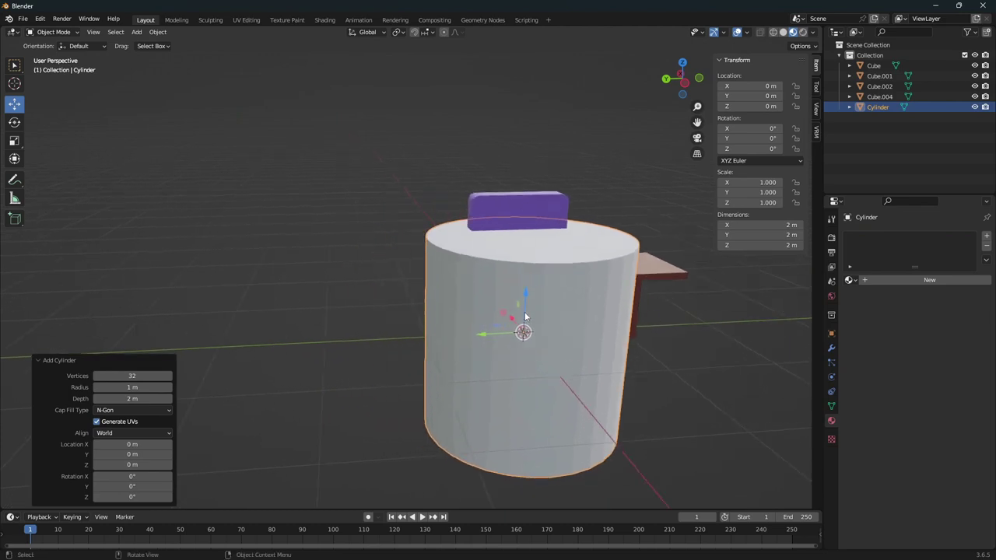
left_click_drag(525, 312, 565, 220)
middle_click_drag(565, 220, 489, 285)
left_click_drag(474, 261, 560, 270)
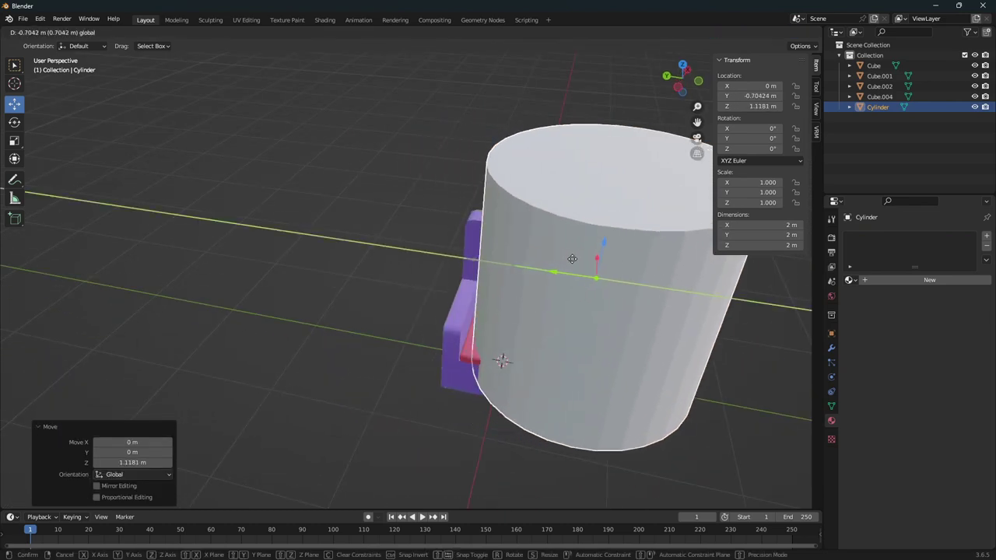
key("s")
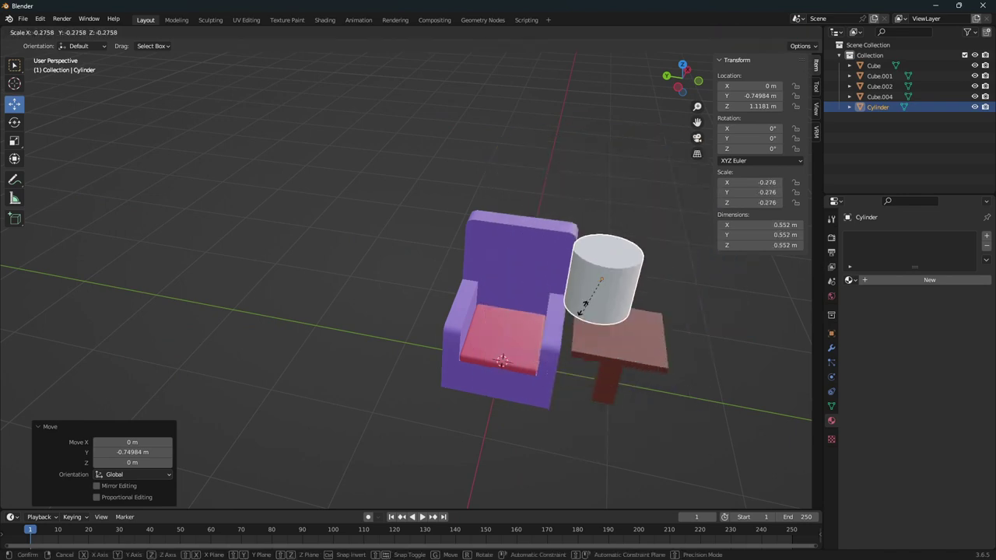
left_click(584, 311)
Step: In side orthographic view, scale the cylinder to vase size and move it over the table
key("ctrl+KP_3")
scroll(551, 317, "up", 3)
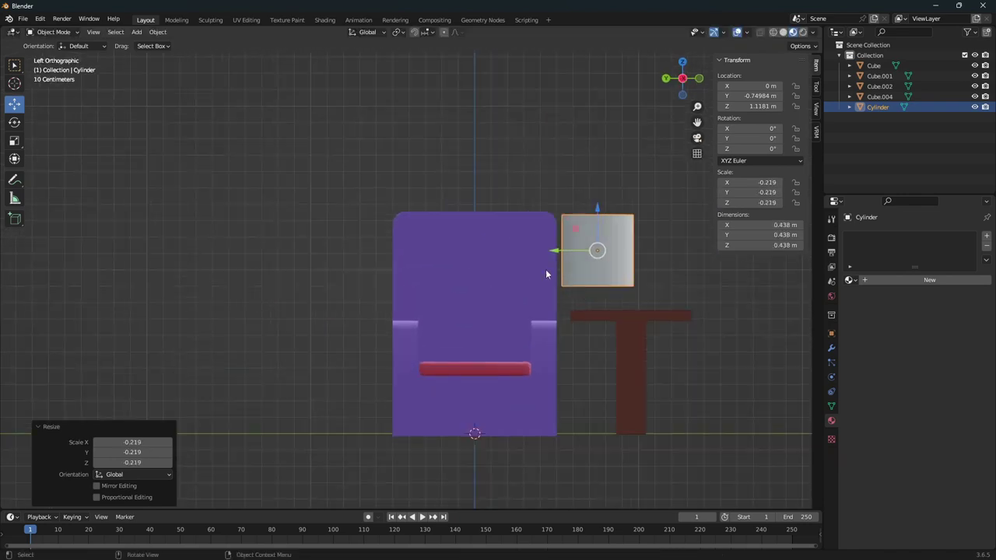
middle_click_drag(638, 335, 612, 319, "shift")
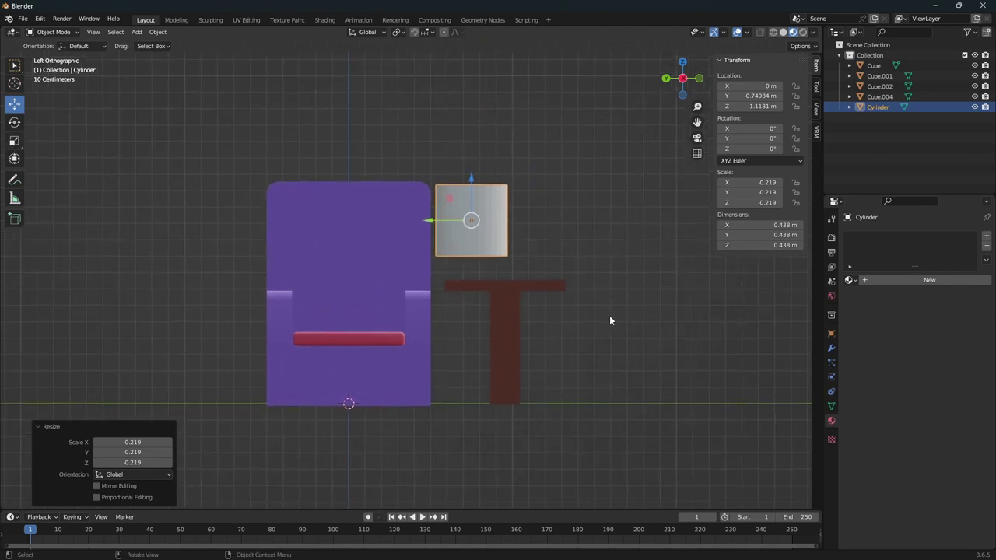
key("s")
left_click(557, 283)
left_click_drag(434, 222, 492, 235)
middle_click_drag(492, 235, 574, 262)
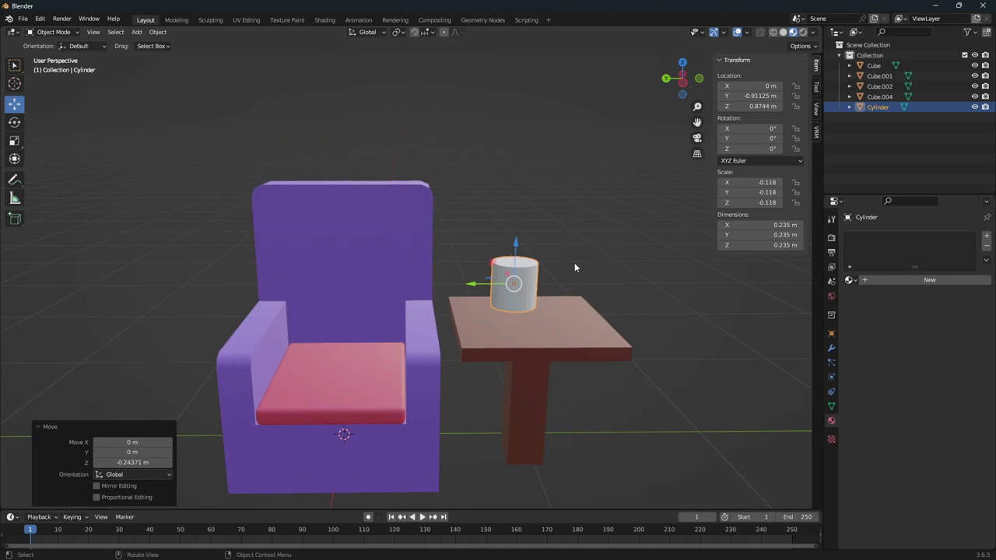
Step: Settle the 0.235 m cylinder onto the side table top, near the chair
key("ctrl+KP_3")
scroll(511, 257, "up", 3)
scroll(511, 257, "up", 1)
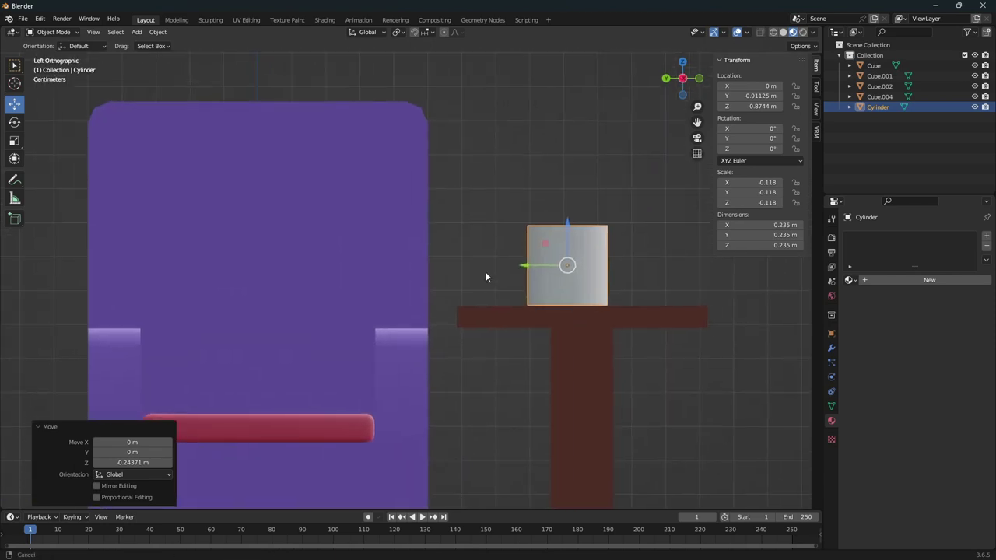
scroll(487, 273, "right", 3)
left_click_drag(461, 248, 458, 250)
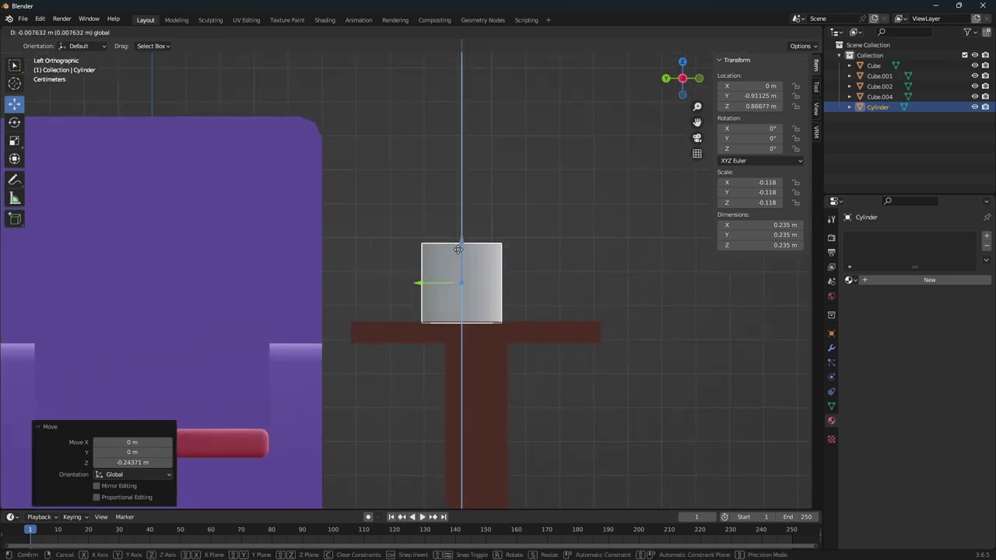
left_click_drag(459, 250, 458, 247)
middle_click_drag(458, 248, 470, 287)
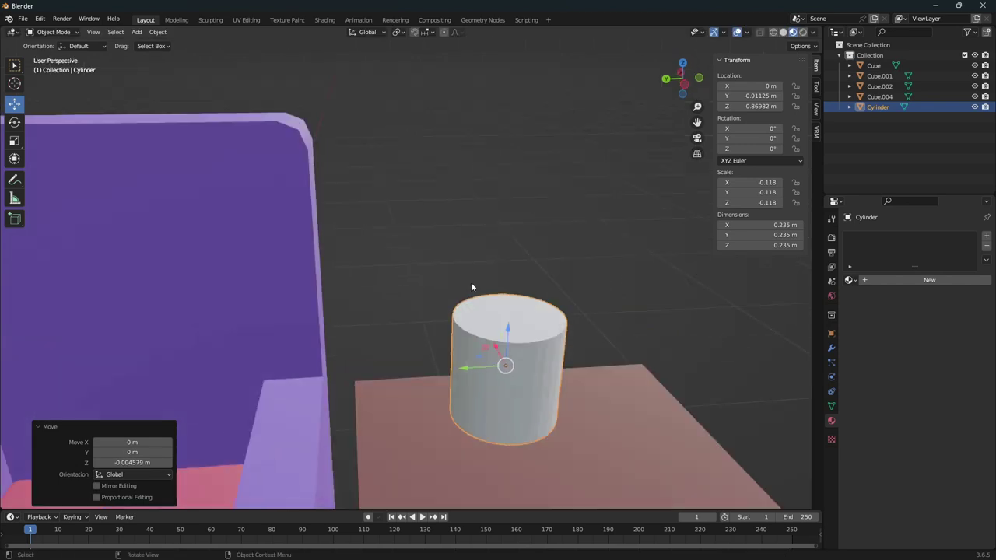
scroll(598, 360, "down", 5)
middle_click_drag(507, 314, 495, 312)
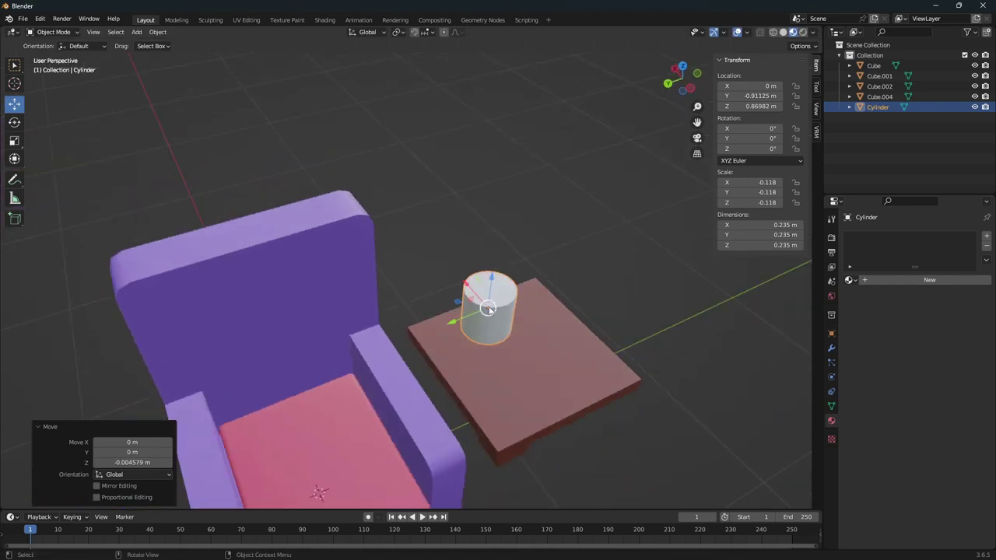
left_click_drag(476, 295, 467, 289)
mouse_move(467, 289)
middle_mouse_down()
mouse_move(471, 275)
mouse_move(406, 309)
middle_mouse_up()
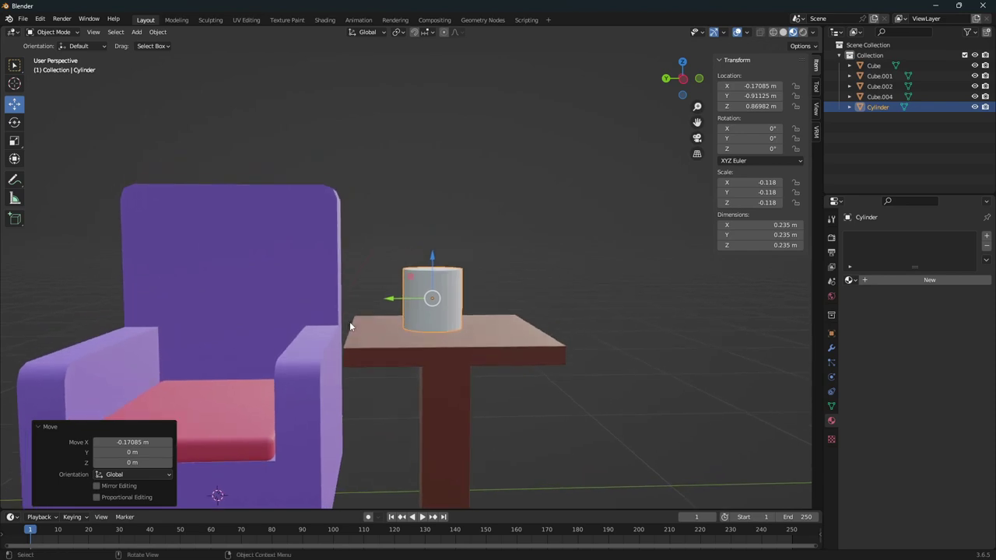
key("Tab")
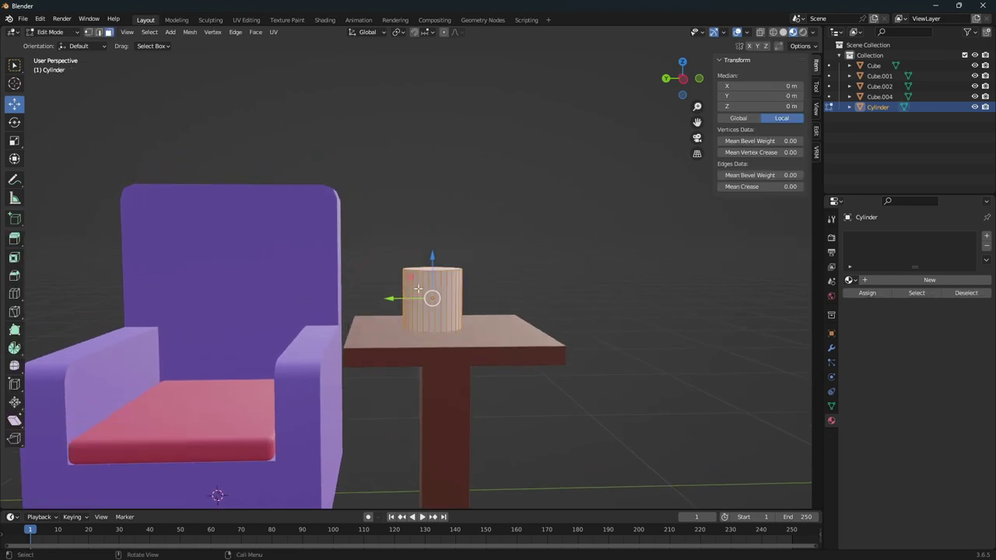
Step: Add a loop cut centred around the middle of the cylinder
left_click(14, 295)
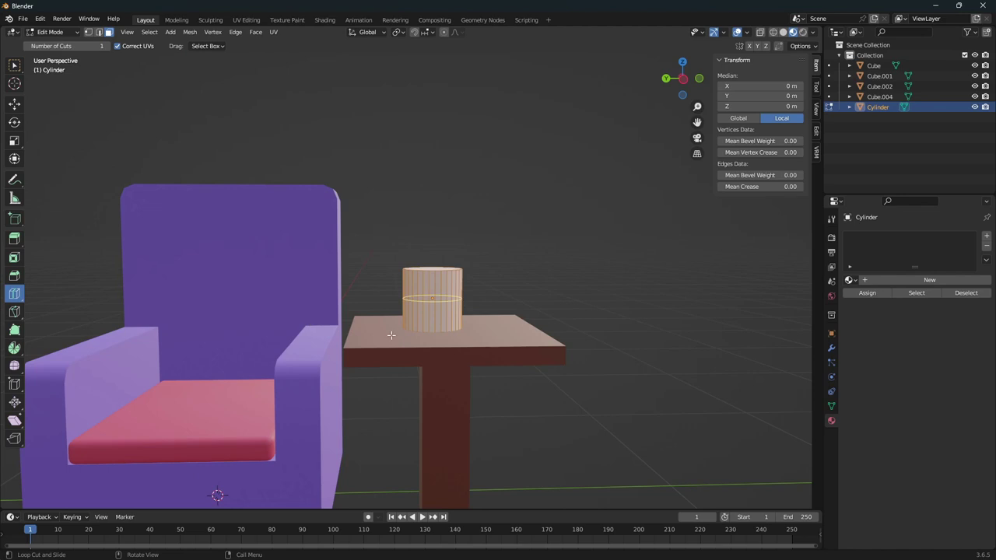
key("ctrl+KP_3")
left_click_drag(421, 285, 424, 299)
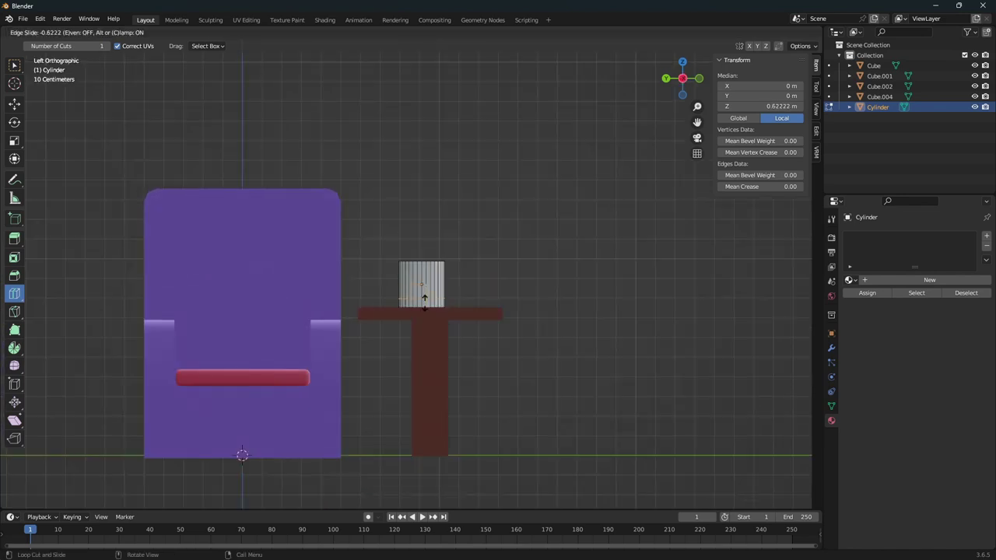
left_click(425, 300)
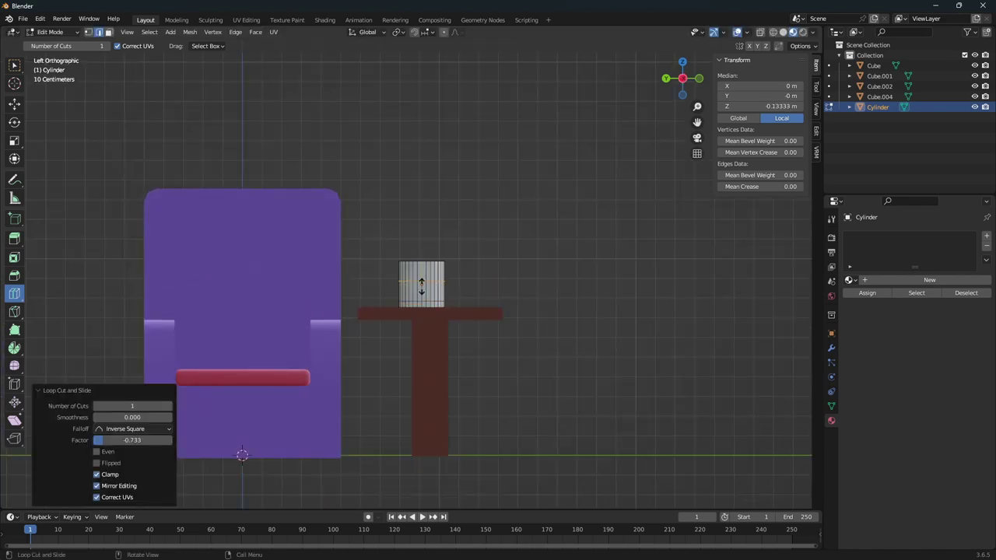
left_click_drag(421, 285, 427, 272)
scroll(427, 270, "up", 3)
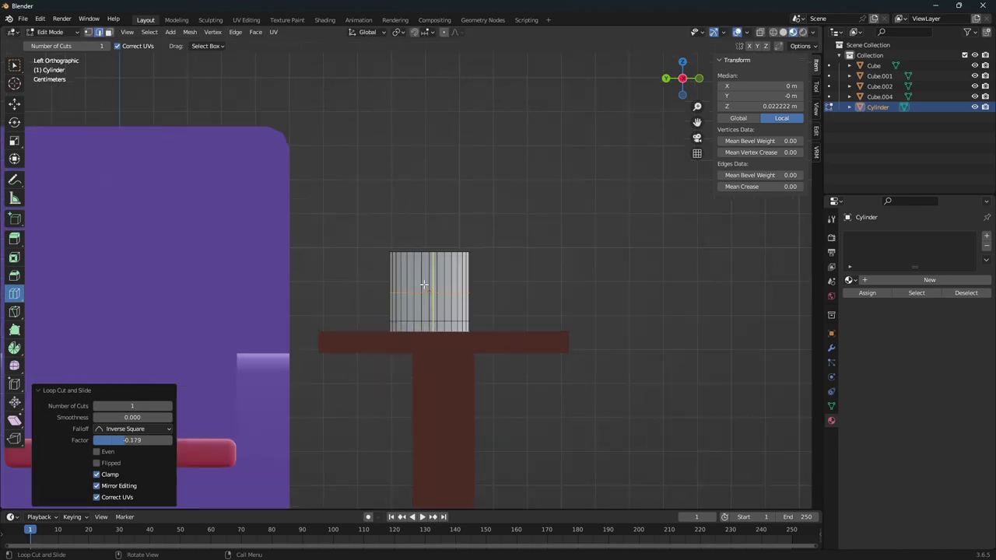
left_click(428, 269)
Step: Select the new edge loop and scale it to 0.486 on X and Y
left_click(14, 104)
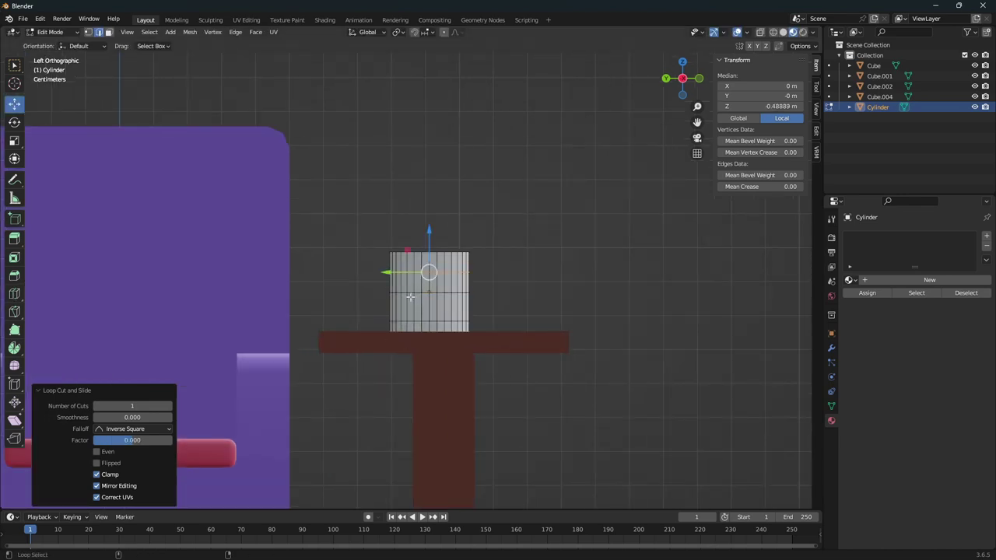
left_click(409, 292, "alt")
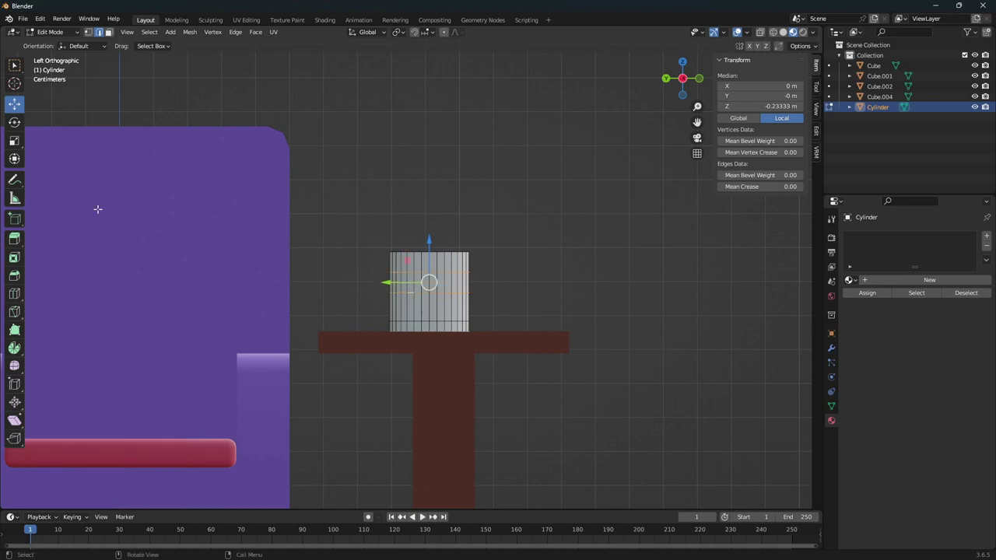
left_click(15, 141)
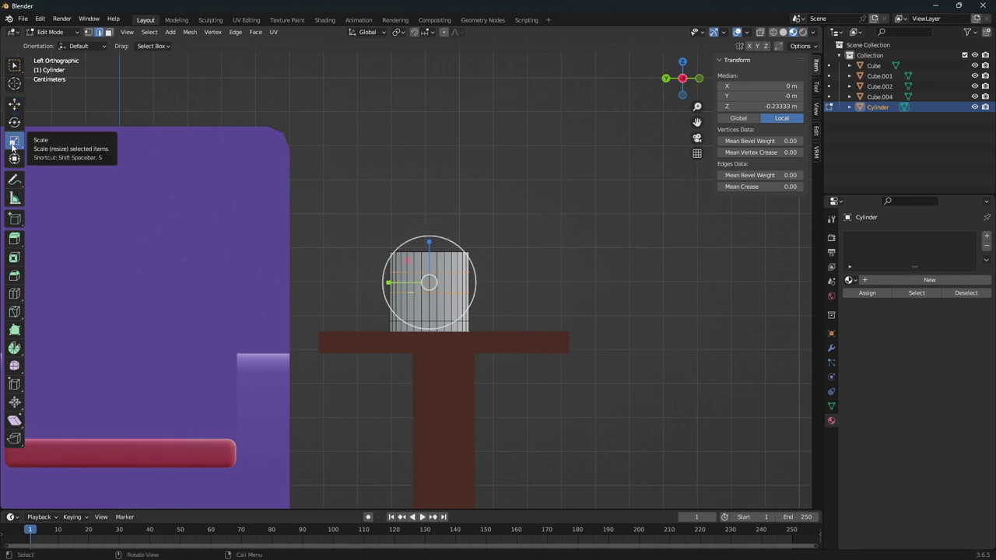
middle_click_drag(405, 311, 422, 343)
left_click_drag(419, 353, 436, 356)
middle_click_drag(437, 356, 442, 359)
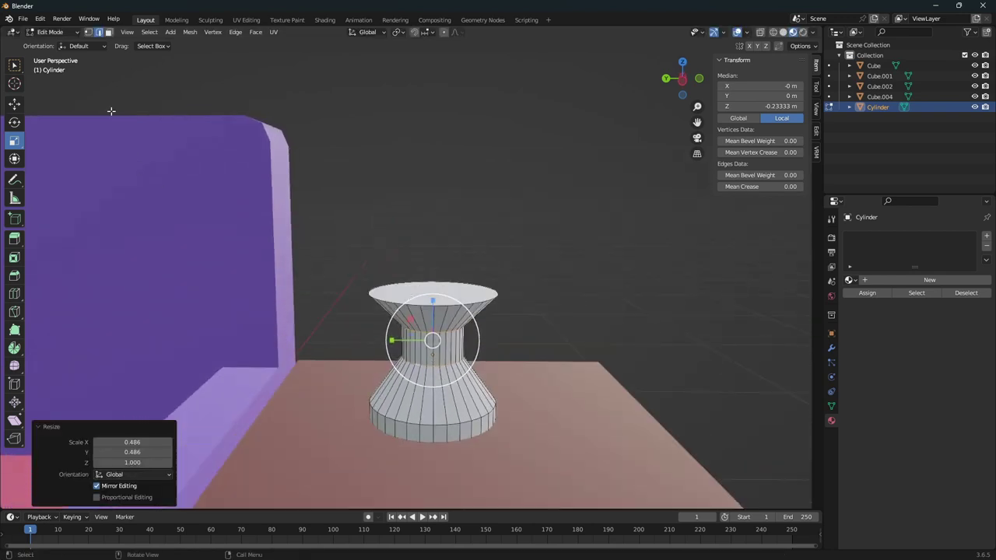
key("alt+a")
Step: Select the cylinder's top face and extrude it upward
left_click(434, 307)
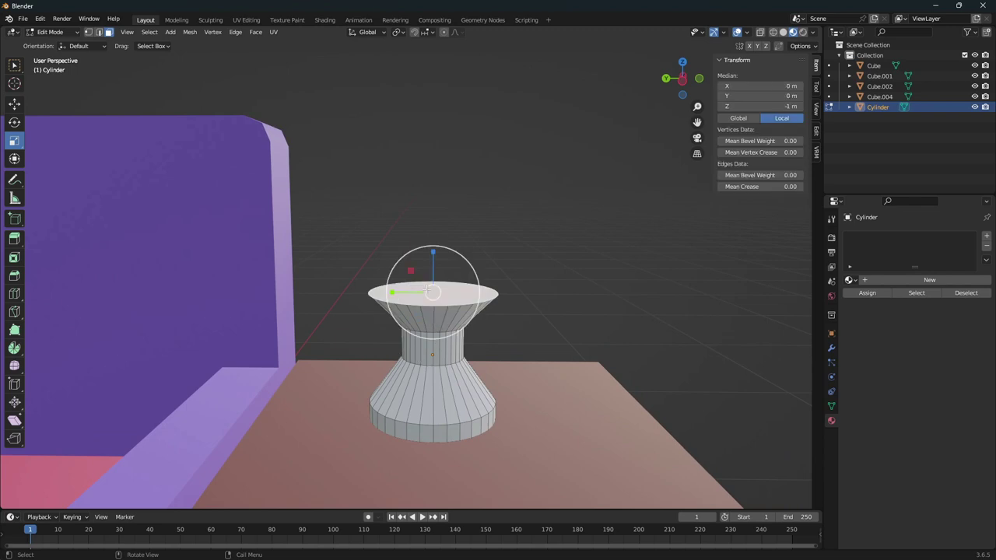
left_click(10, 107)
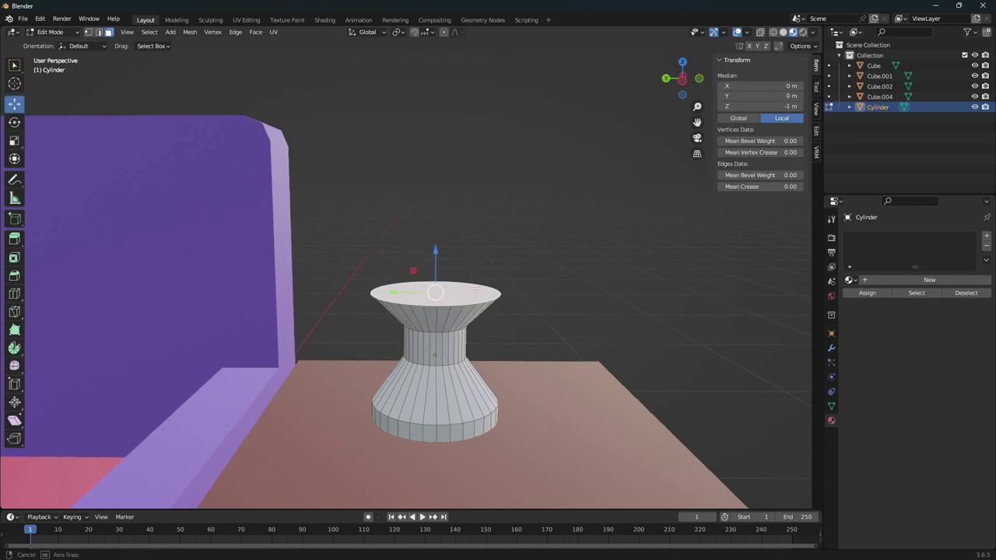
middle_click_drag(459, 257, 471, 260)
key("e")
left_click(474, 260)
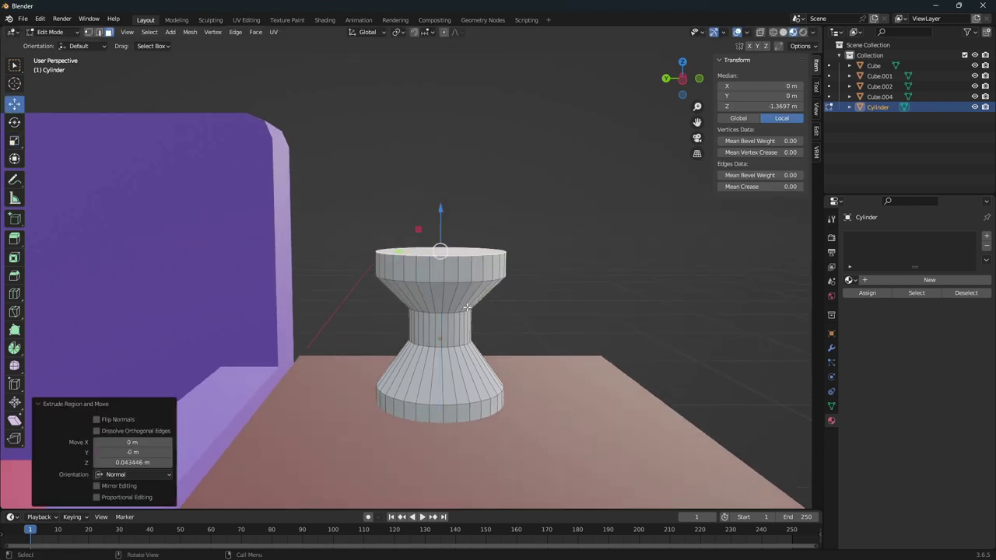
middle_click_drag(475, 261, 305, 180)
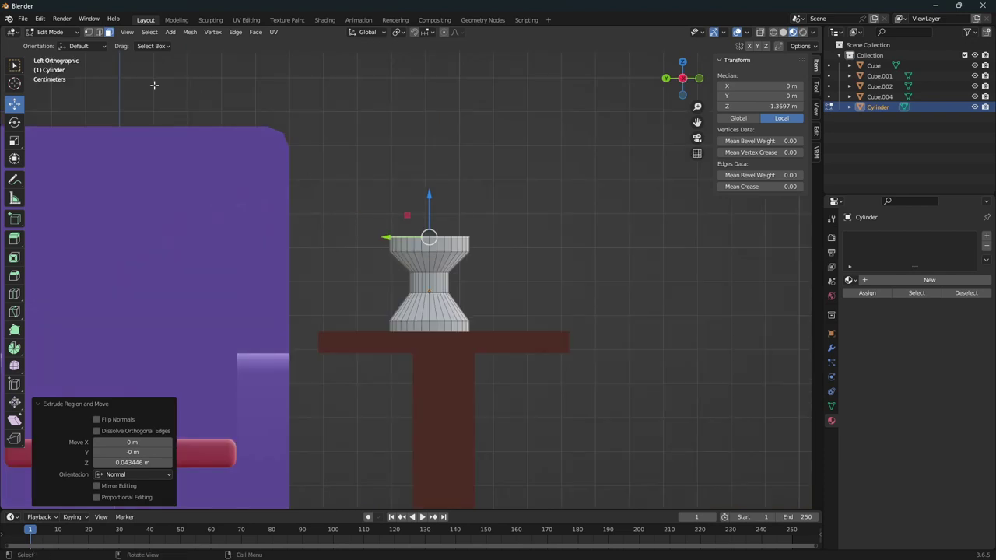
Step: Lower the middle loop 0.050369 m along Z, then reselect the top face
left_click(411, 288, "alt")
key("g")
key("z")
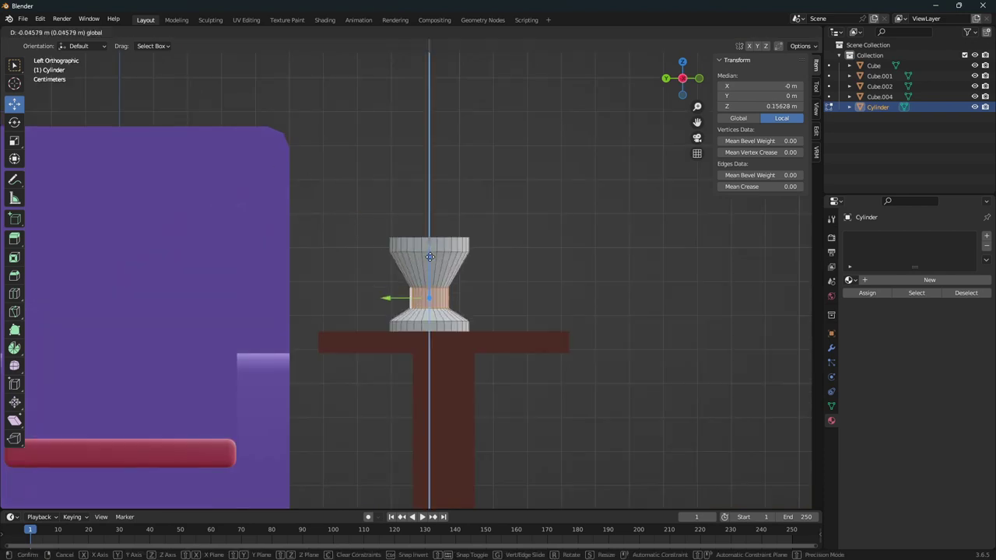
left_click(430, 257)
mouse_move(430, 257)
middle_mouse_down()
mouse_move(450, 277)
mouse_move(511, 274)
middle_mouse_up()
left_click(450, 277)
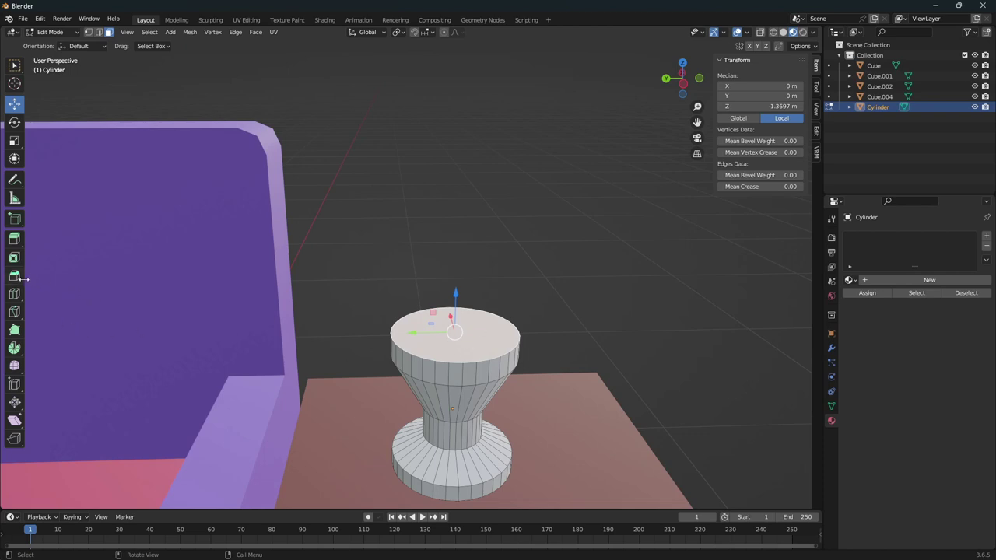
left_click(14, 257)
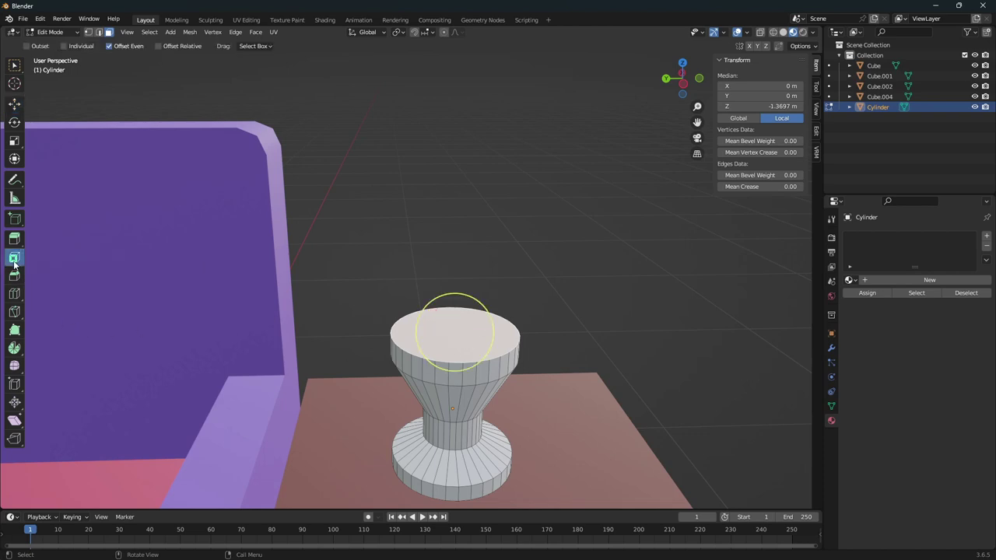
Step: Inset the vase's top face by 0.1723 m
left_click_drag(467, 296, 454, 316)
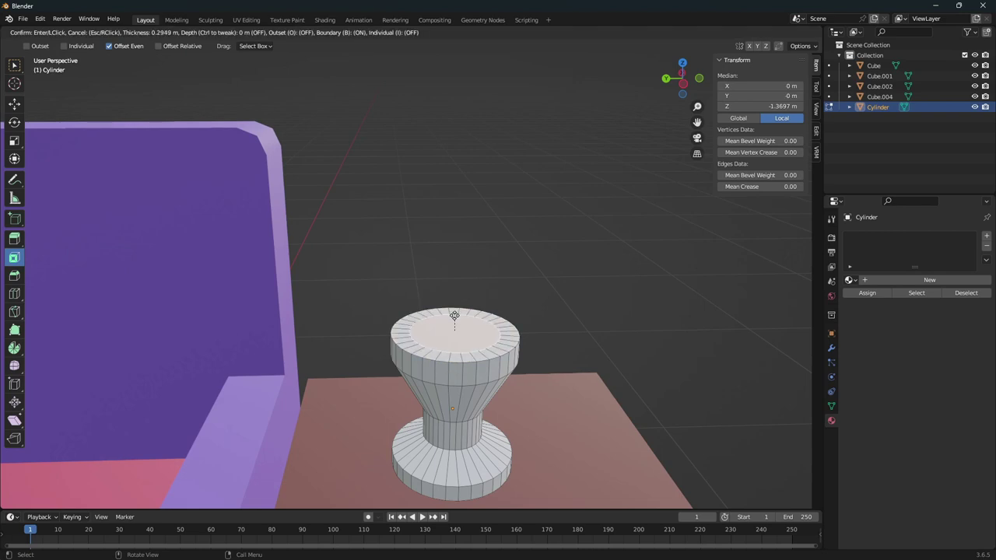
left_click_drag(457, 305, 457, 305)
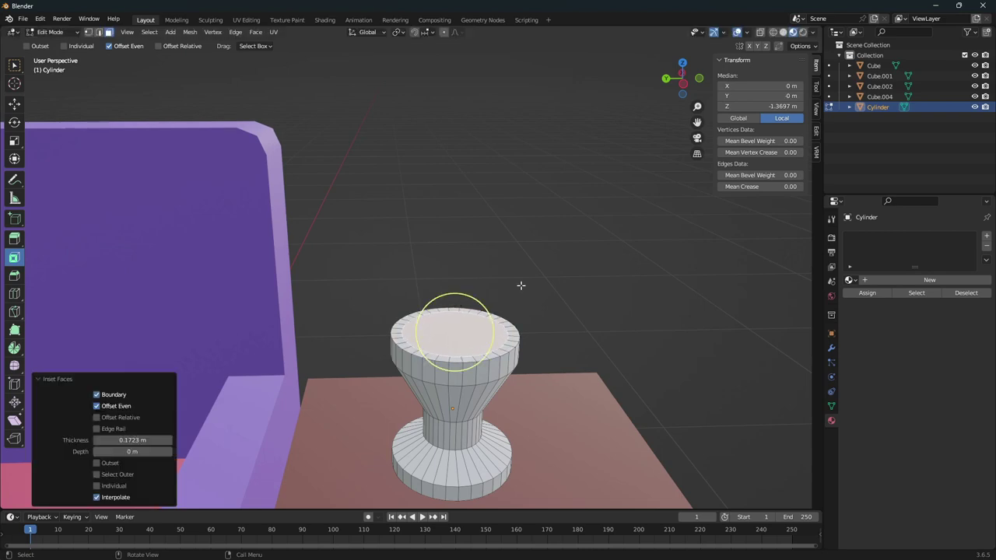
left_click(15, 104)
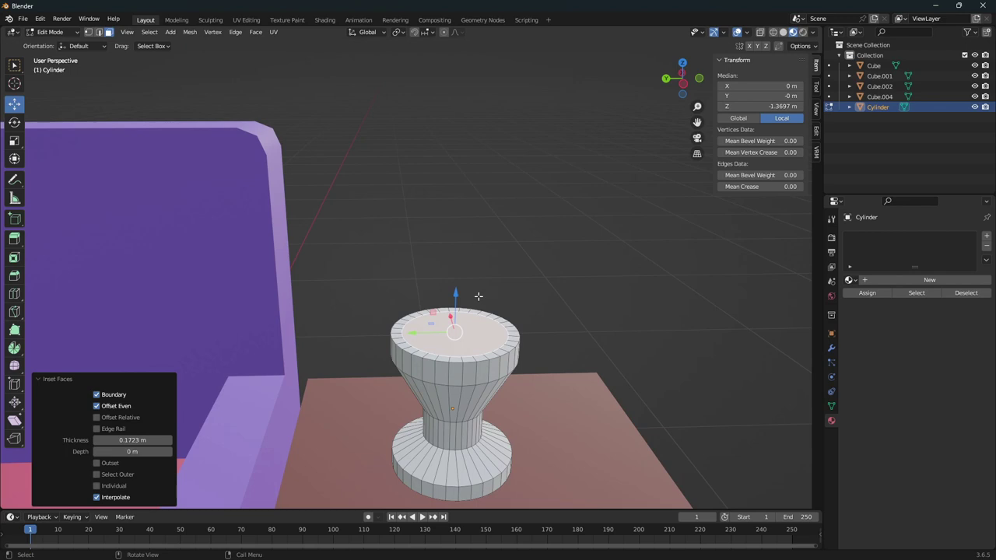
middle_click_drag(478, 296, 458, 278)
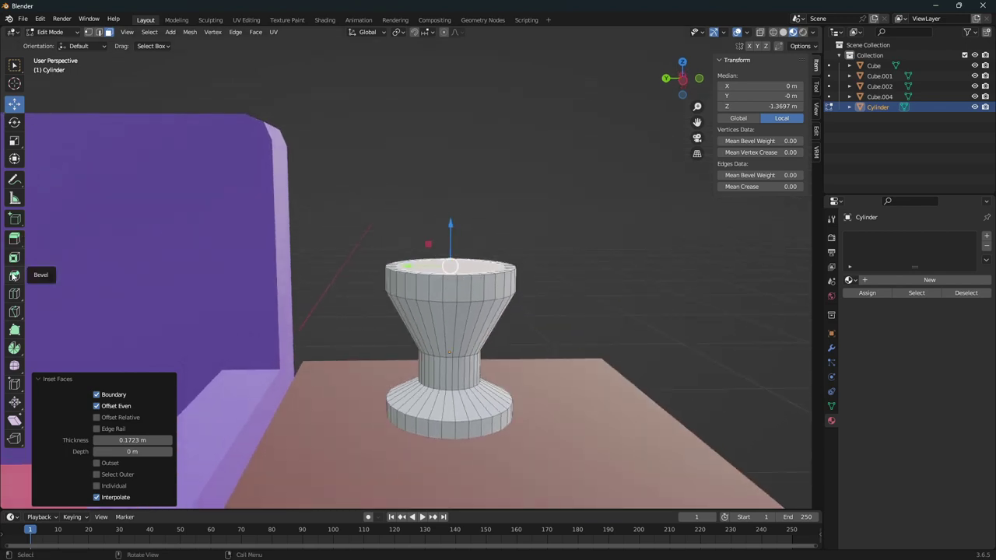
Step: Extrude the inset face 0.054456 m downward and view it in wireframe
left_click(11, 245)
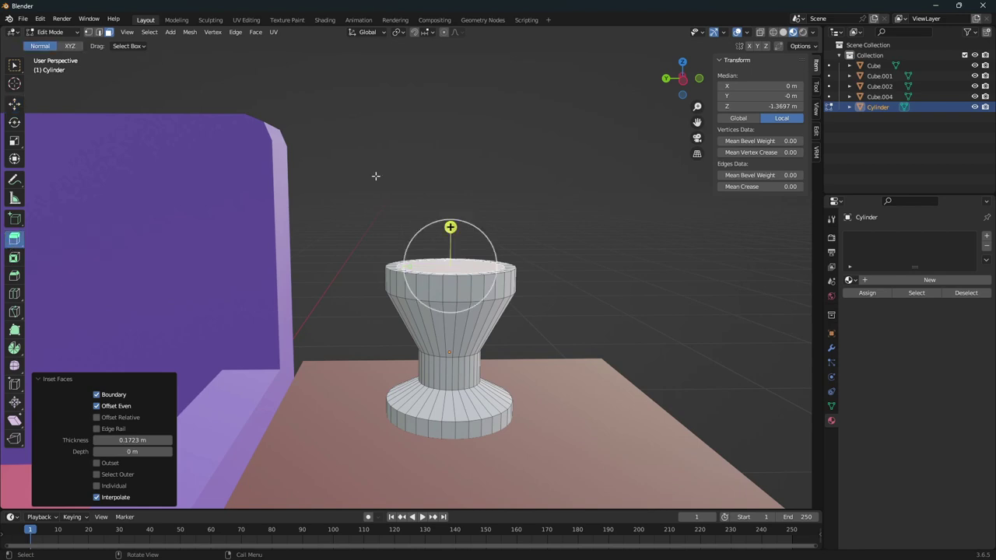
key("e")
left_click(450, 256)
key("ctrl+KP_3")
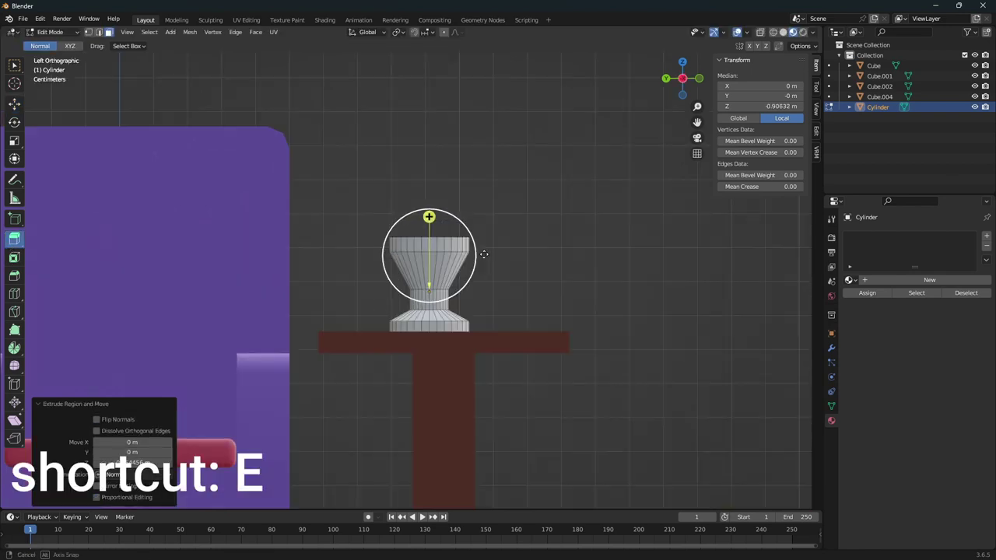
middle_click_drag(642, 321, 634, 305)
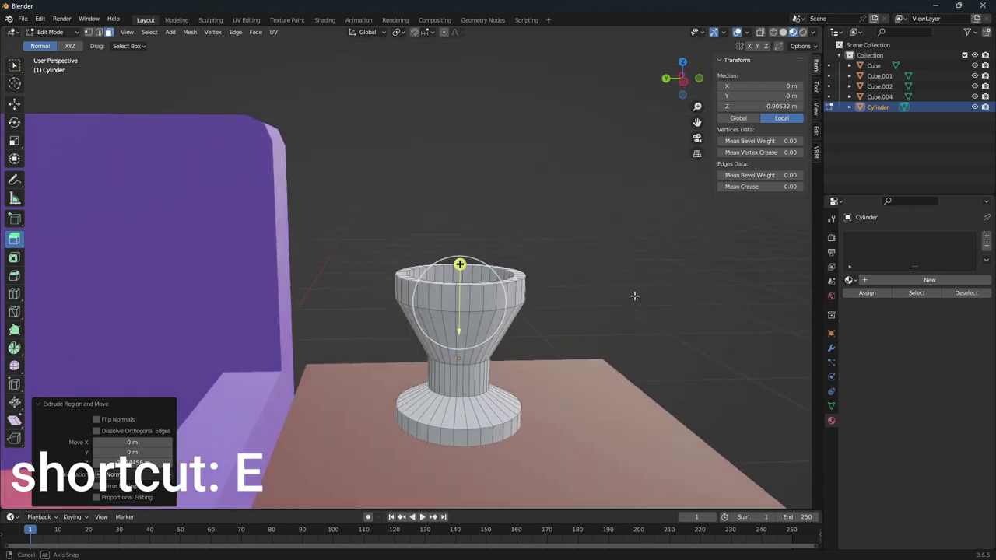
middle_click_drag(634, 305, 629, 279)
scroll(412, 176, "up", 2)
scroll(324, 297, "up", 3)
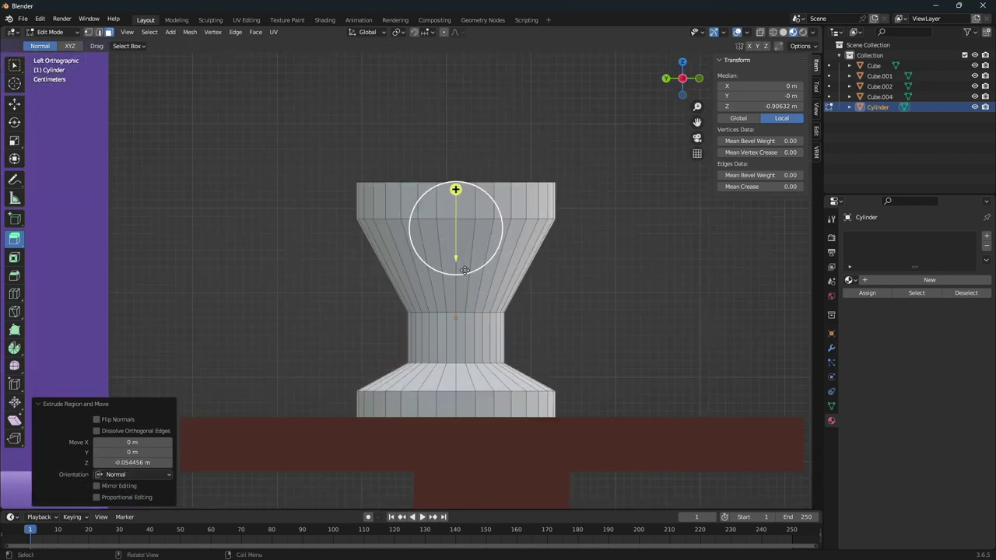
left_click(773, 33)
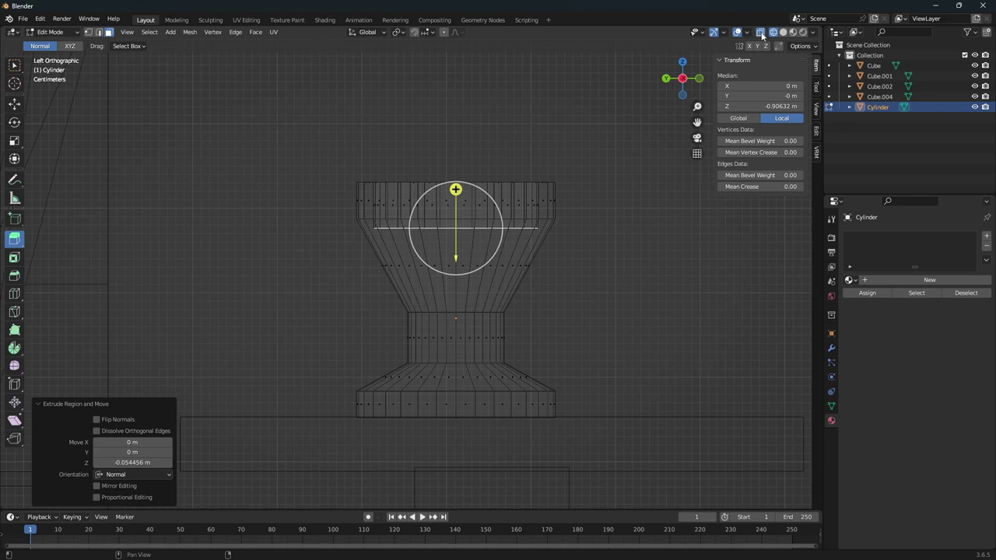
Step: Push the inner loop about 0.11 m deeper into the vase along Z
scroll(531, 206, "up", 2)
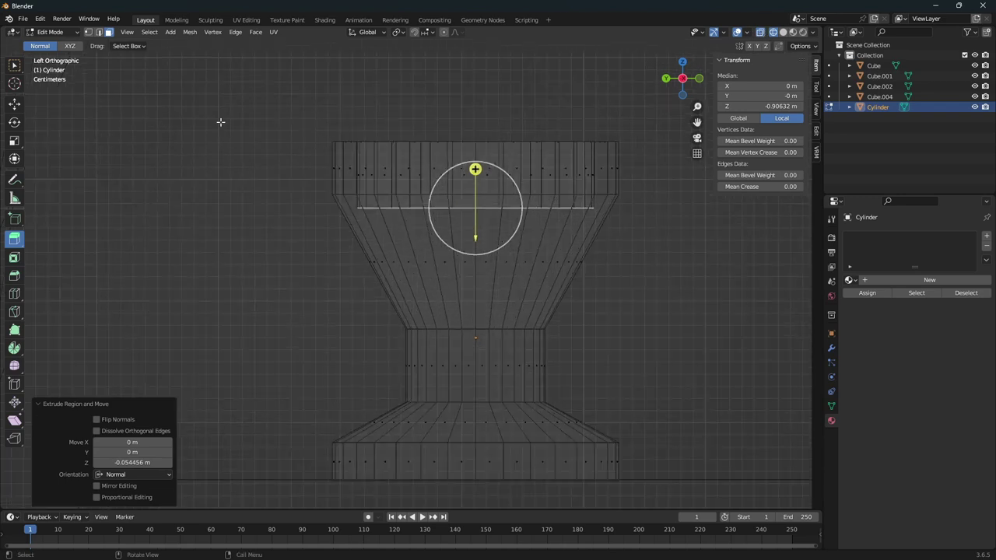
left_click(14, 104)
left_click_drag(472, 167, 475, 153)
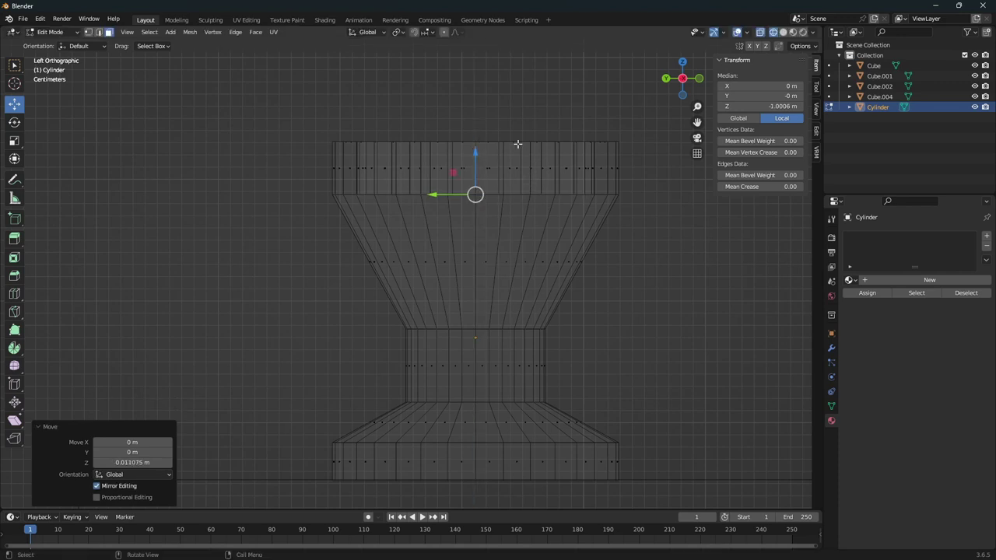
key("g")
key("z")
key("z")
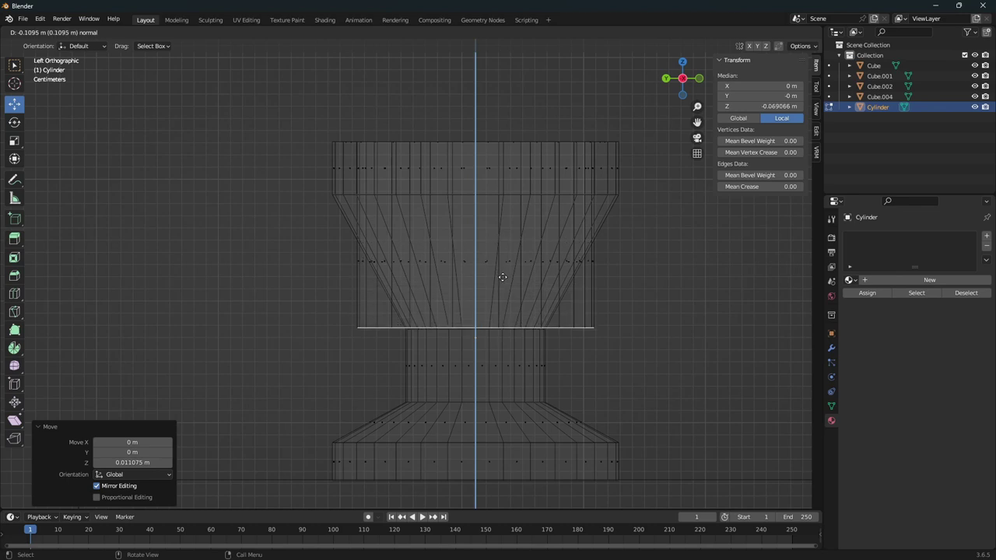
left_click(502, 277)
Step: Scale the inner loop to 0.428, extrude it further down, and return to solid shading
key("s")
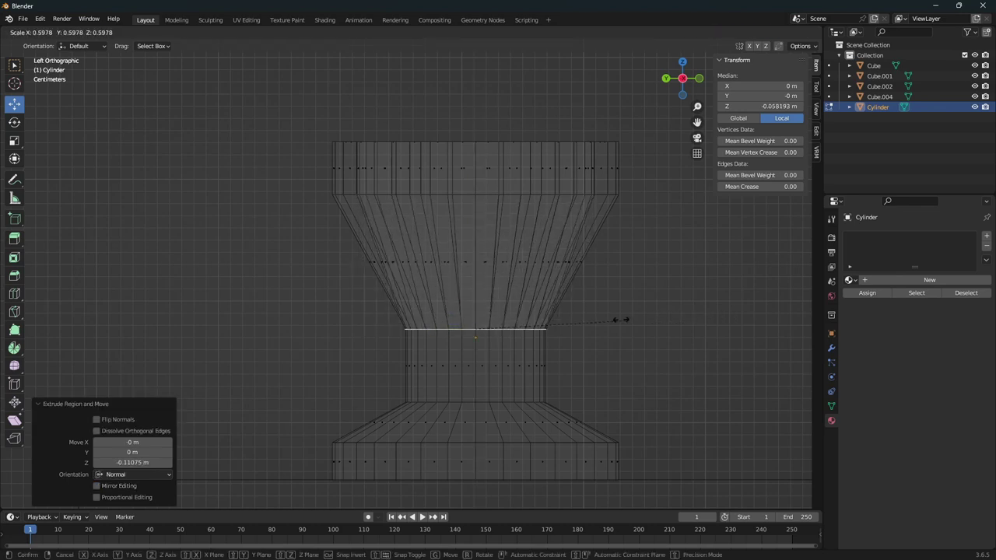
left_click(582, 313)
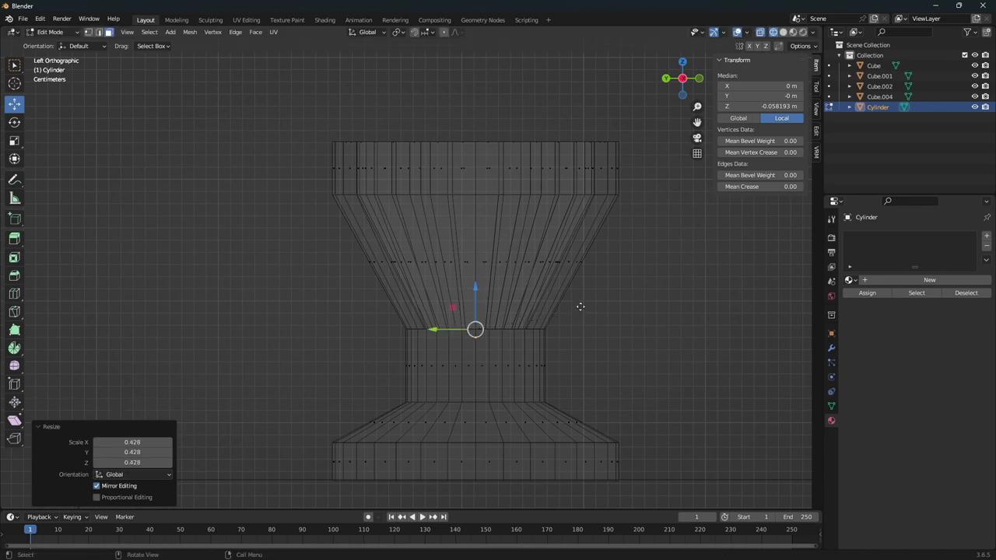
key("e")
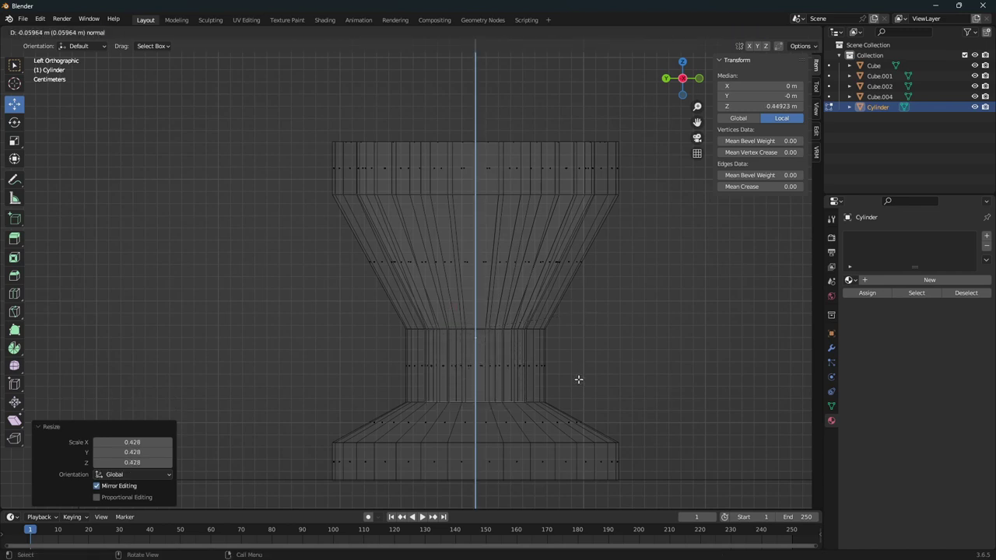
left_click(578, 379)
middle_click_drag(580, 309, 704, 174)
scroll(580, 308, "down", 5)
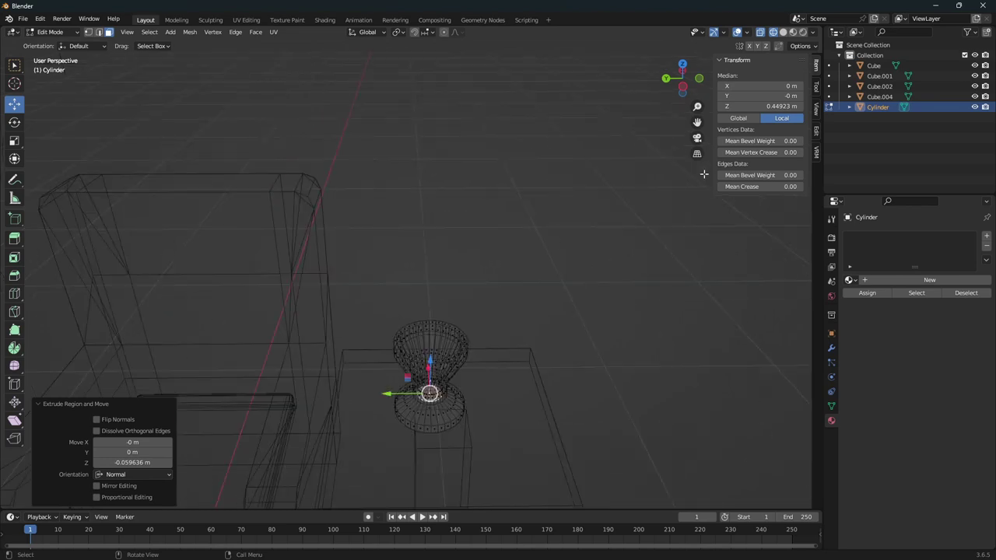
left_click(783, 32)
mouse_move(493, 302)
middle_mouse_down()
mouse_move(493, 311)
mouse_move(497, 288)
mouse_move(498, 305)
middle_mouse_up()
Step: Apply Shade Smooth to the vase in Object Mode
key("Tab")
scroll(576, 347, "down", 3)
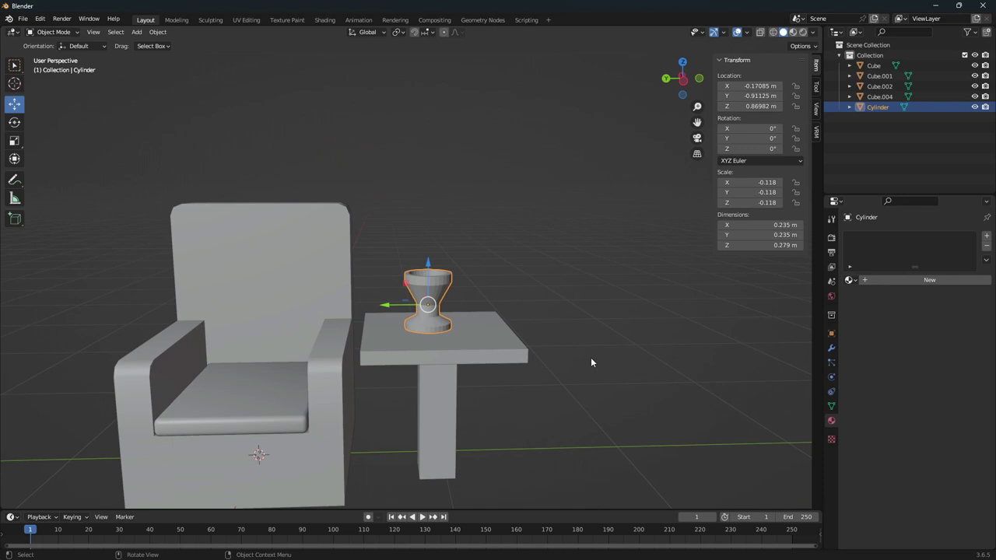
right_click(420, 303)
left_click(366, 361)
scroll(445, 263, "up", 3)
scroll(445, 262, "up", 4)
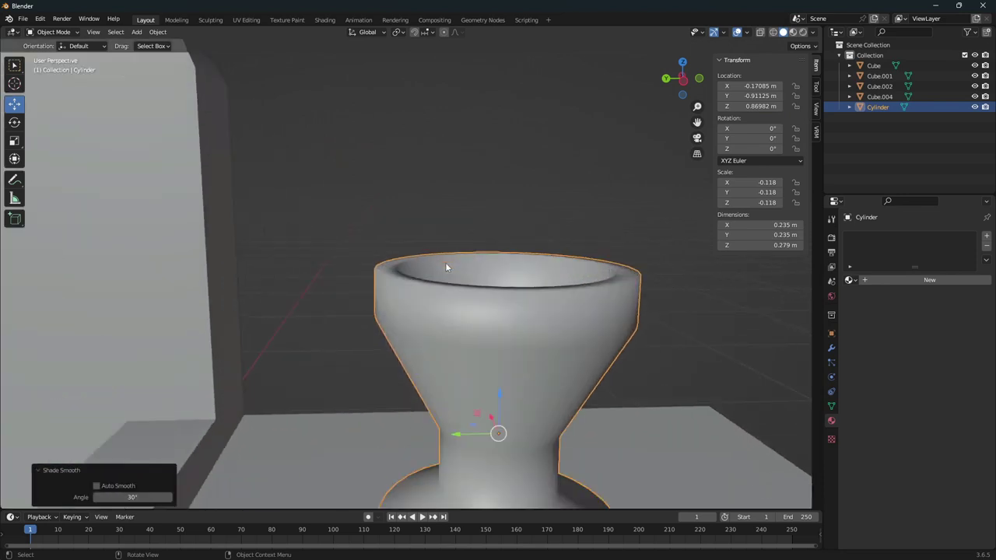
scroll(628, 320, "down", 2)
middle_click_drag(610, 263, 582, 271)
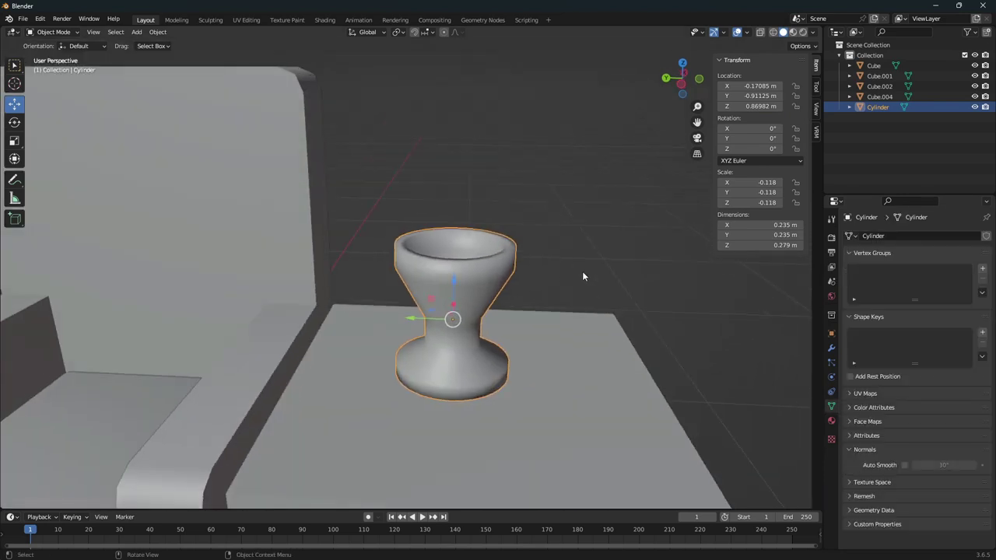
Step: Enable 30° Auto Smooth on the vase, then bring up the Add menu
left_click(903, 464)
mouse_move(502, 308)
middle_mouse_down()
mouse_move(505, 320)
mouse_move(528, 231)
middle_mouse_up()
left_click(527, 230)
mouse_move(511, 313)
middle_mouse_down()
mouse_move(508, 334)
mouse_move(540, 271)
middle_mouse_up()
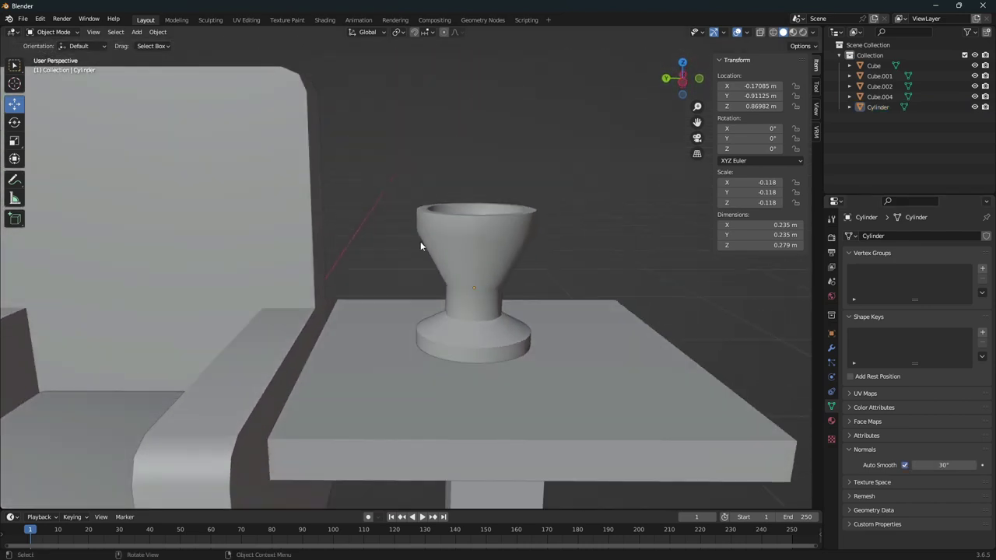
scroll(466, 217, "down", 4)
middle_click_drag(450, 298, 451, 295)
scroll(593, 330, "down", 3)
mouse_move(593, 330)
middle_mouse_down()
mouse_move(619, 364)
mouse_move(590, 361)
middle_mouse_up()
key("shift+a")
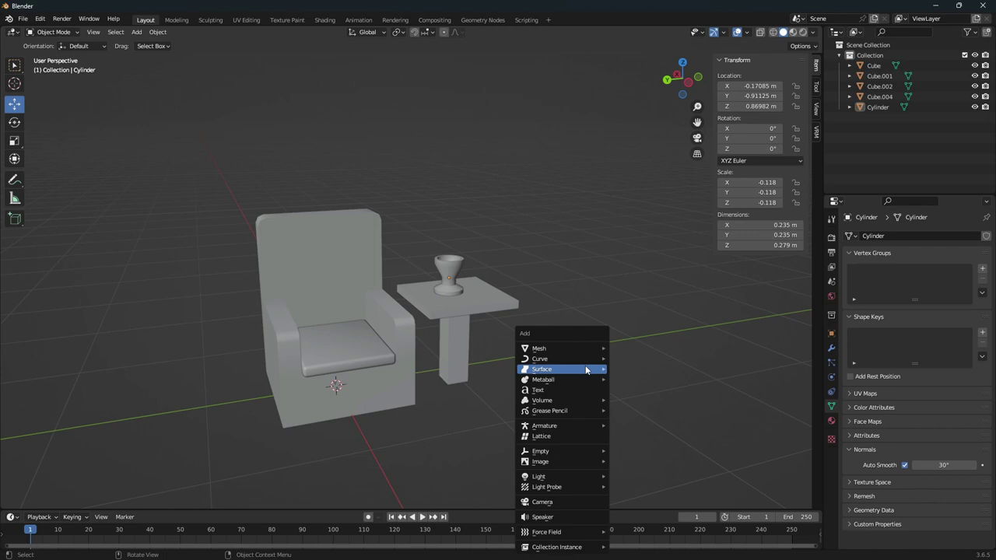
mouse_move(561, 348)
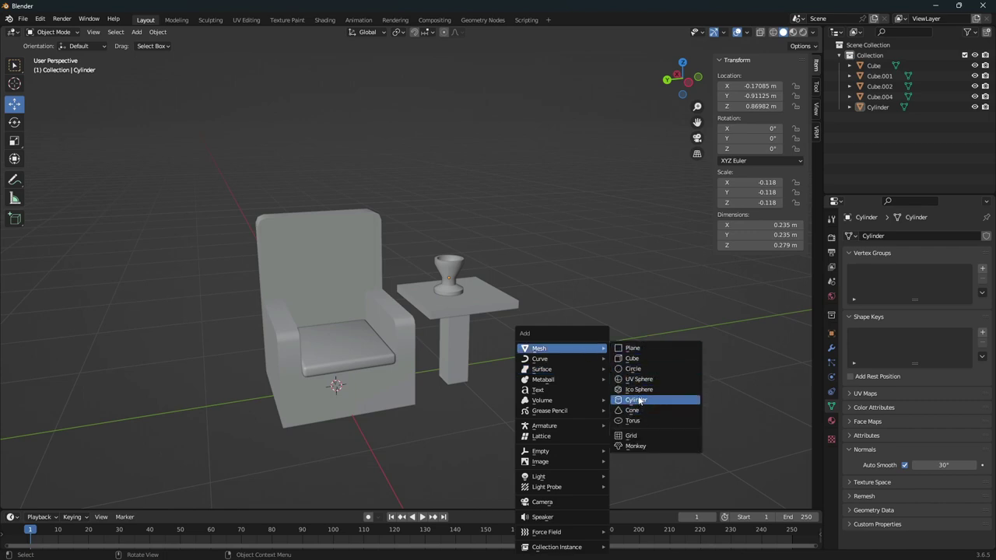
Step: Add a UV sphere and scale it down to 0.206
left_click(639, 379)
scroll(550, 371, "down", 2)
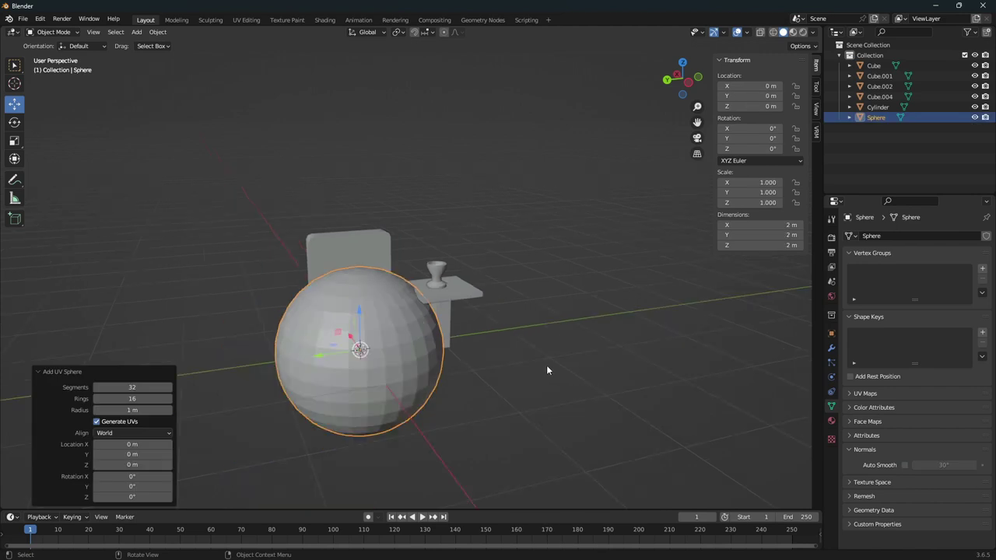
key("s")
left_click(366, 343)
Step: Move the sphere along Z, Y and X so it rests centred on the armchair seat
key("g")
key("z")
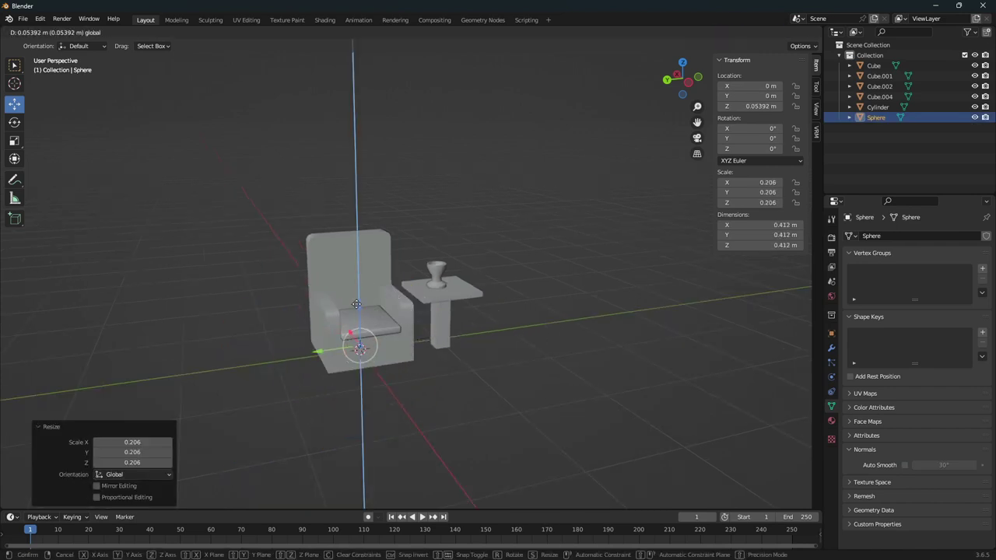
left_click(359, 272)
key("g")
key("y")
left_click(366, 310)
middle_click_drag(365, 309, 378, 311)
key("g")
key("x")
left_click(373, 312)
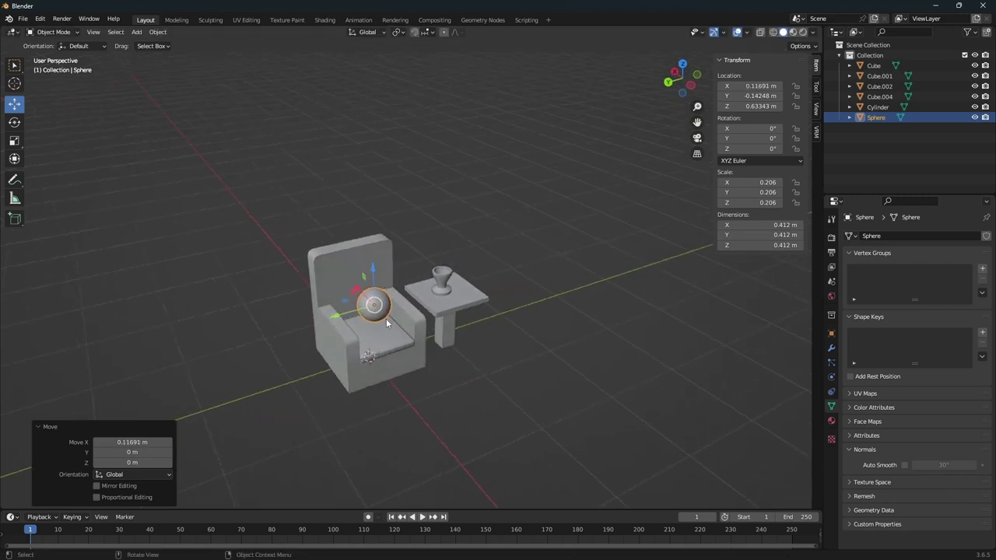
Step: Apply Shade Smooth to the sphere, deselect it, and bring up the Add menu again
key("Tab")
key("Tab")
right_click(379, 310)
left_click(382, 308)
left_click(514, 373)
mouse_move(529, 381)
middle_mouse_down()
mouse_move(560, 402)
mouse_move(534, 389)
mouse_move(565, 383)
middle_mouse_up()
key("shift+a")
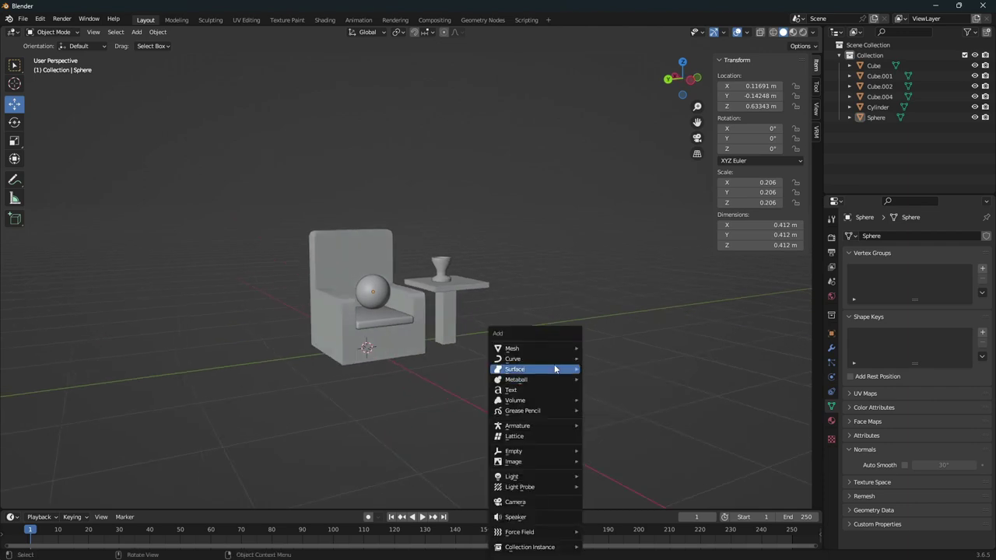
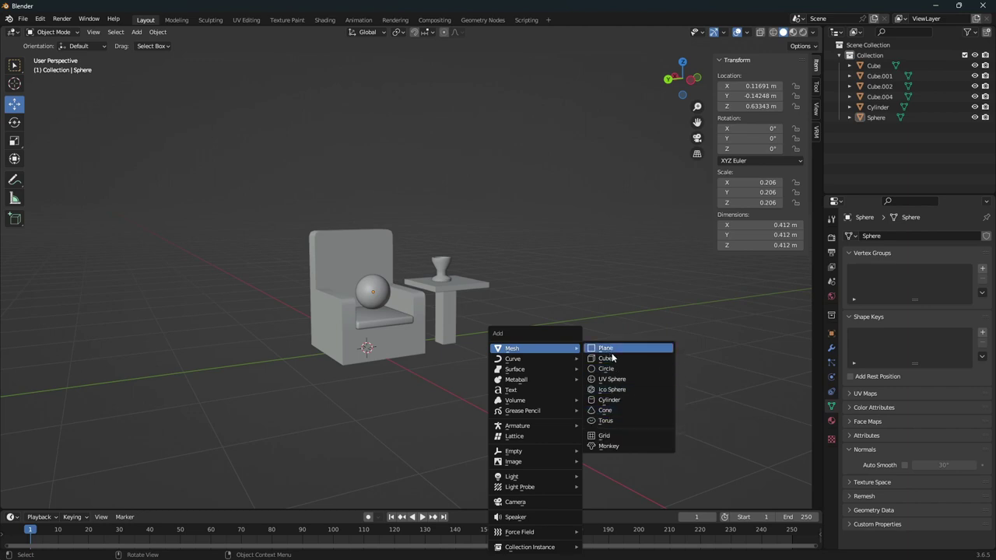
Step: Add a Suzanne monkey head and raise it above the chair to about Z 1.57 m
left_click(626, 445)
middle_click_drag(627, 445, 351, 315)
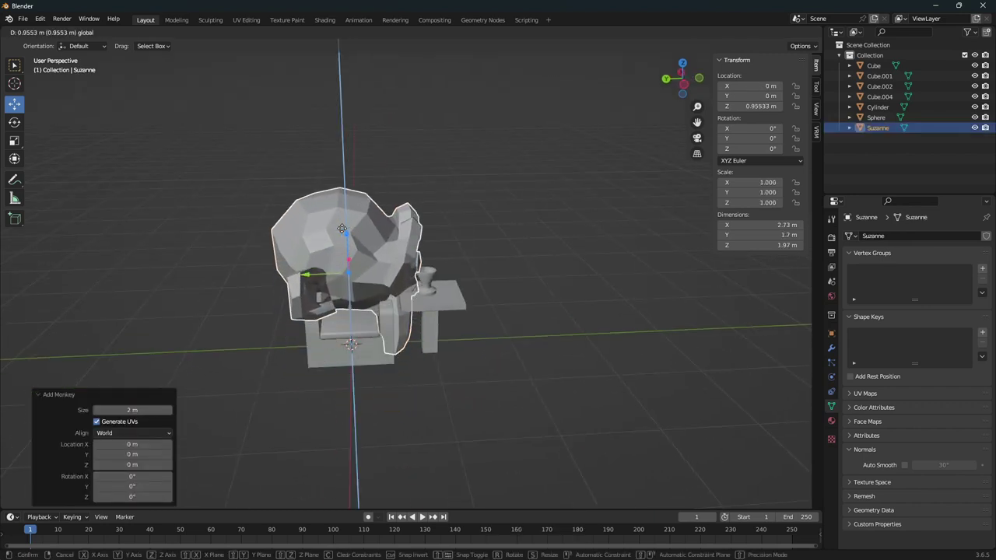
left_click_drag(352, 315, 351, 222)
middle_click_drag(352, 221, 430, 243)
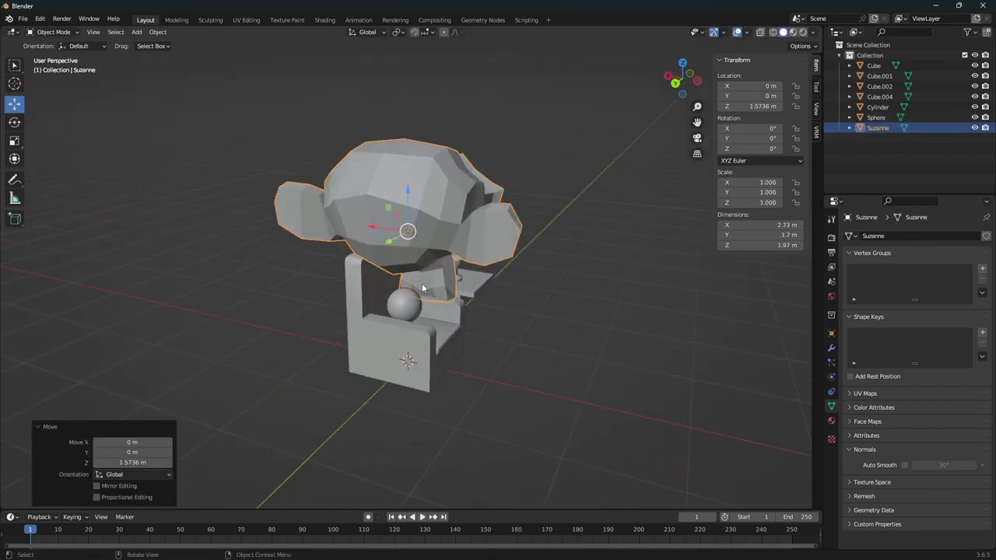
Step: Rotate the monkey head -90° around the Z axis
left_click(14, 122)
left_click_drag(383, 240, 337, 245)
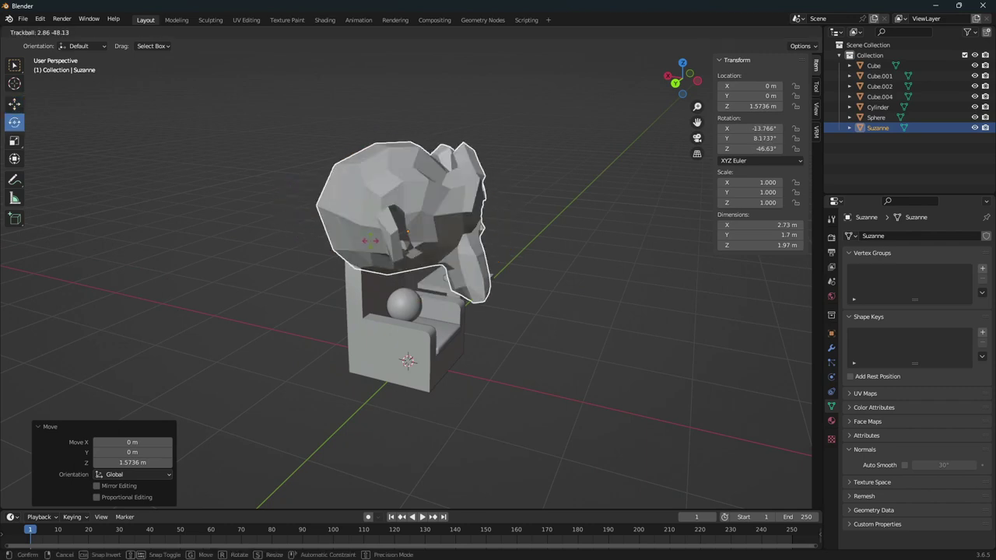
right_click(337, 244)
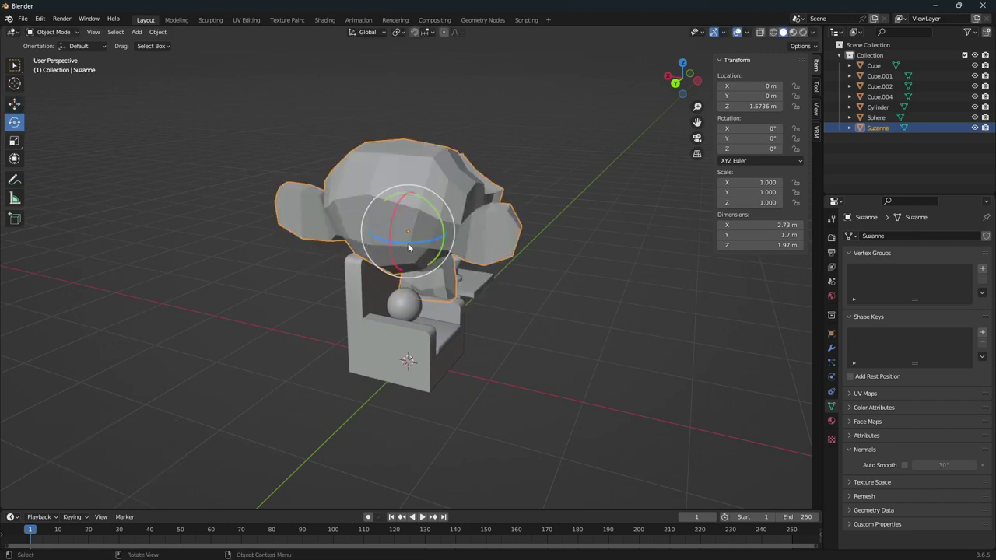
left_click_drag(407, 247, 366, 257)
left_click(118, 450)
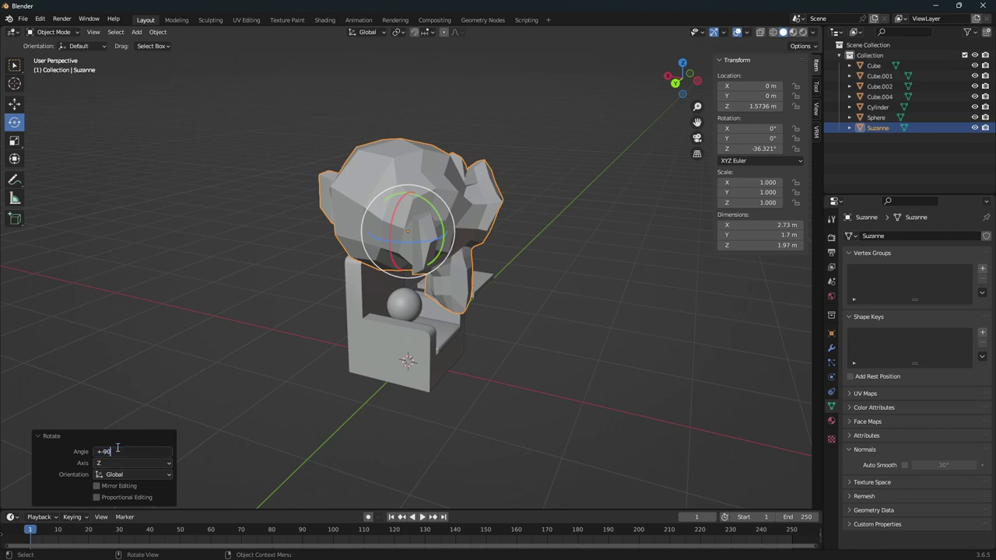
type("-90")
key("Return")
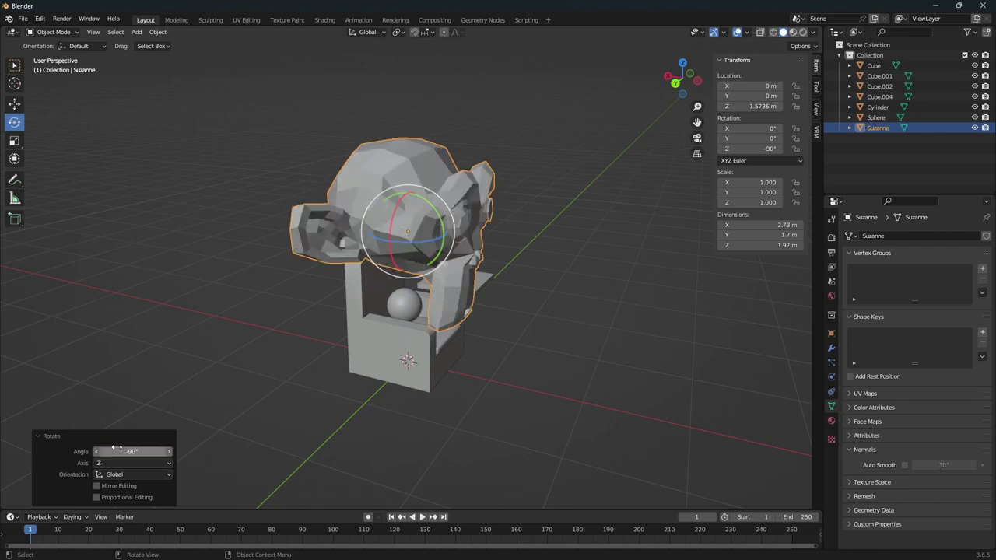
Step: Scale the monkey head down and, from the back view, move it over the chair backrest
key("s")
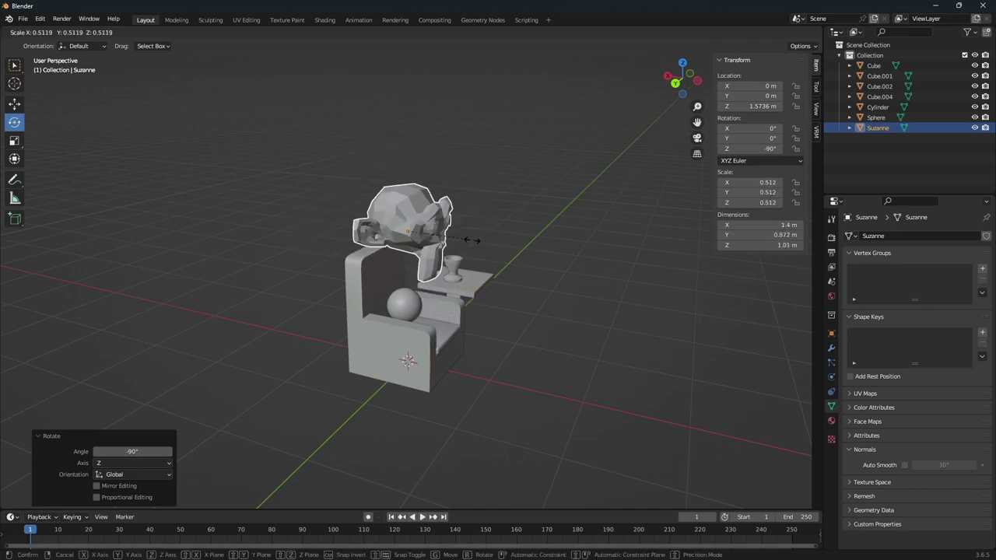
left_click(467, 237)
middle_click_drag(467, 237, 491, 227)
key("ctrl+KP_1")
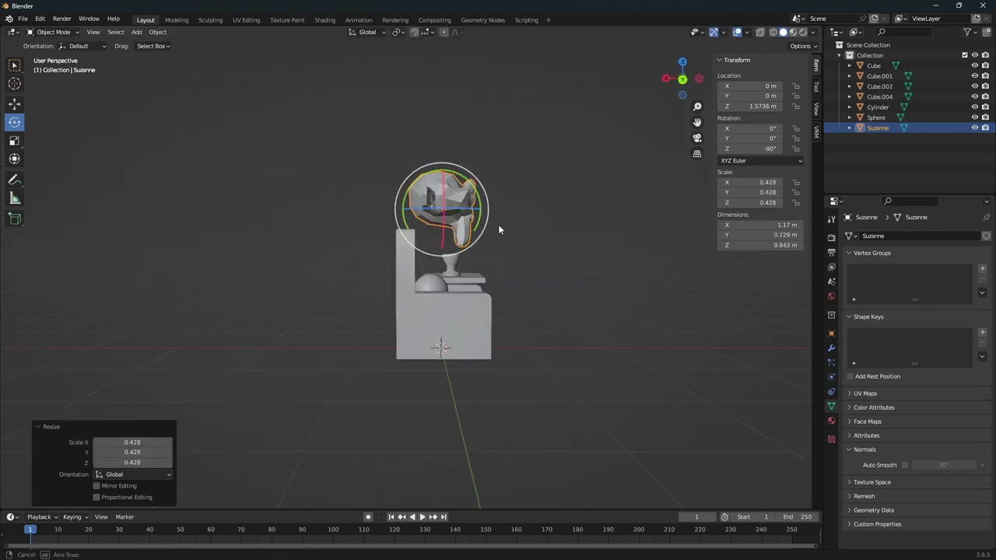
left_click(21, 105)
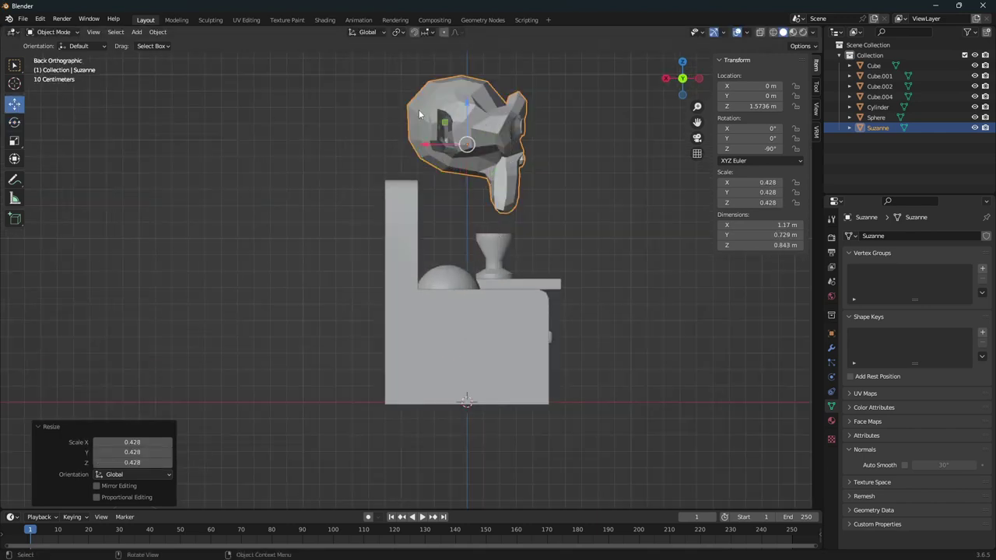
mouse_move(437, 143)
left_mouse_down()
mouse_move(387, 122)
mouse_move(396, 148)
left_mouse_up()
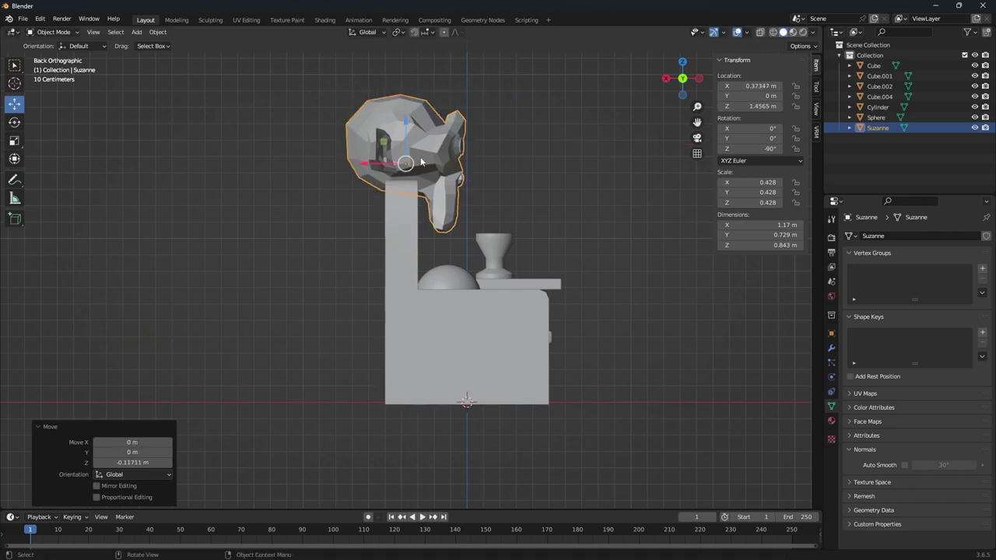
Step: Scale the monkey head to 0.383, nudge it along X to sit on the backrest, then deselect it
key("s")
left_click(472, 171)
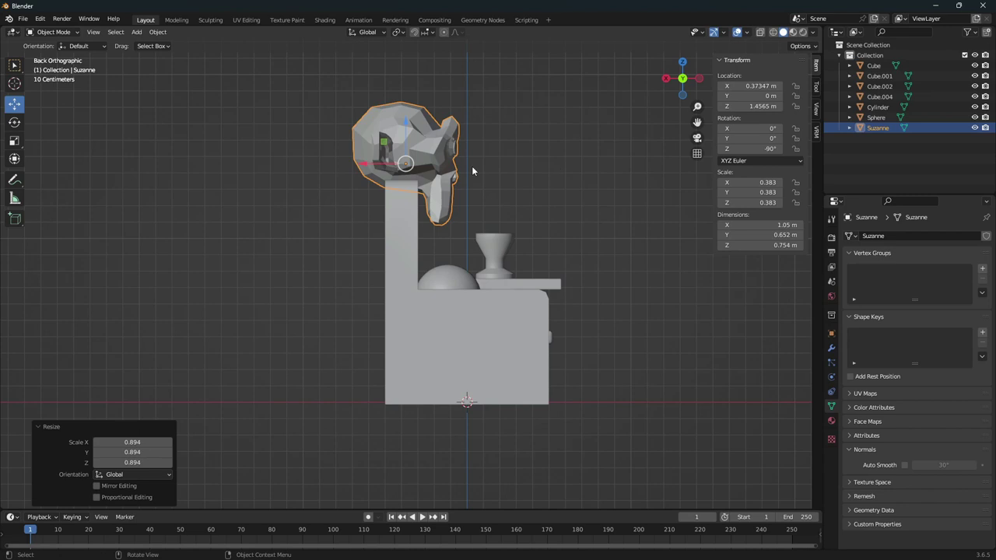
key("g")
key("x")
left_click(372, 169)
key("Tab")
key("Tab")
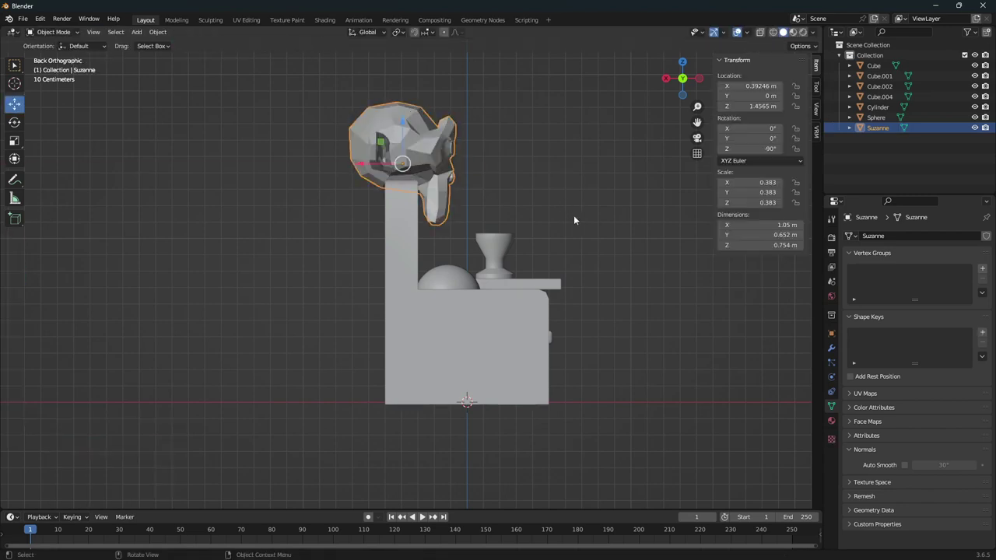
key("alt+a")
middle_click_drag(574, 220, 535, 233)
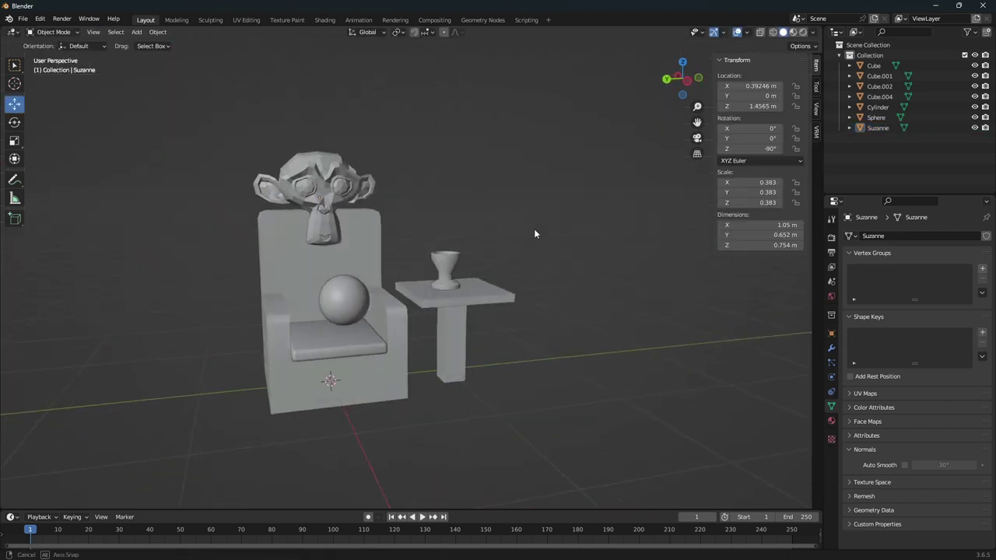
Step: Switch to Material Preview and give the ball on the seat a new yellow-green material
left_click(793, 32)
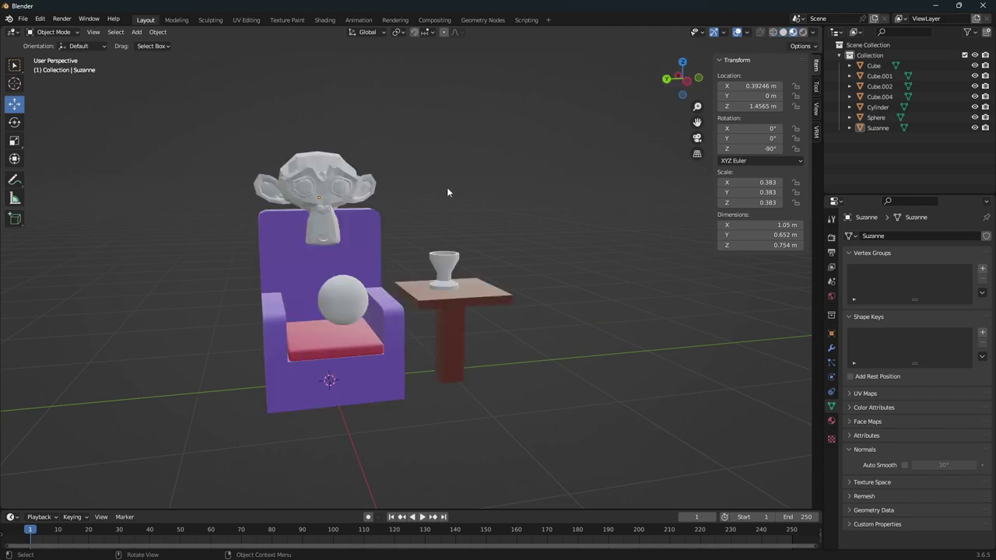
middle_click_drag(448, 192, 431, 218)
left_click(387, 313)
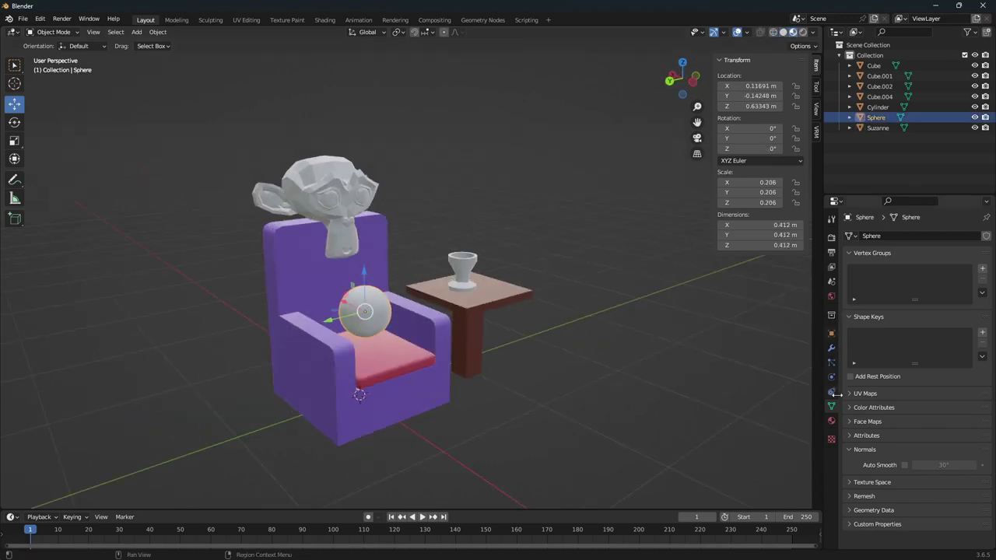
left_click(832, 421)
left_click(886, 280)
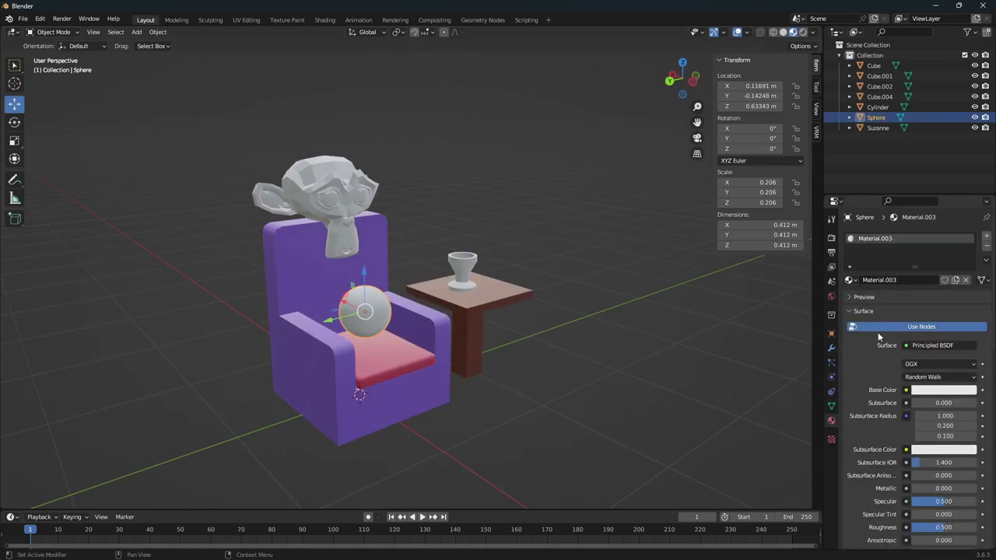
left_click(924, 392)
left_click(903, 294)
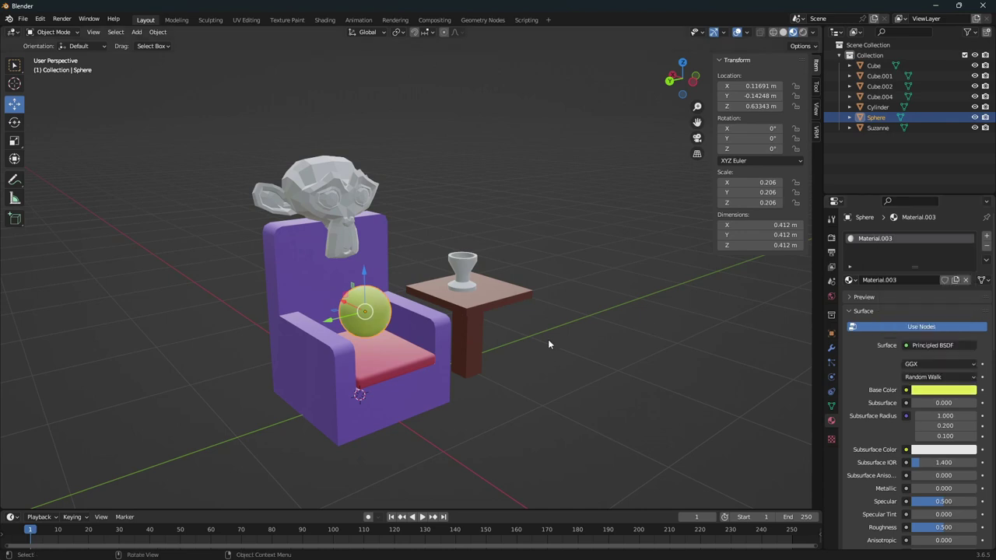
left_click(548, 339)
Step: Give the goblet on the table a new green material
left_click(462, 268)
left_click(864, 280)
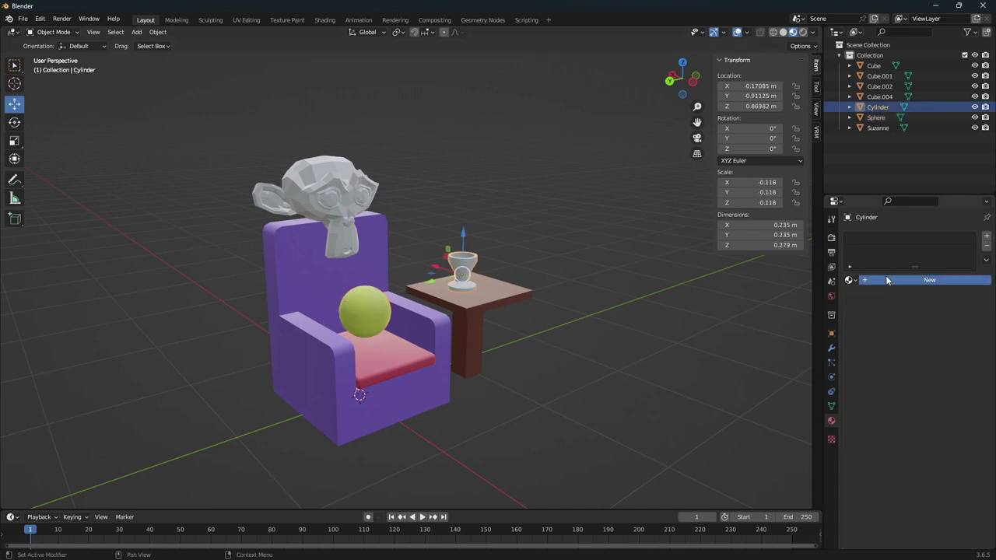
left_click(938, 392)
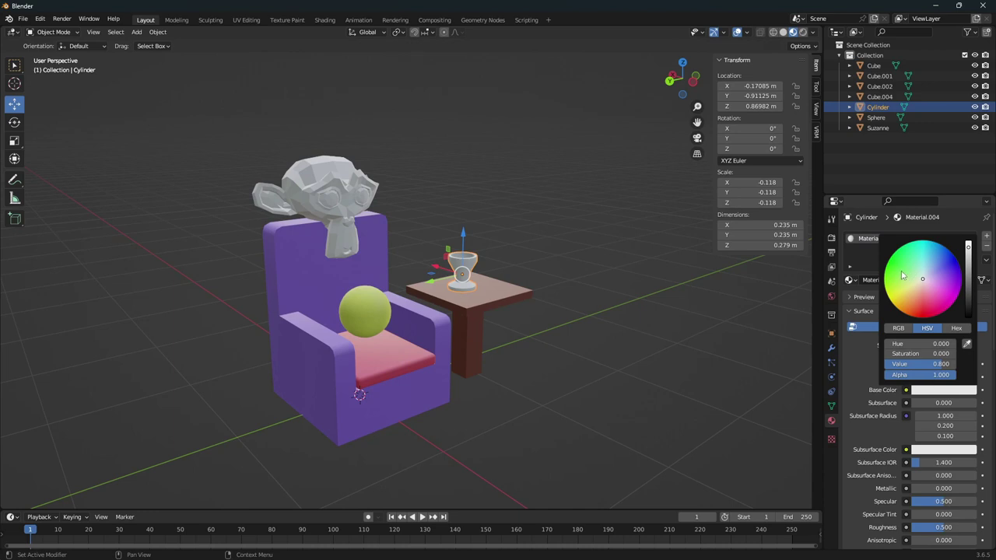
left_click(904, 276)
left_click(311, 160)
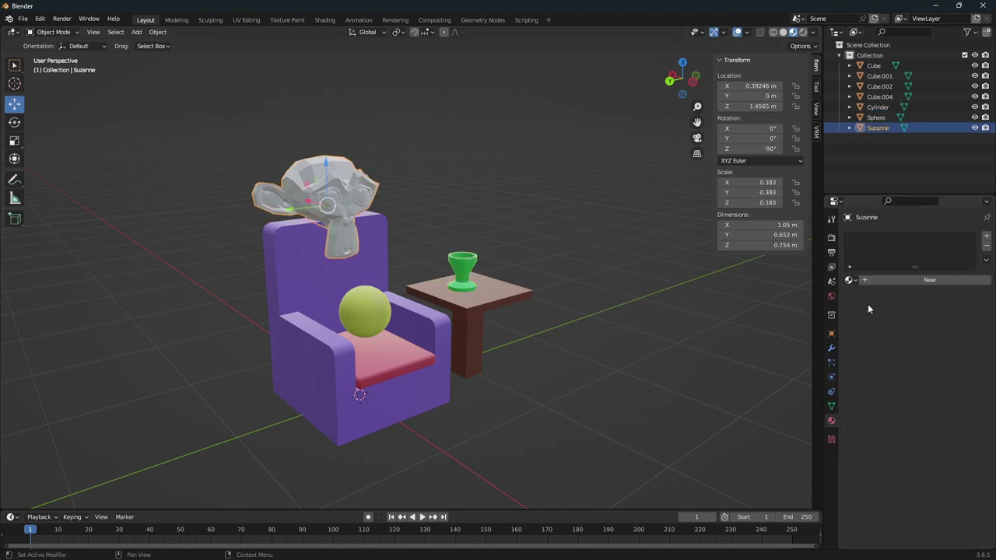
Step: Create a new material for the monkey head, try the purple Material, then revert to Material.005
left_click(879, 280)
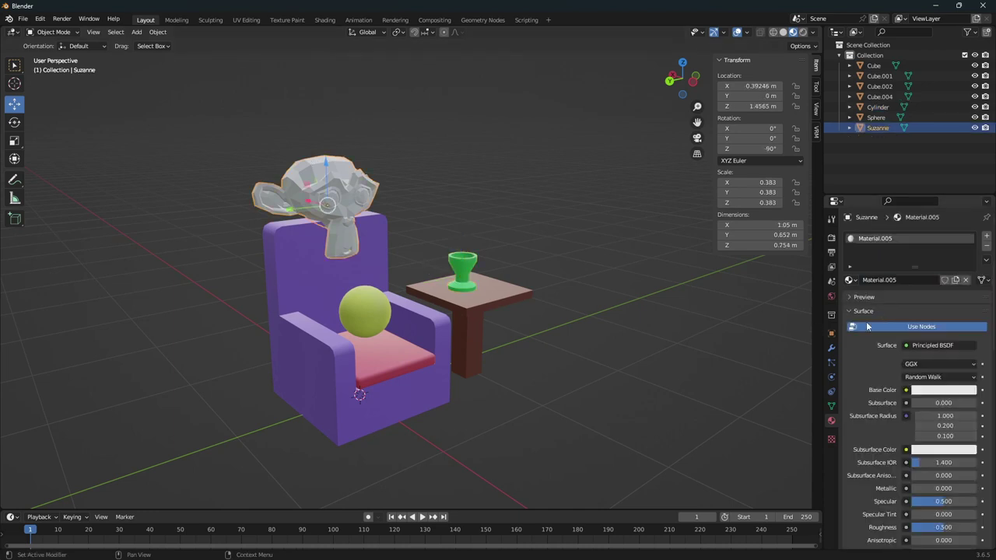
left_click(851, 281)
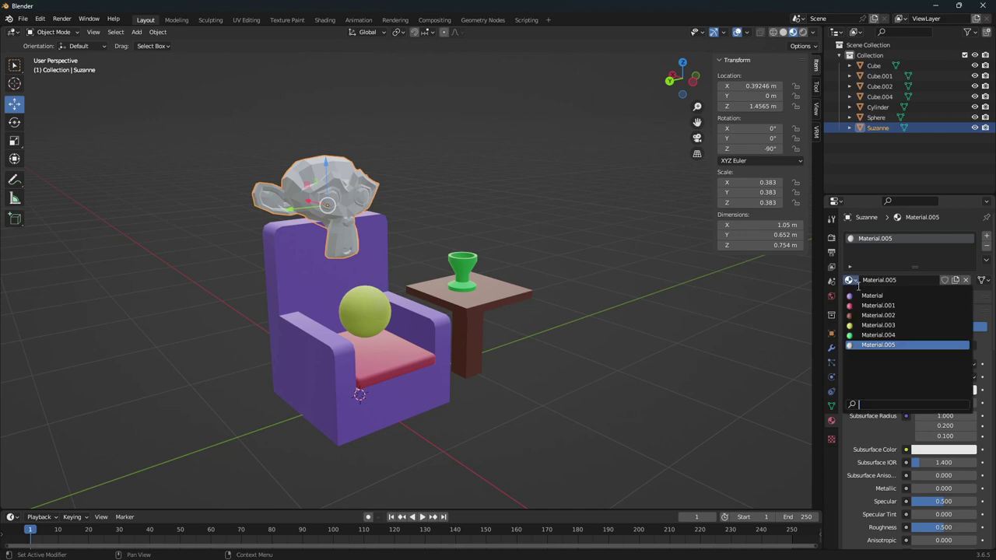
left_click(872, 296)
left_click(417, 192)
mouse_move(417, 191)
middle_mouse_down()
mouse_move(411, 230)
mouse_move(518, 228)
middle_mouse_up()
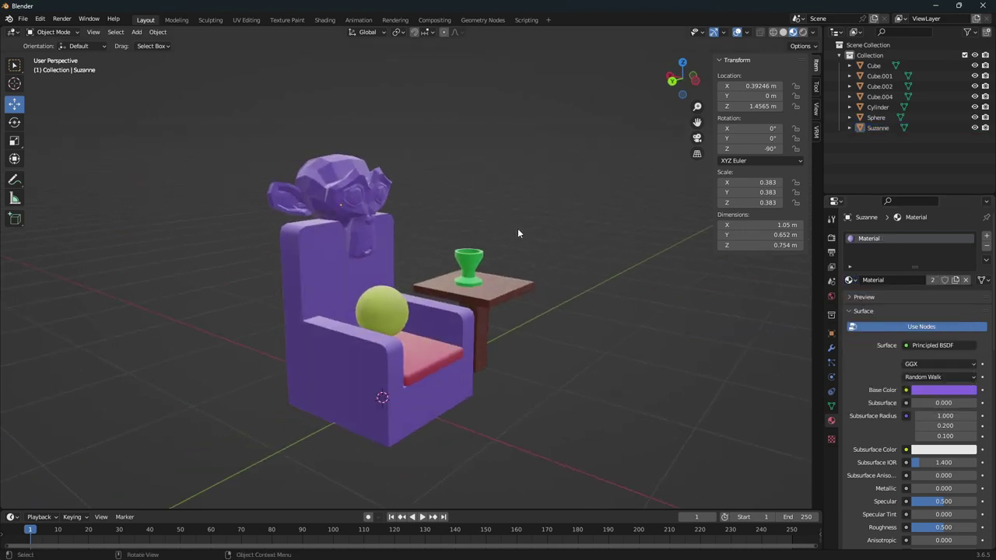
left_click(851, 281)
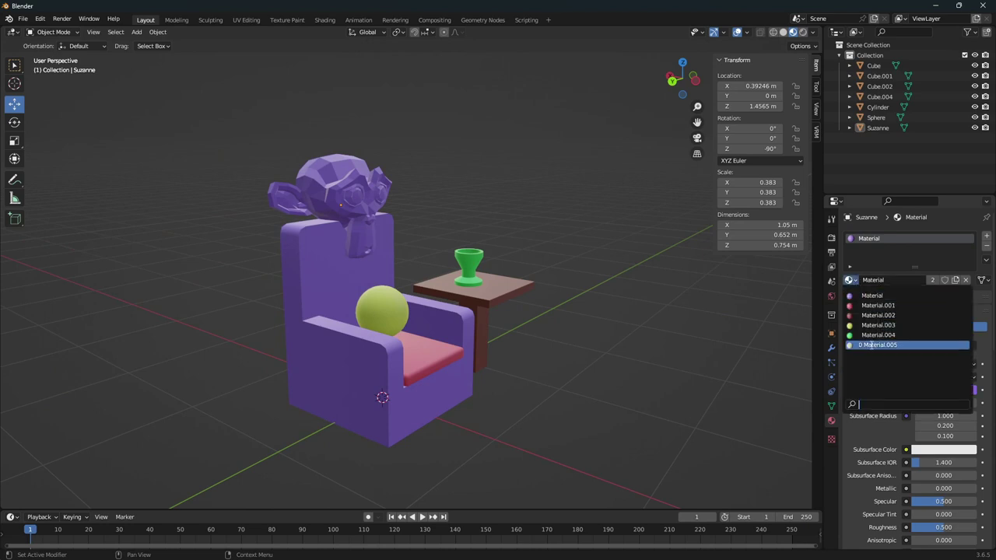
left_click(877, 345)
Step: Set the monkey head's Material.005 base colour to teal and view the finished scene
left_click(483, 299)
left_click(340, 198)
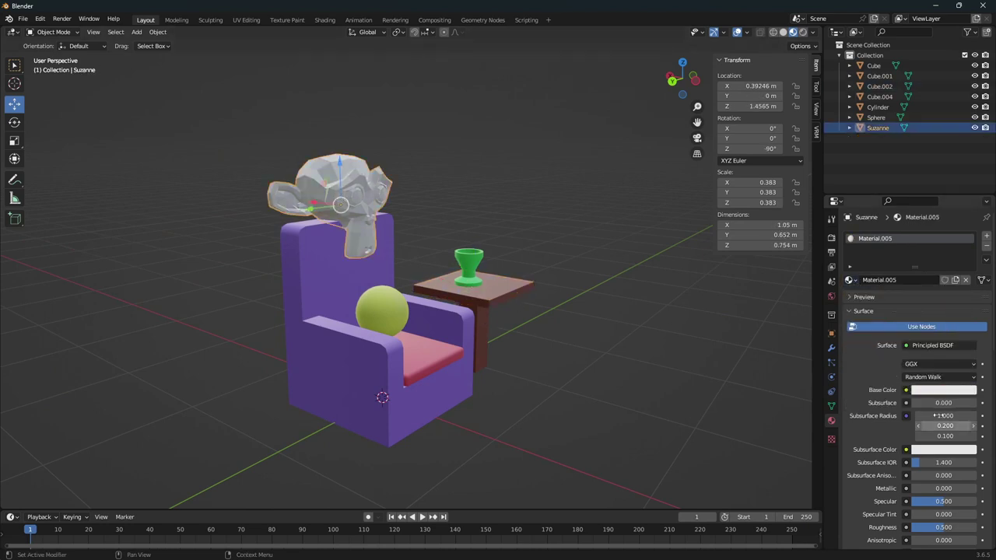
left_click(949, 392)
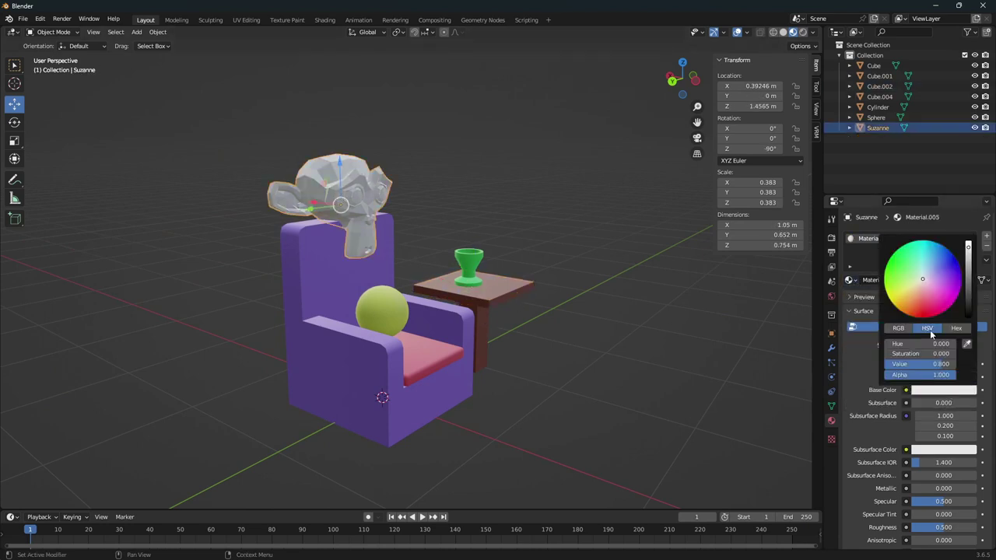
left_click(922, 255)
left_click(656, 336)
middle_click_drag(655, 336, 563, 376)
middle_click_drag(476, 377, 462, 375)
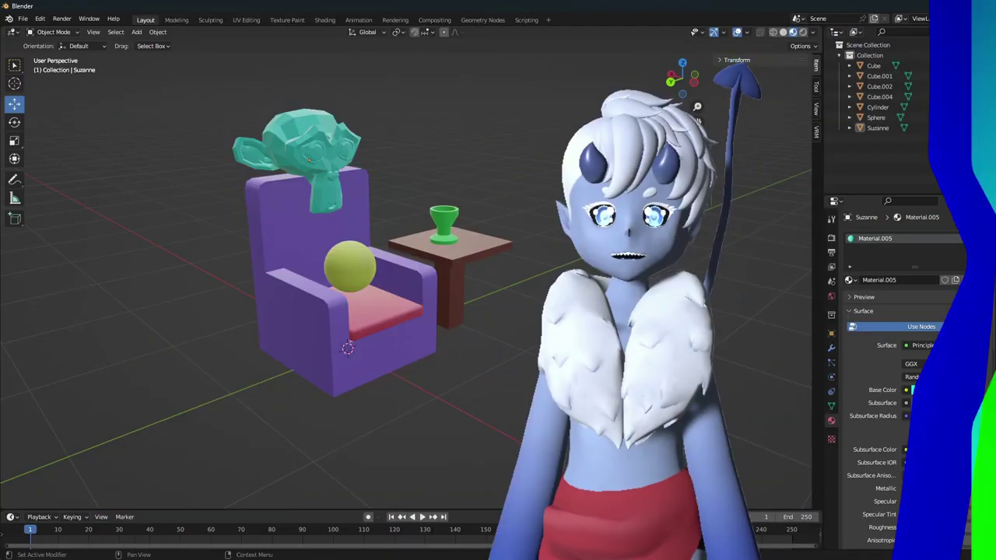